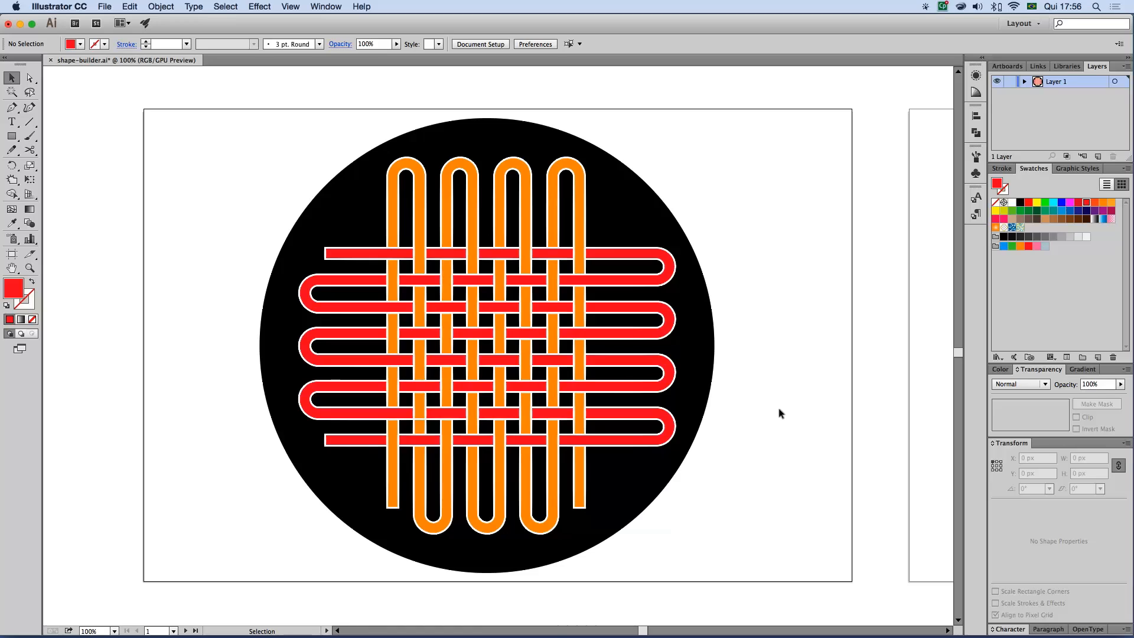
Draw a red-filled rectangle about 618 px wide and 50 px high across the woven artwork
key(space)
drag(840, 397, 751, 403)
drag(11, 136, 67, 136)
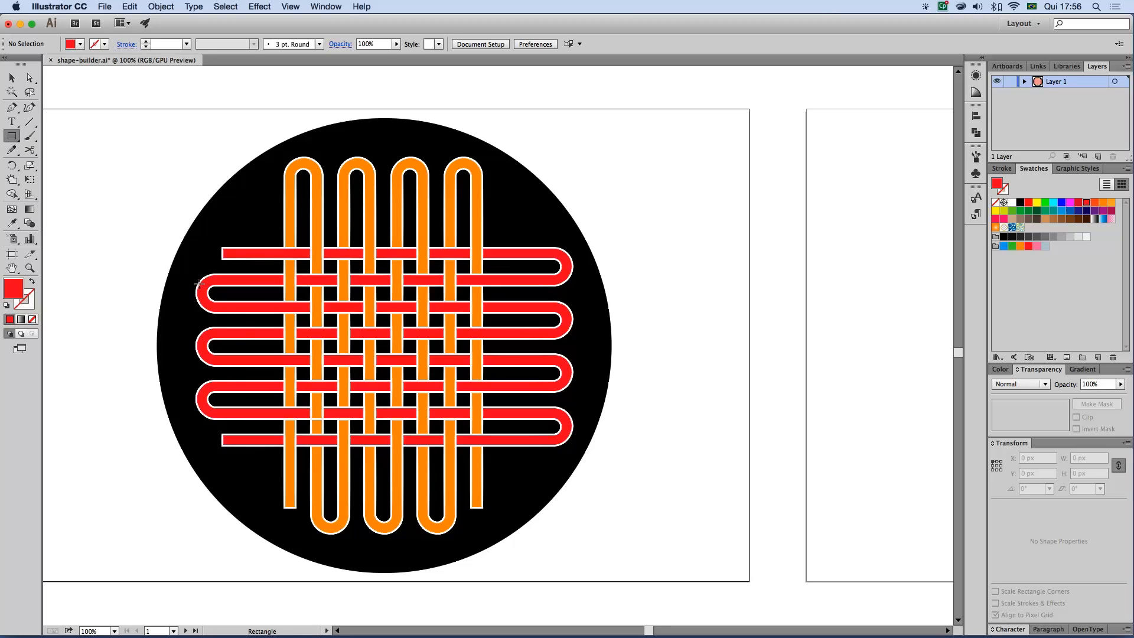
drag(204, 279, 569, 309)
click(11, 78)
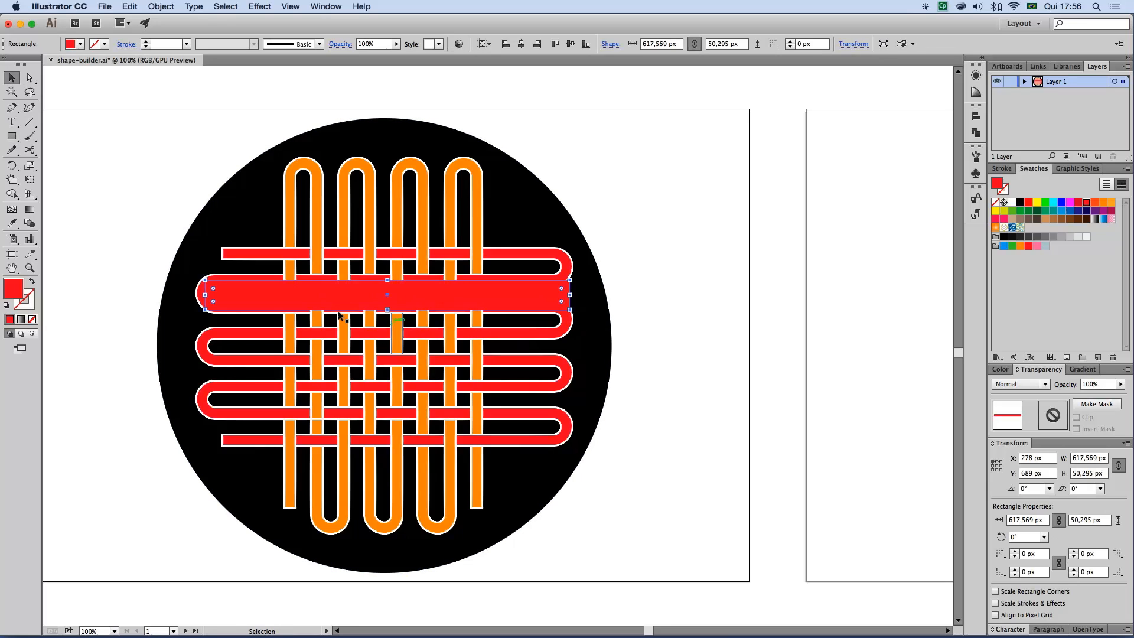
Move the red rectangle off the woven artwork onto the upper part of the empty second artboard
drag(257, 295, 761, 281)
key(space)
drag(752, 343, 310, 328)
drag(476, 269, 758, 194)
key(space)
drag(719, 306, 620, 374)
drag(660, 282, 689, 281)
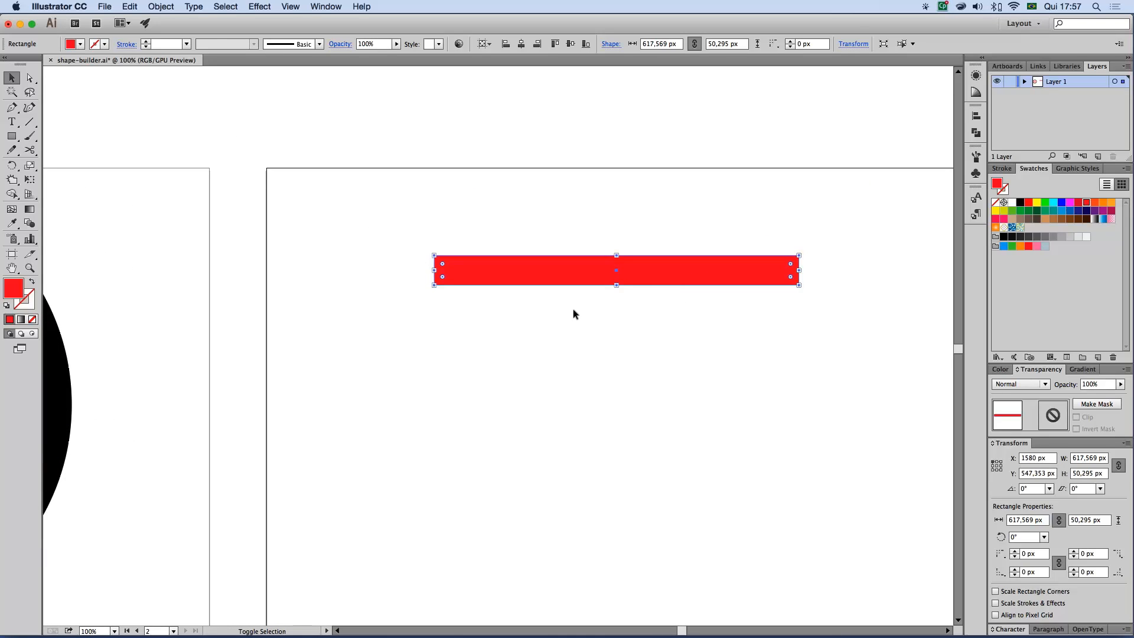
Swap the rectangle's fill and stroke so it has only a red outline, and set the stroke weight to 20 pt
key(shift+x)
click(484, 307)
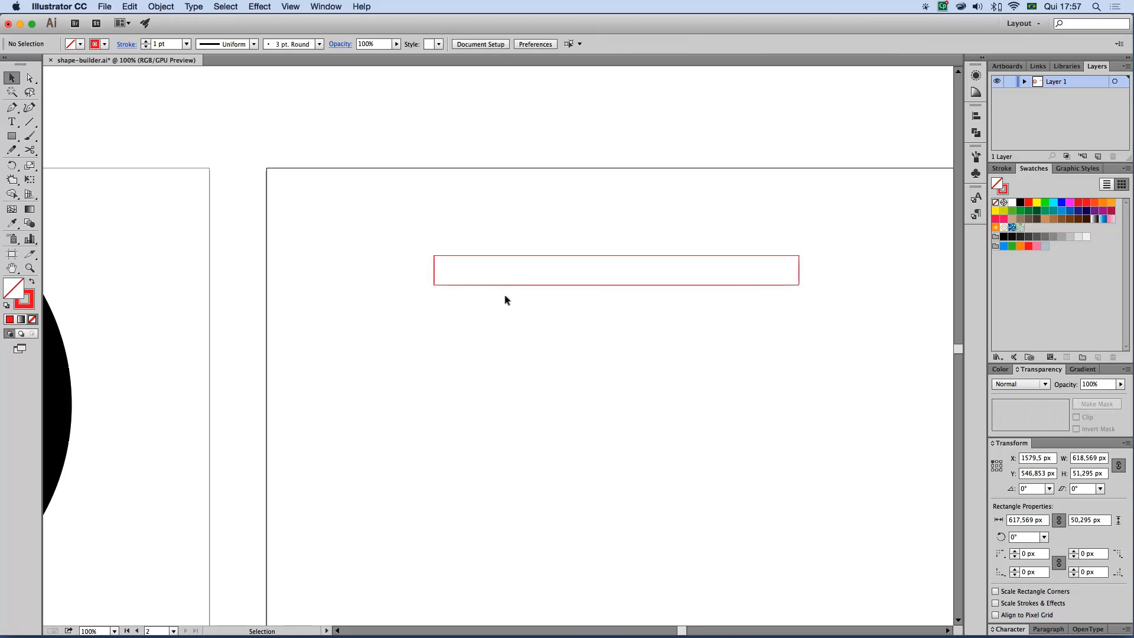
drag(458, 233, 519, 312)
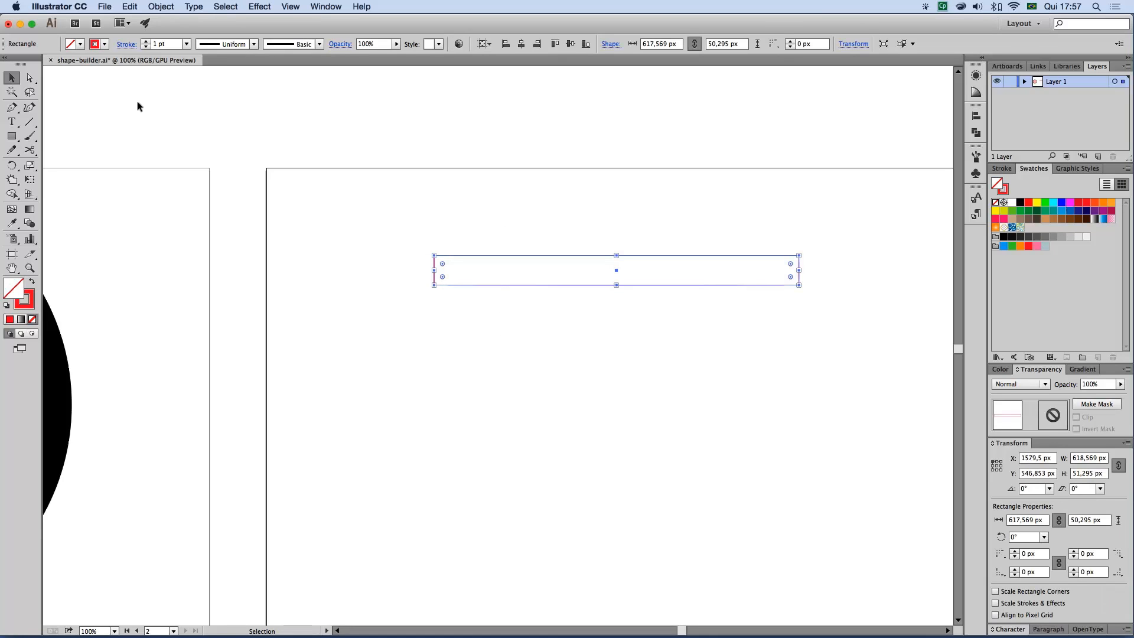
click(186, 44)
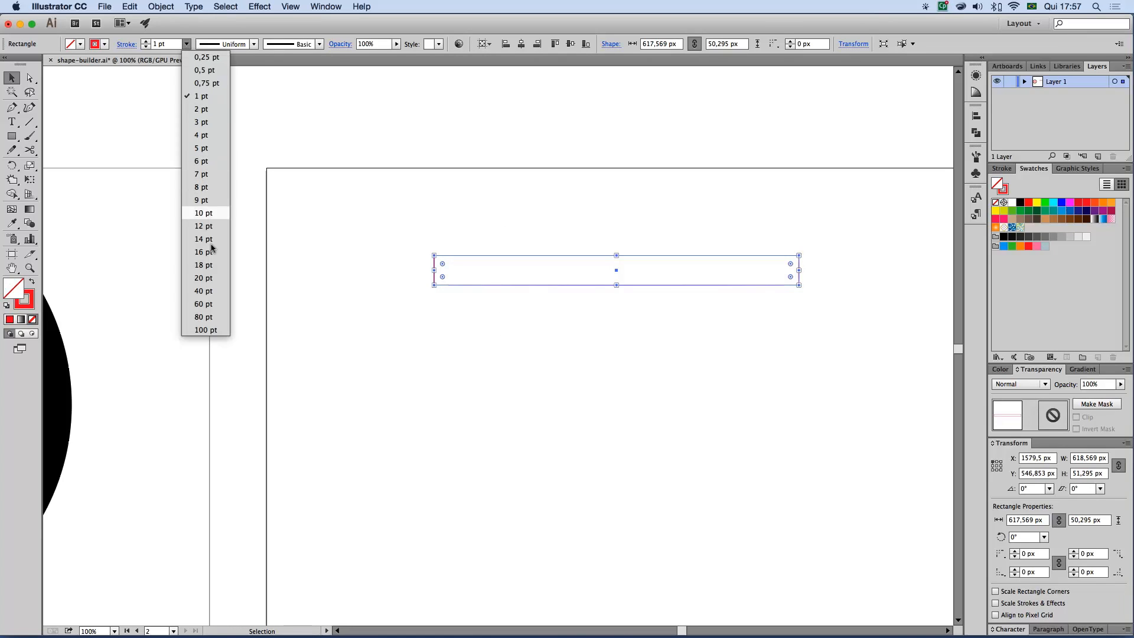
click(214, 275)
click(546, 214)
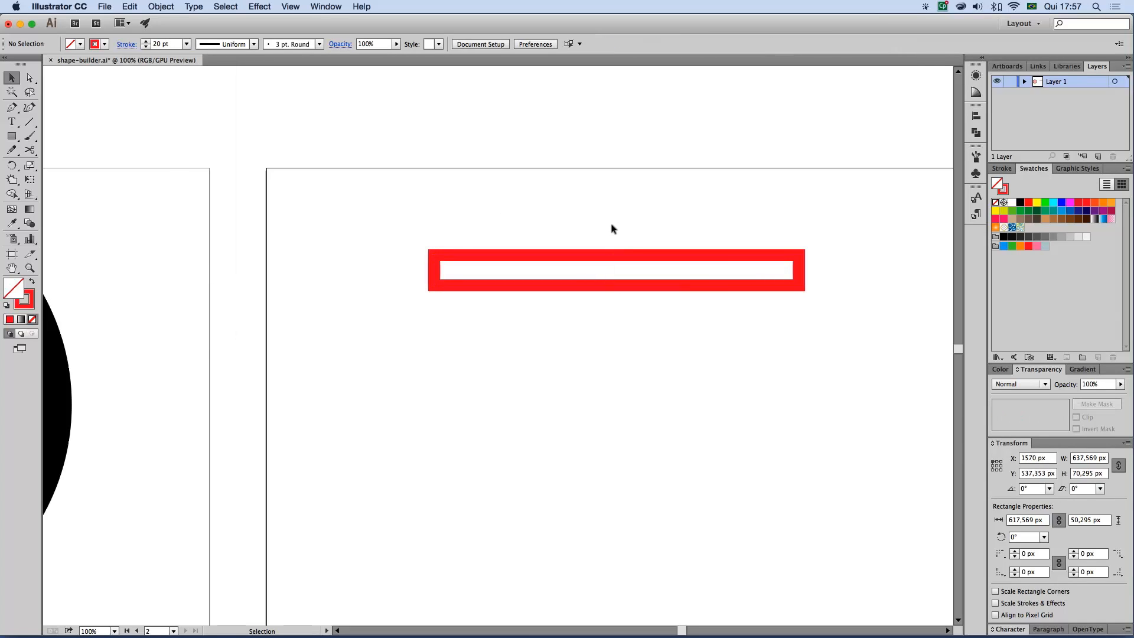
Round all the rectangle's corners to the maximum radius of 25,15 px so both ends become semicircles
scroll(566, 200, right, 4)
drag(542, 280, 549, 280)
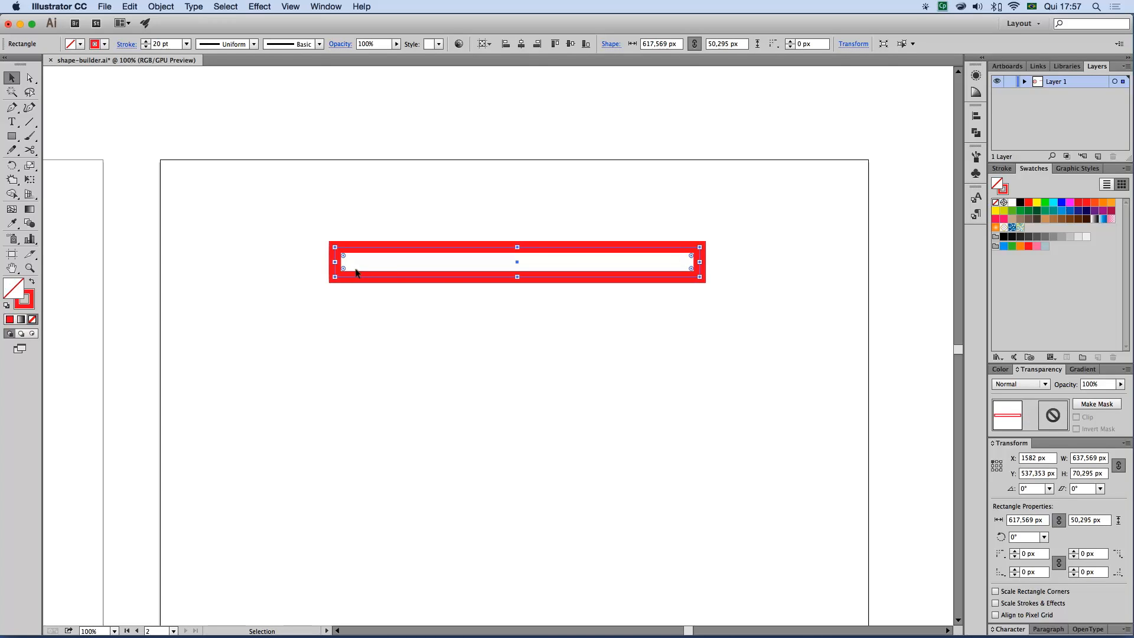
drag(344, 271, 412, 253)
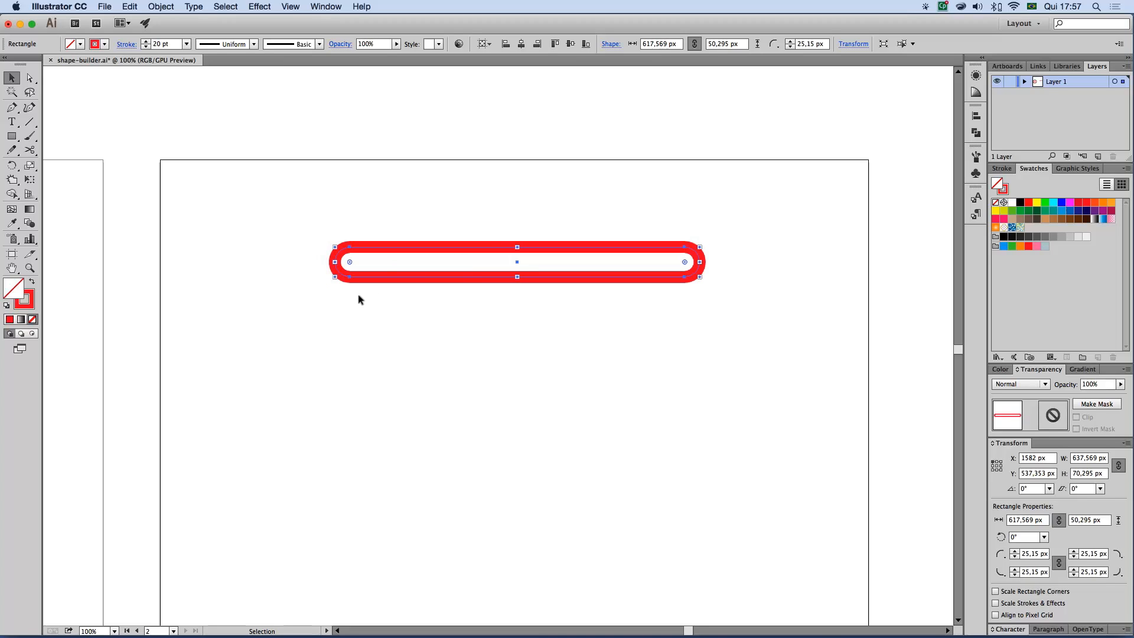
click(361, 305)
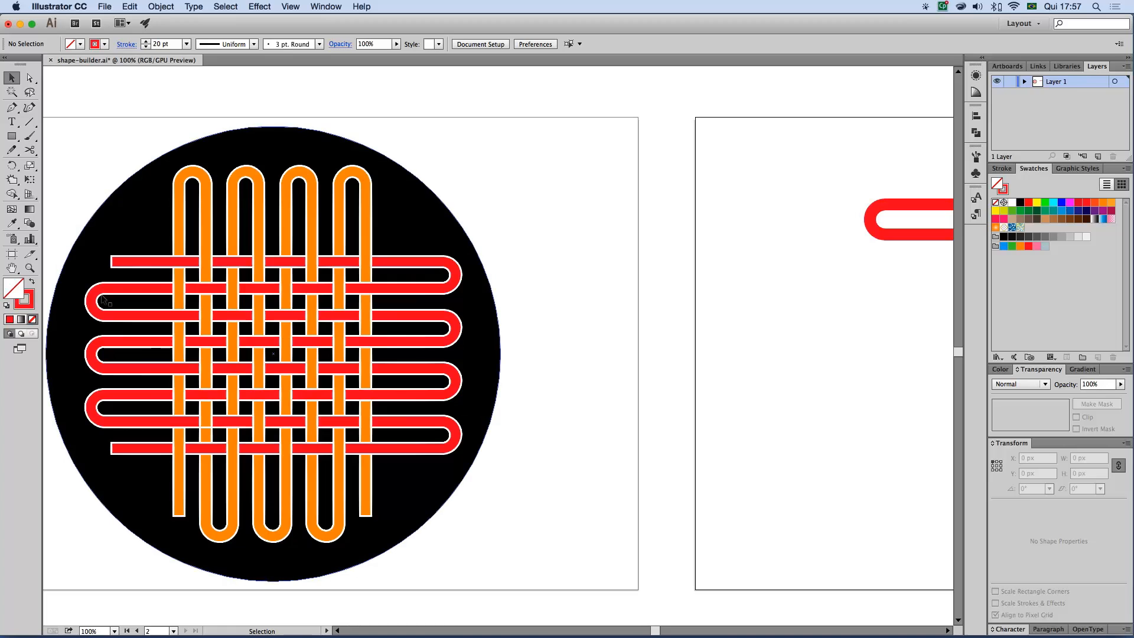
Duplicate the rounded bar directly below itself with touching paths and repeat the duplication until seven bars are stacked
scroll(813, 313, right, 1)
scroll(797, 303, left, 3)
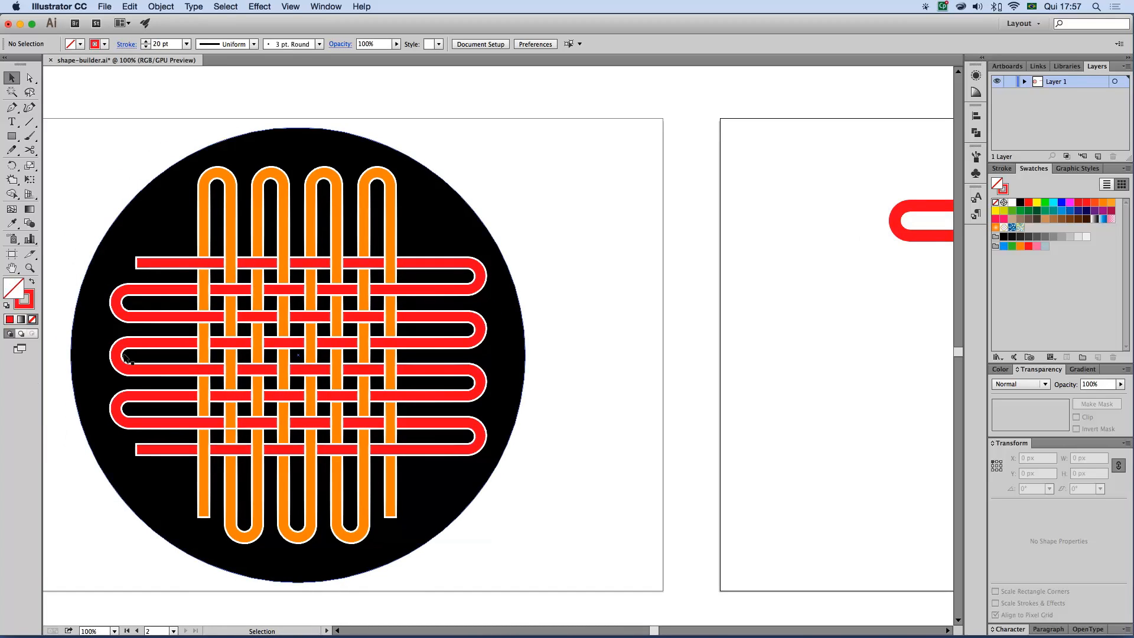
scroll(642, 307, right, 10)
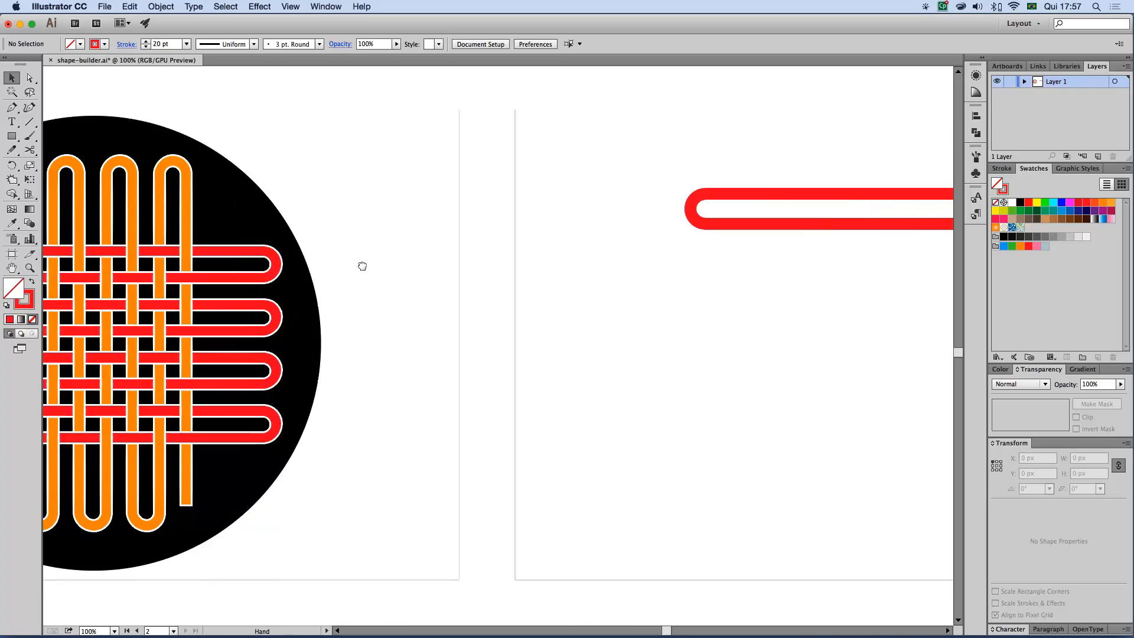
drag(471, 186, 465, 219)
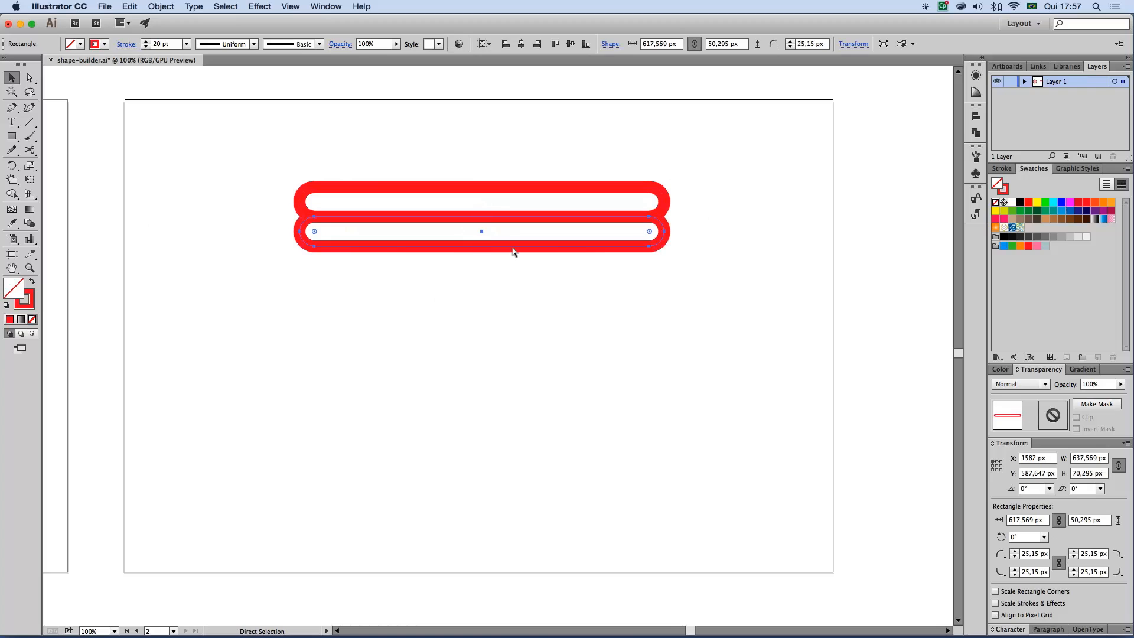
key(super+d)
key(super+d)
key(super+d)
key(super+d)
key(super+d)
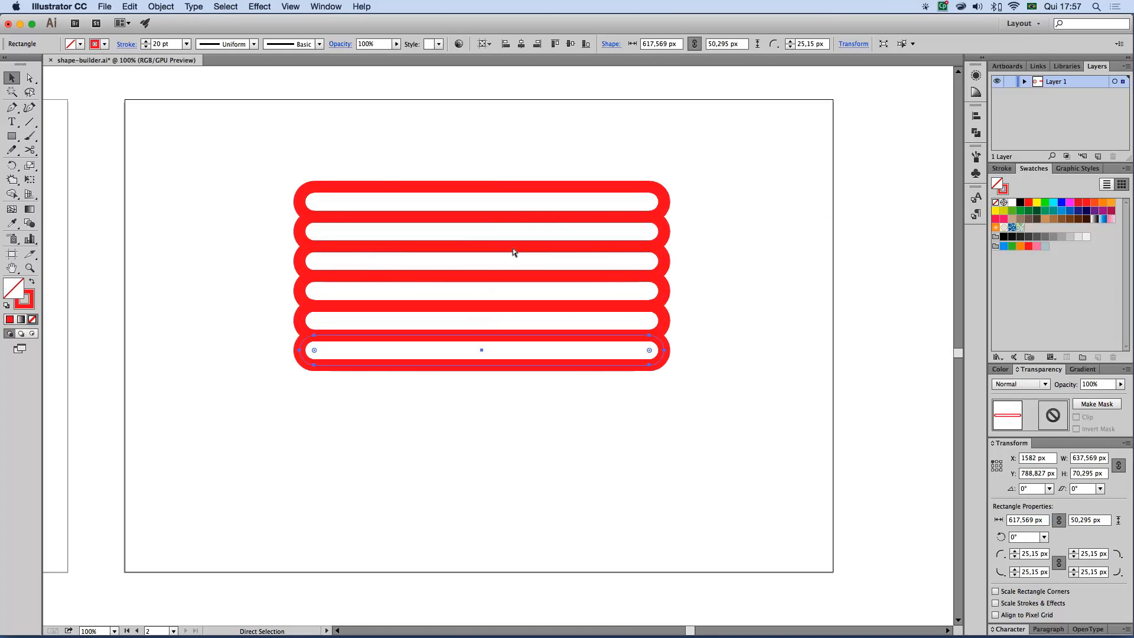
Select all seven bars and move the stack to the middle of the second artboard
drag(366, 144, 626, 458)
drag(607, 255, 612, 289)
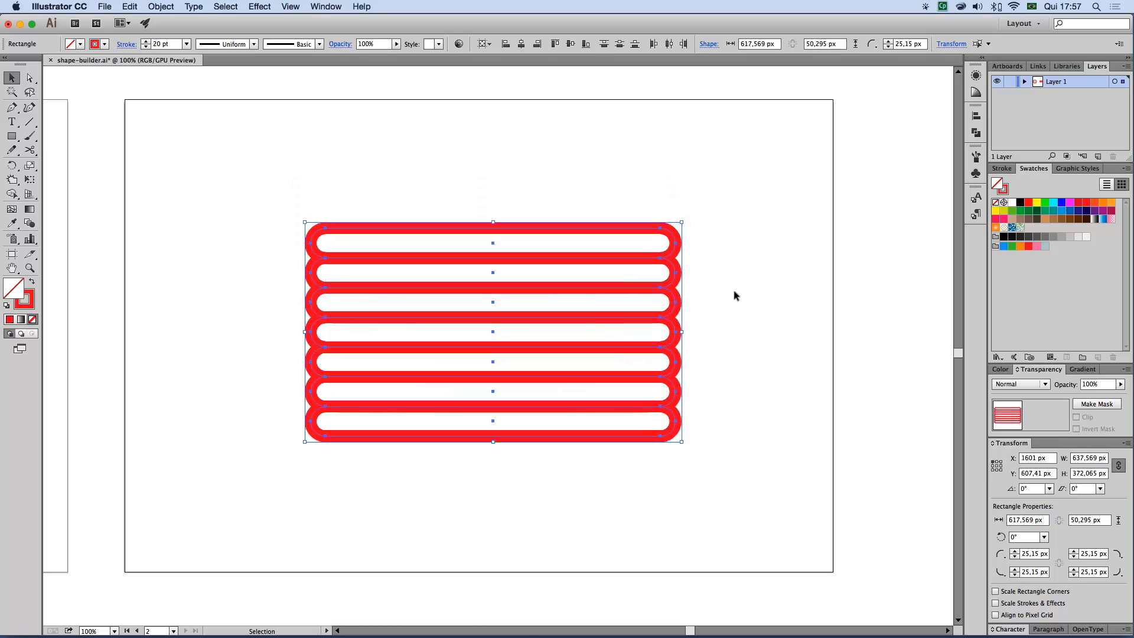
drag(567, 349, 563, 347)
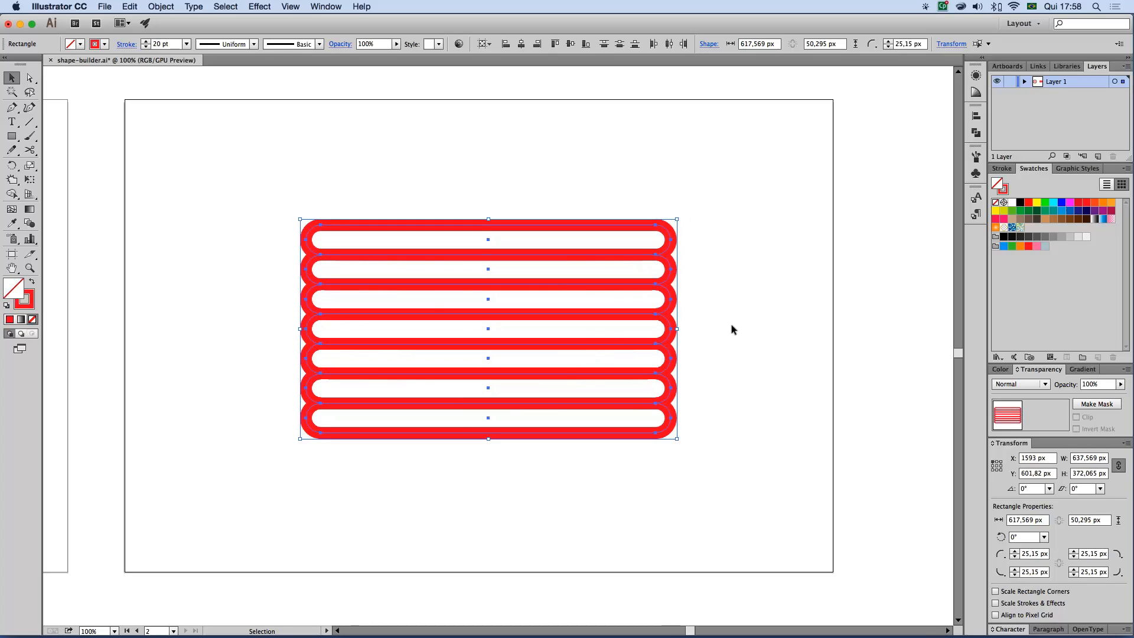
Compare the path structure of the woven artwork with that of the stacked bars in Outline view
click(238, 249)
drag(200, 240, 573, 269)
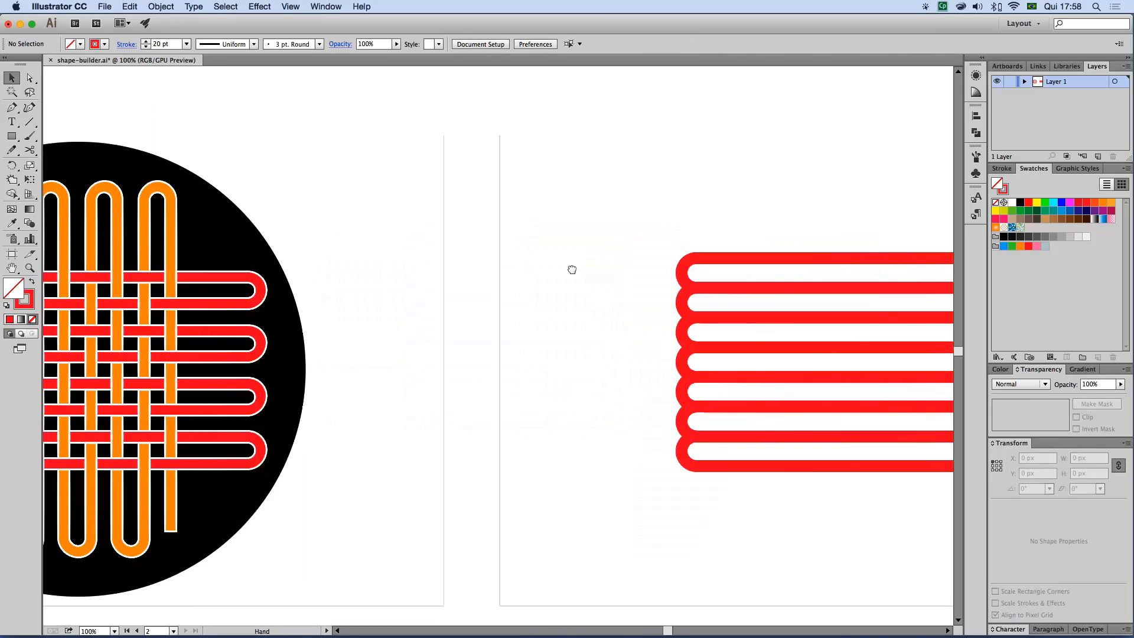
drag(400, 230, 291, 309)
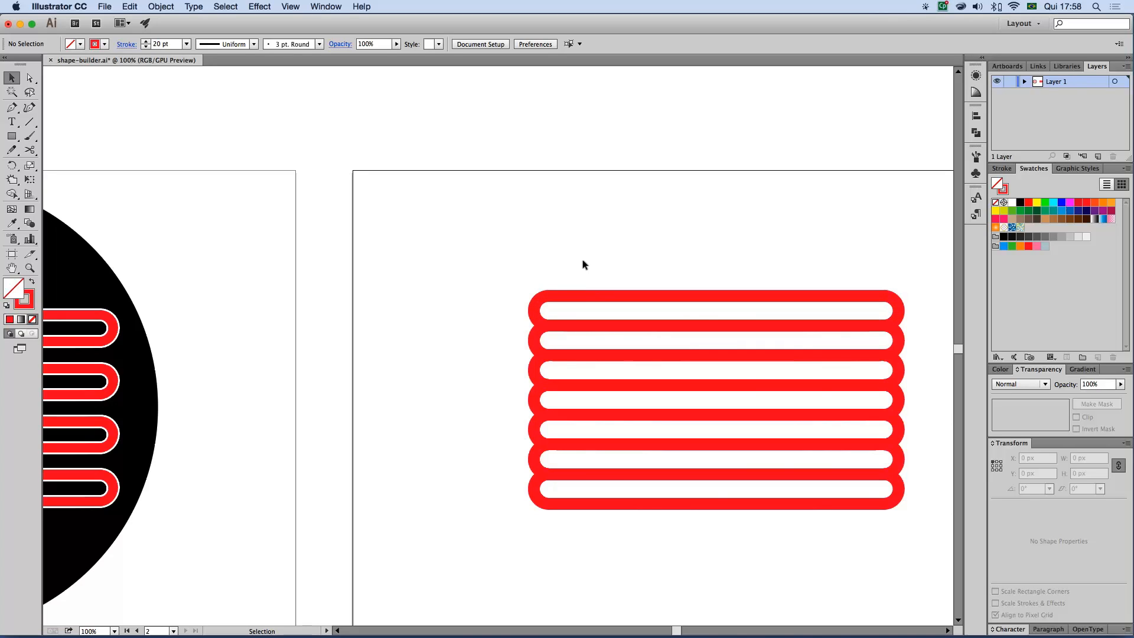
key(a)
key(super+y)
key(space)
drag(376, 301, 604, 288)
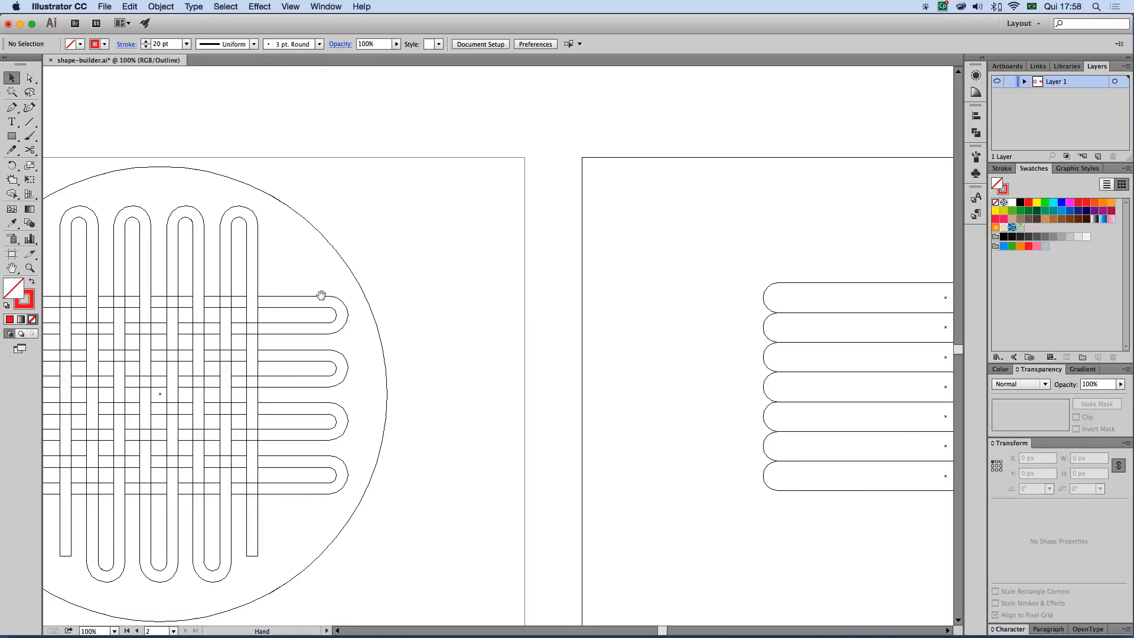
drag(572, 309, 454, 308)
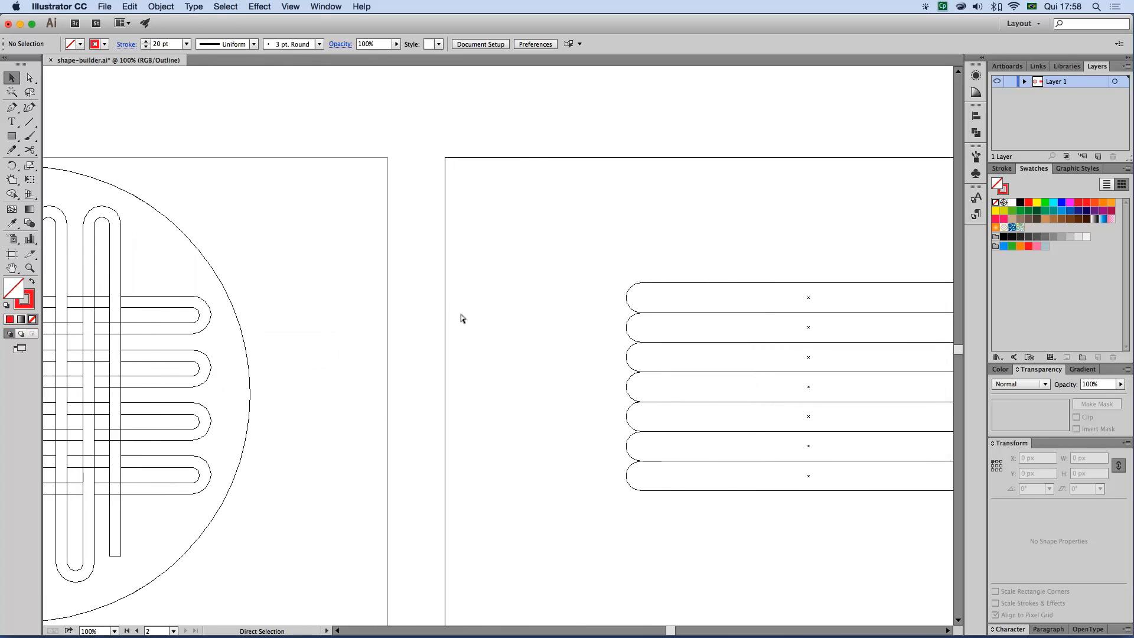
key(super+y)
drag(727, 261, 474, 258)
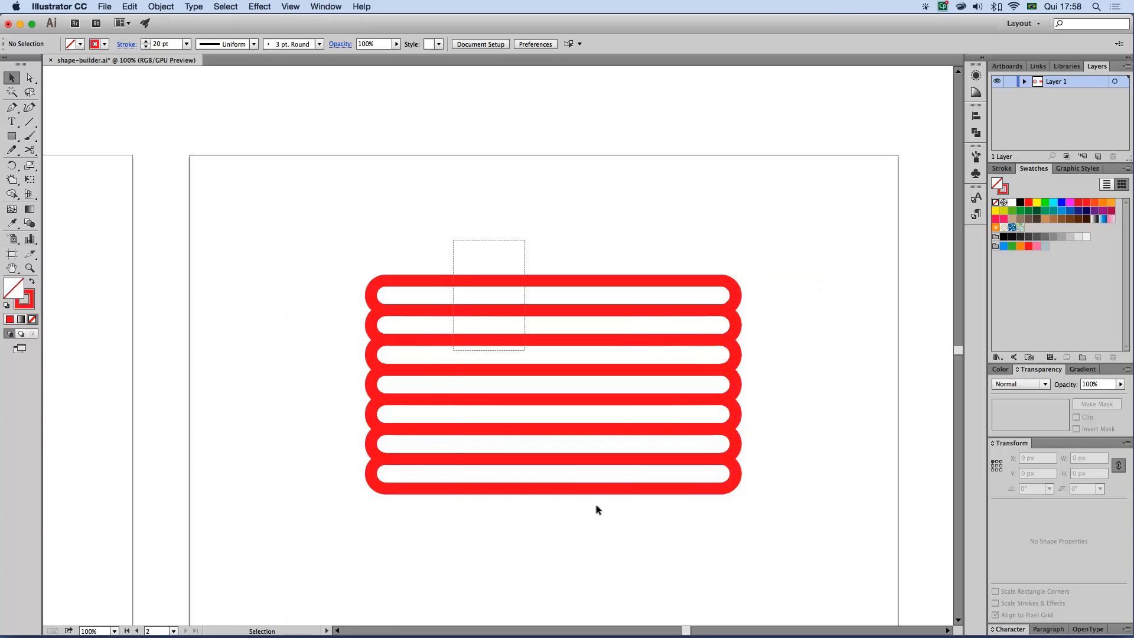
Expand the fill and stroke of all seven bars and check the resulting paths in Outline view
key(super+a)
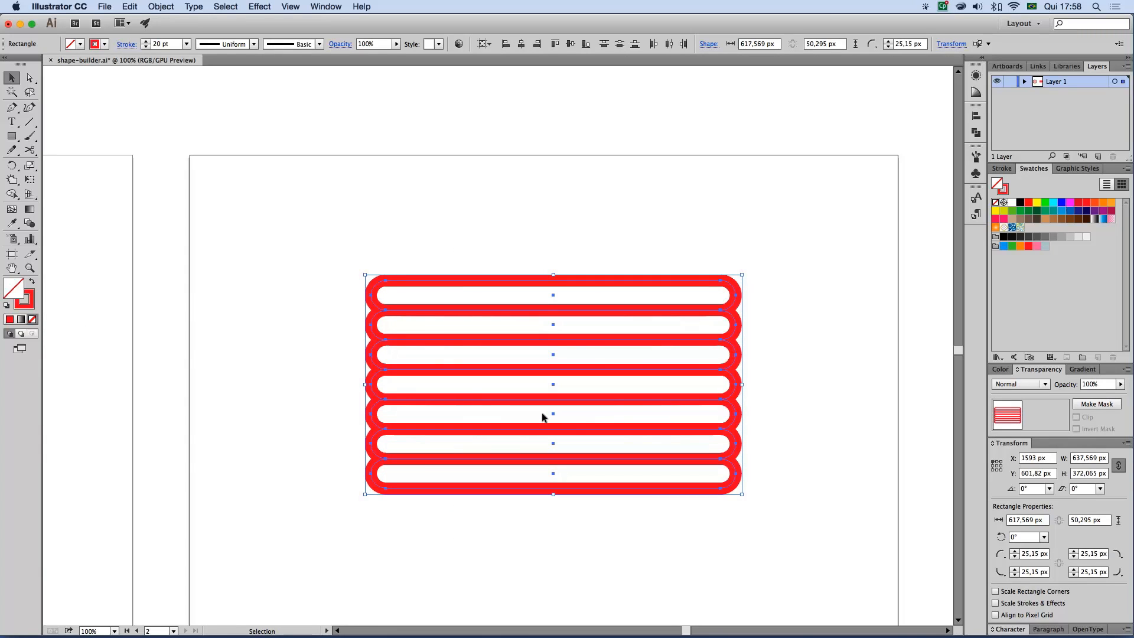
drag(330, 248, 597, 508)
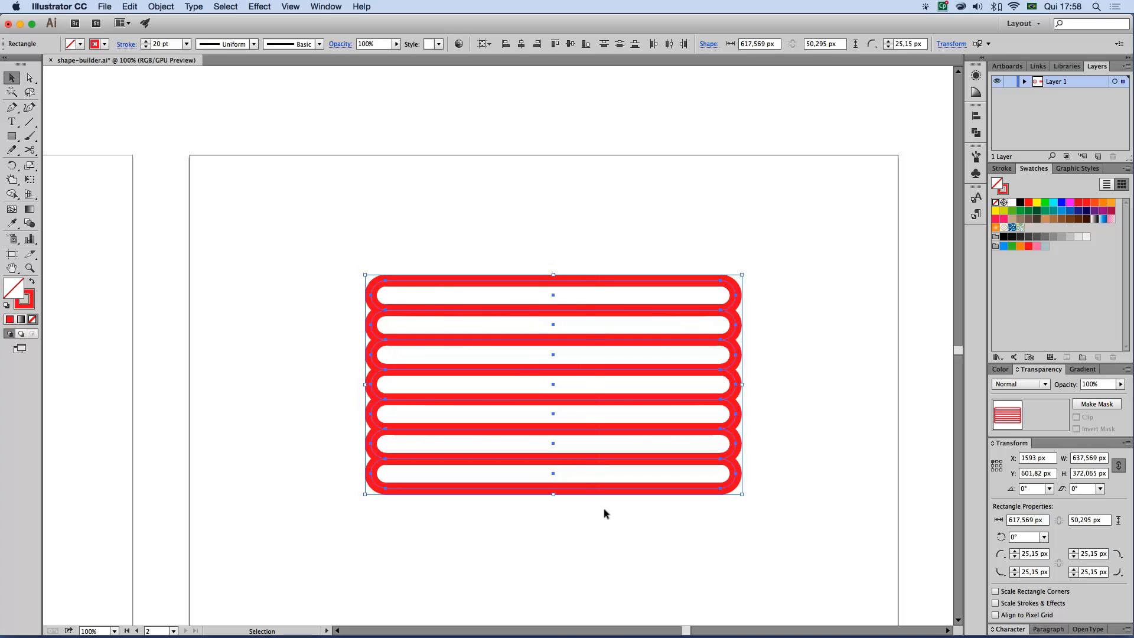
click(161, 7)
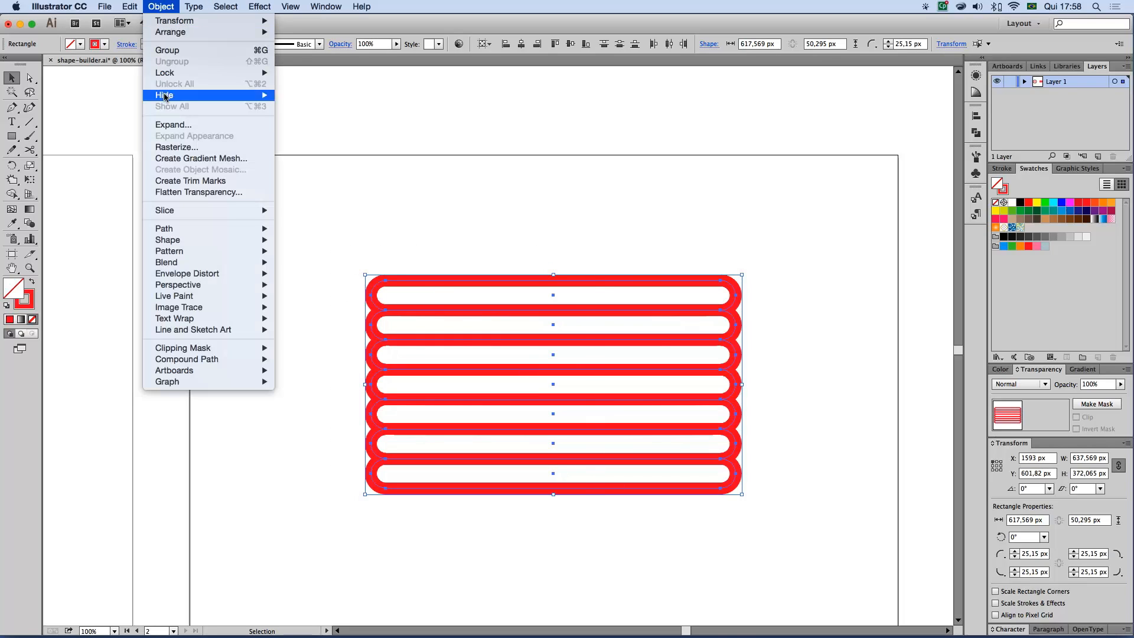
click(167, 124)
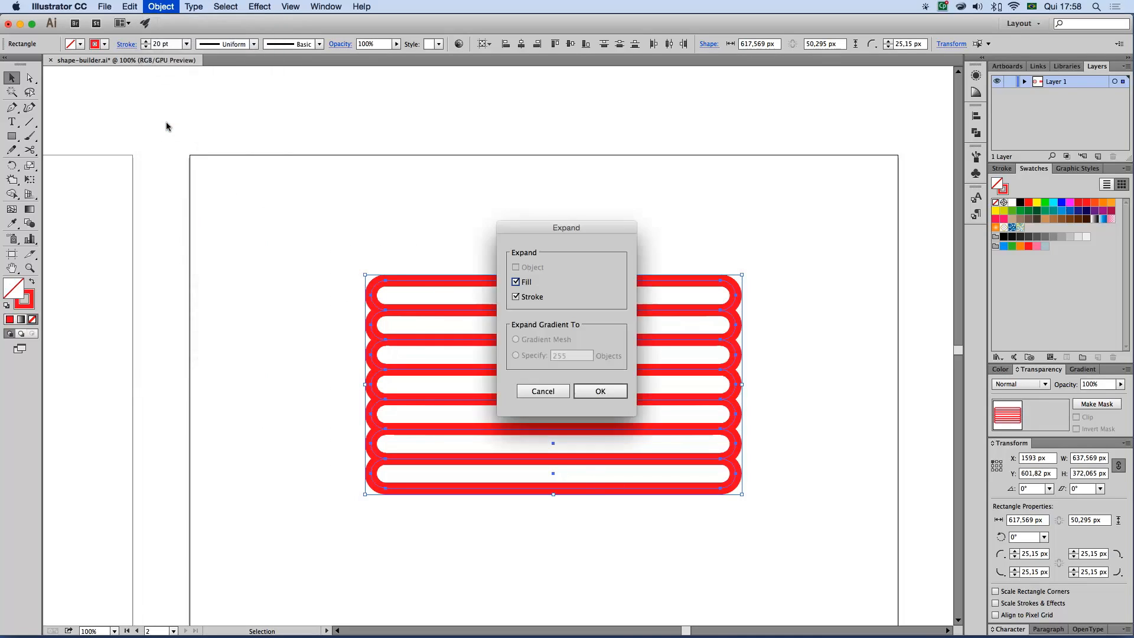
click(597, 390)
click(428, 204)
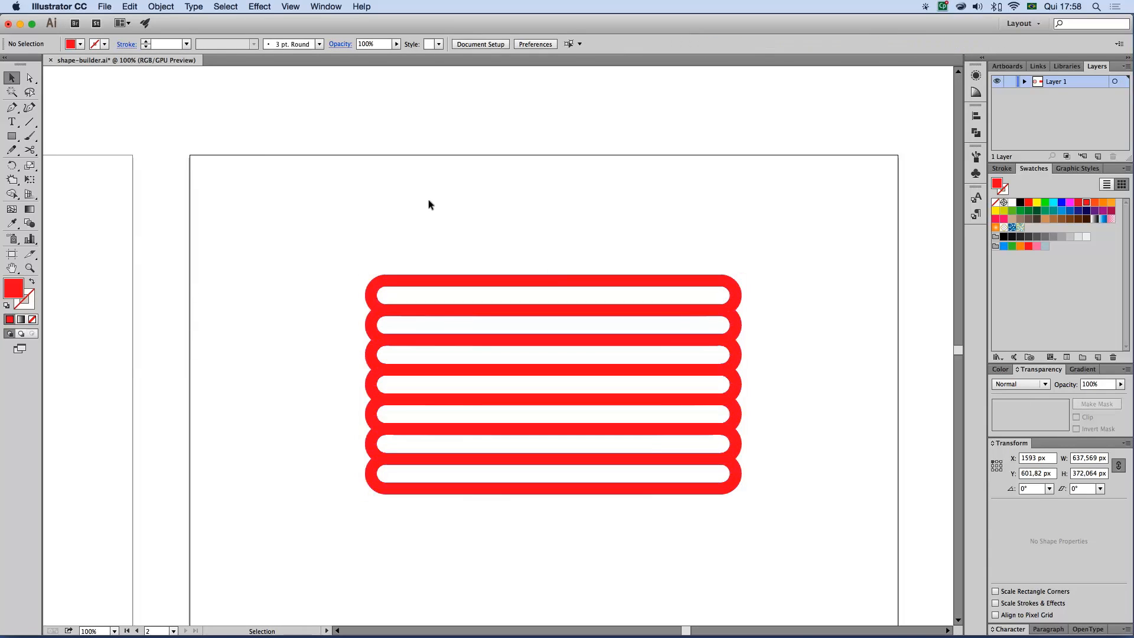
key(super+y)
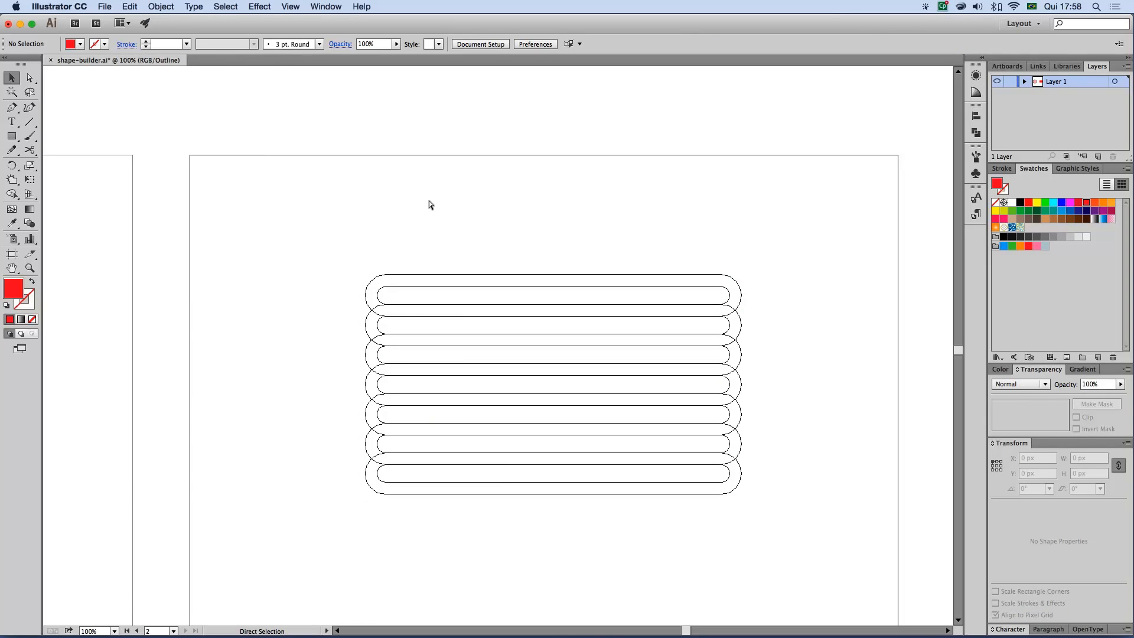
key(super+y)
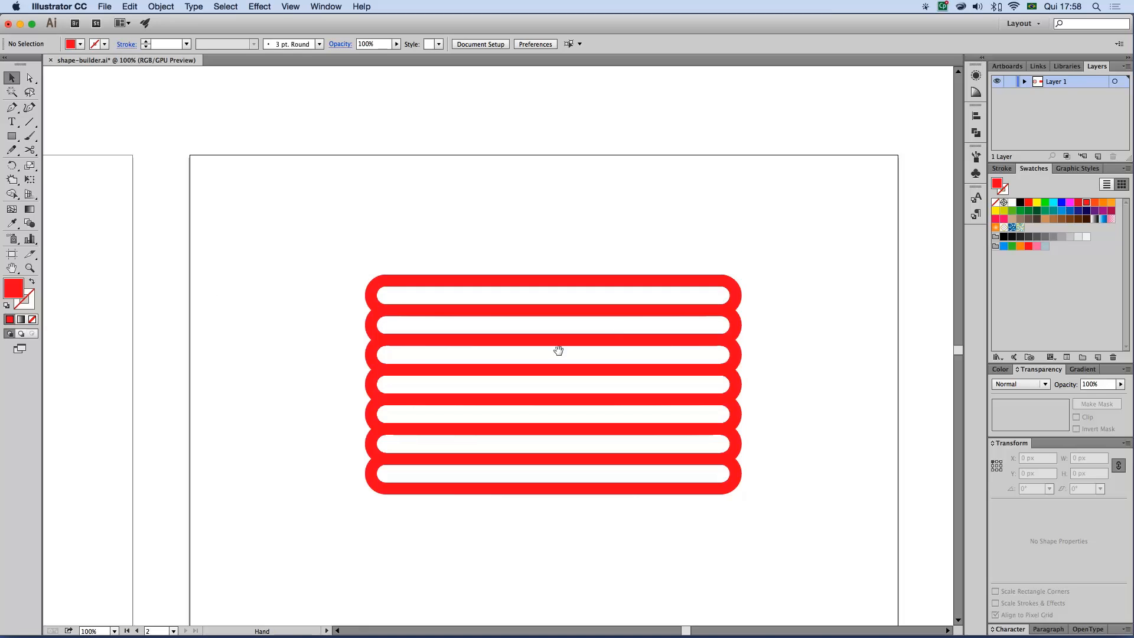
Draw a rectangle about 72 × 90 px over the left end of the top bar and select both shapes together
drag(278, 362, 590, 352)
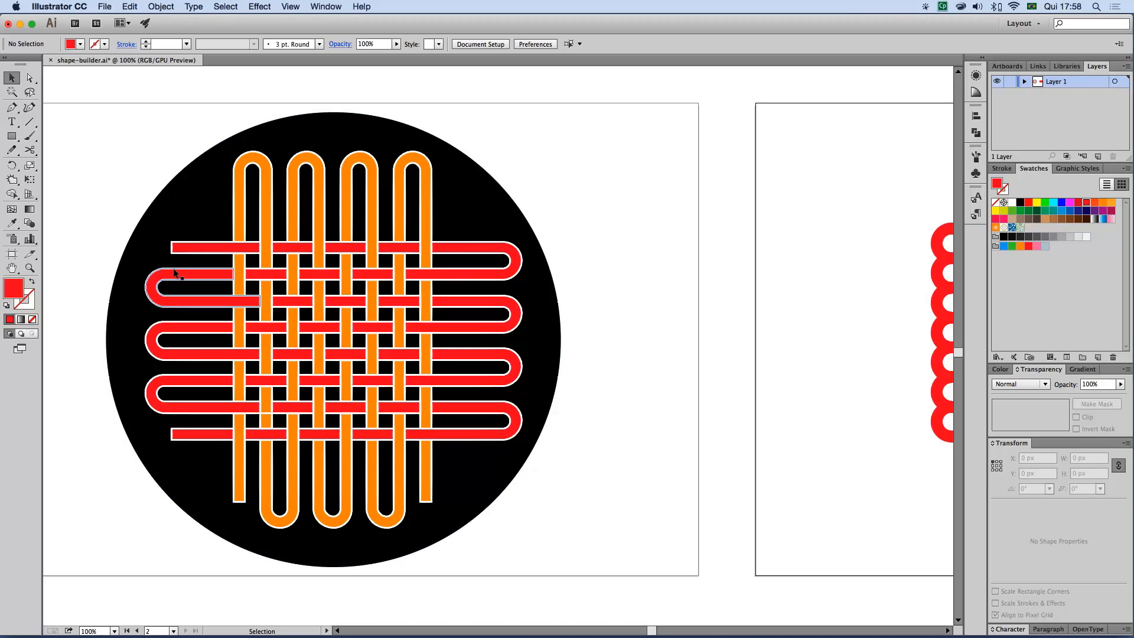
drag(689, 301, 300, 284)
key(m)
drag(469, 218, 512, 270)
key(v)
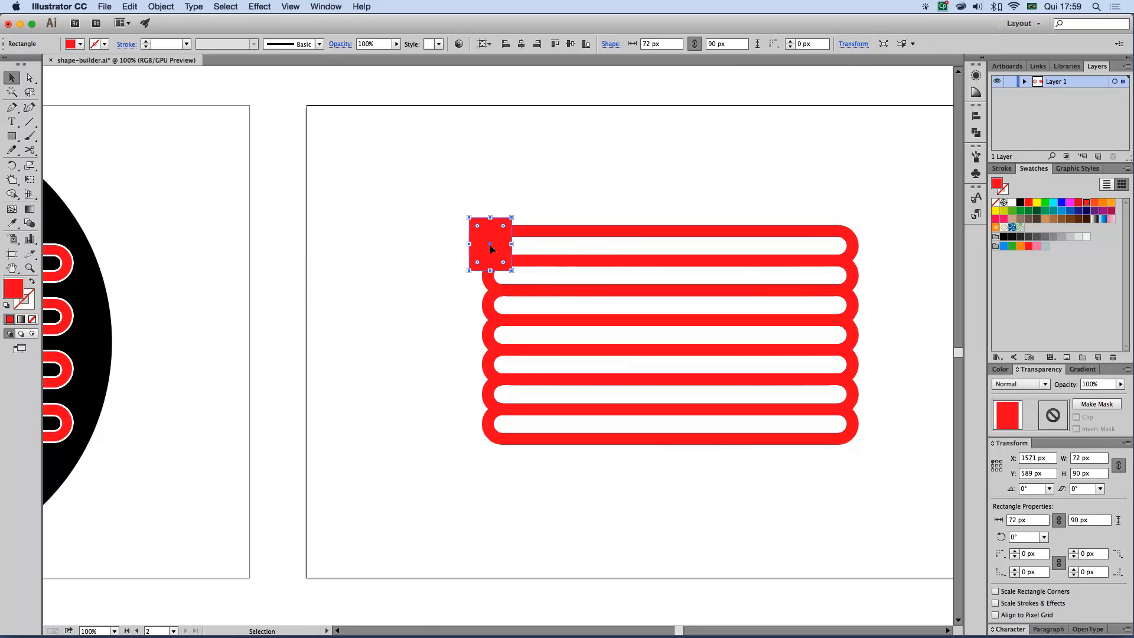
shift+click(854, 239)
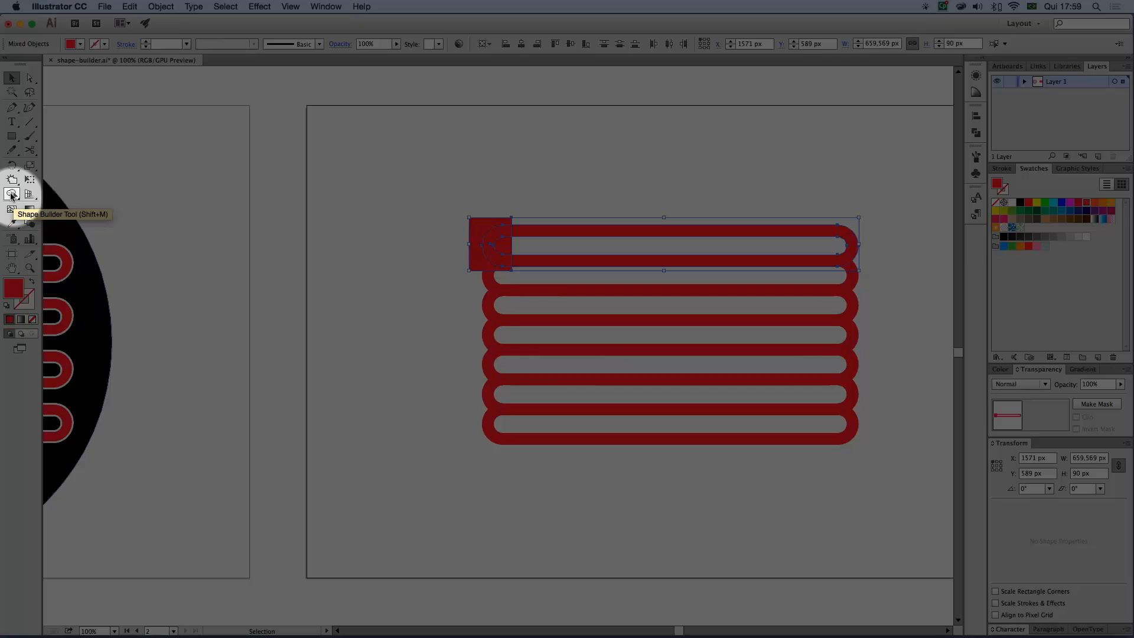
Detach the Shape Builder and Rectangle tool groups as floating palettes above the bars and activate the Shape Builder tool
mouse_move(11, 195)
mouse_down()
mouse_move(163, 205)
mouse_move(173, 194)
mouse_up()
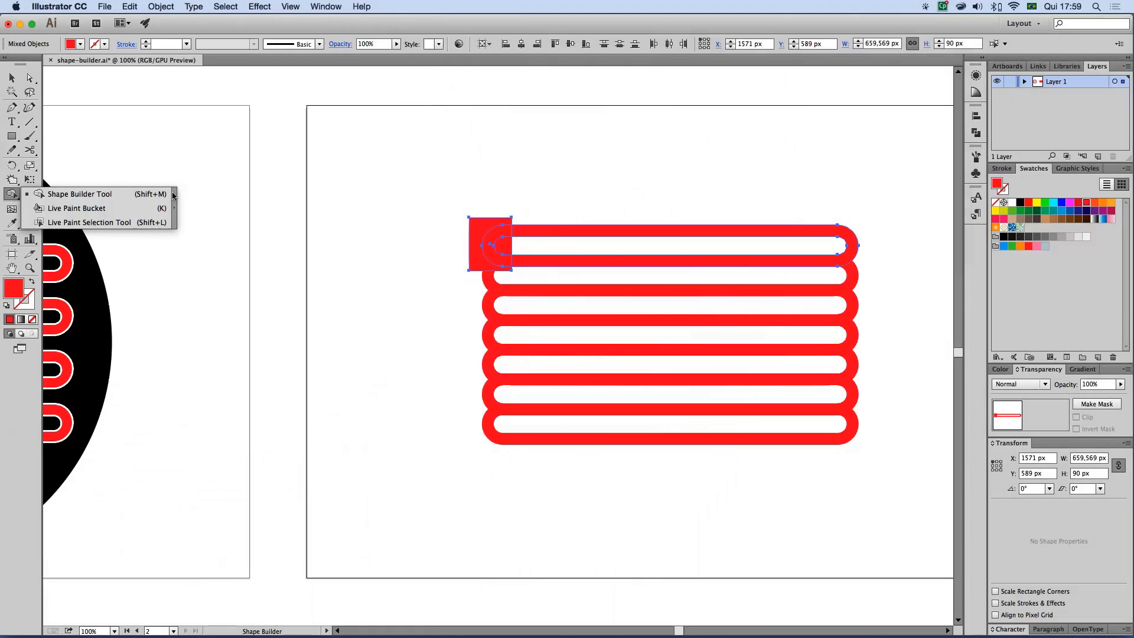
click(173, 196)
drag(49, 200, 593, 161)
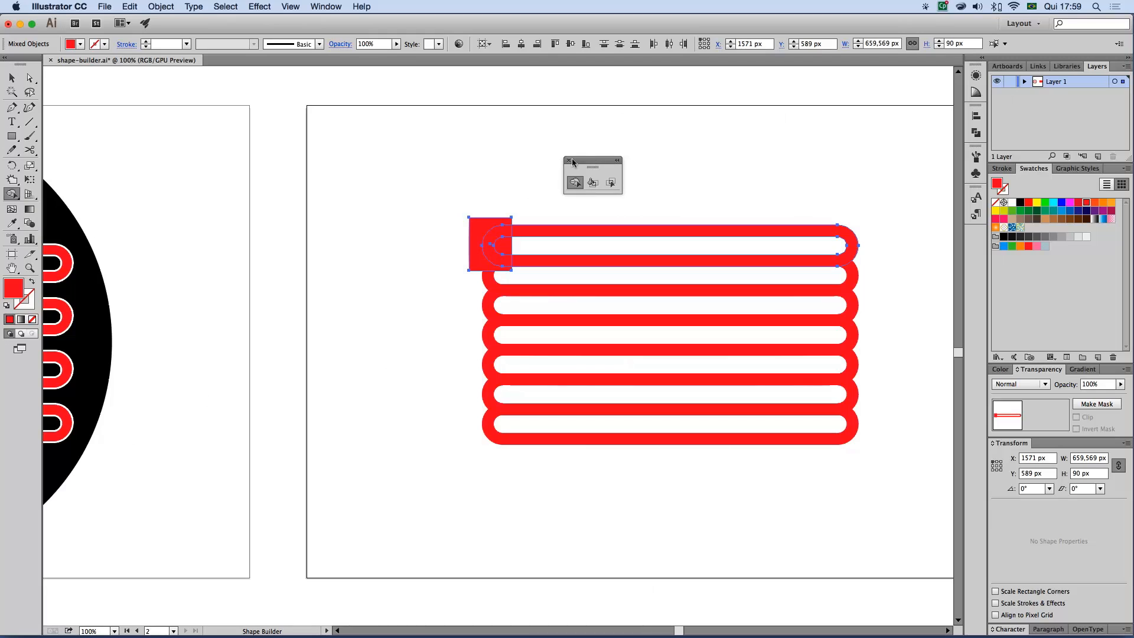
click(13, 135)
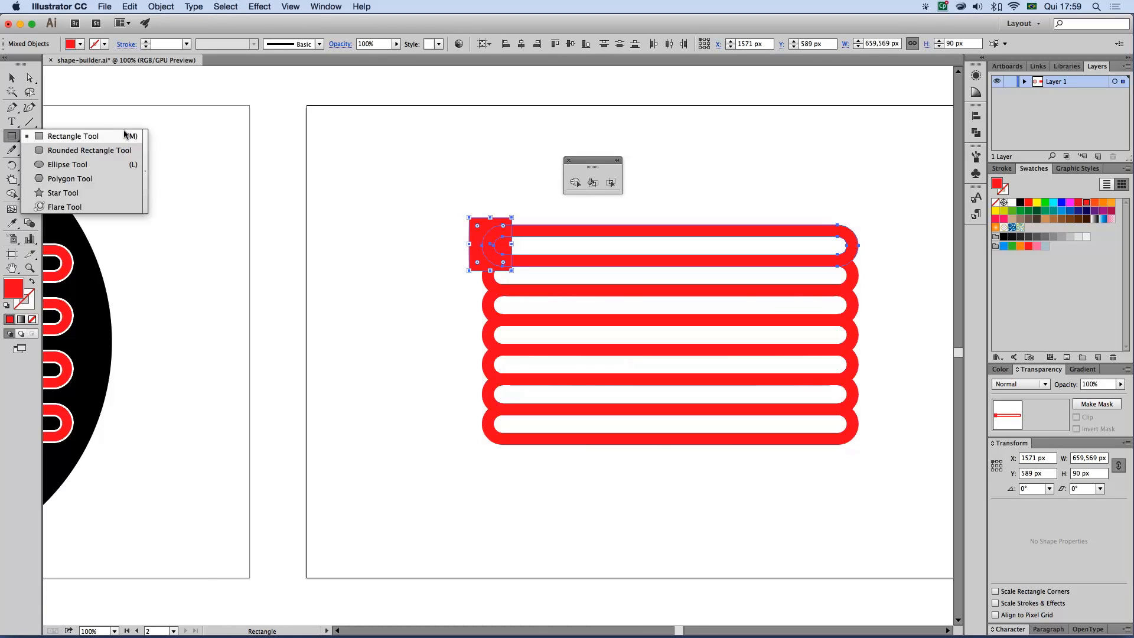
click(143, 138)
drag(125, 144, 499, 159)
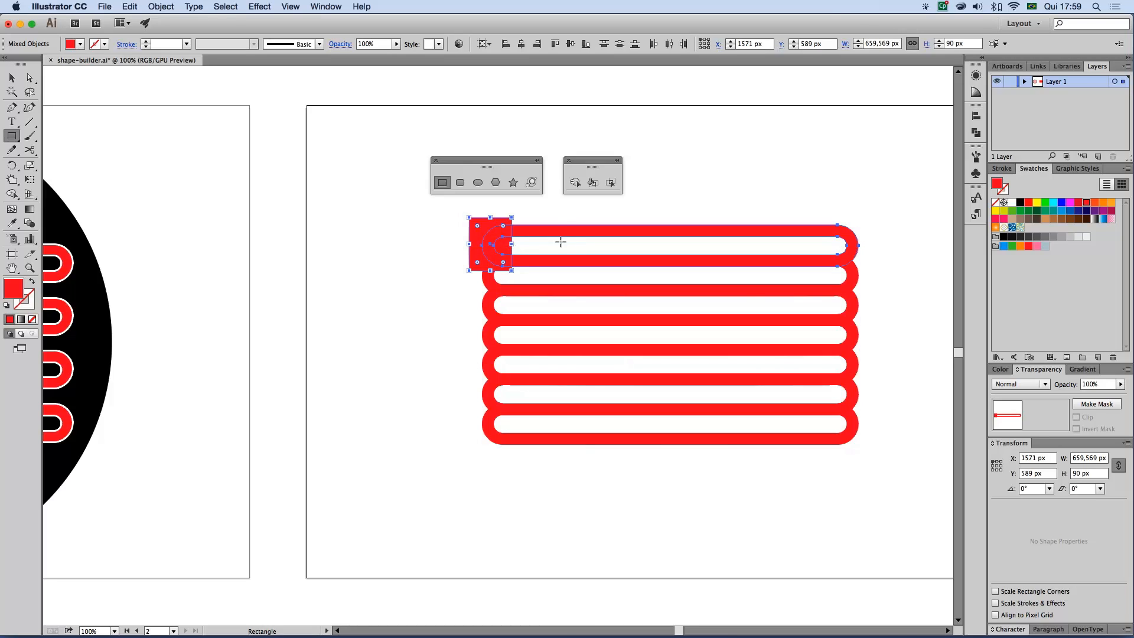
click(576, 184)
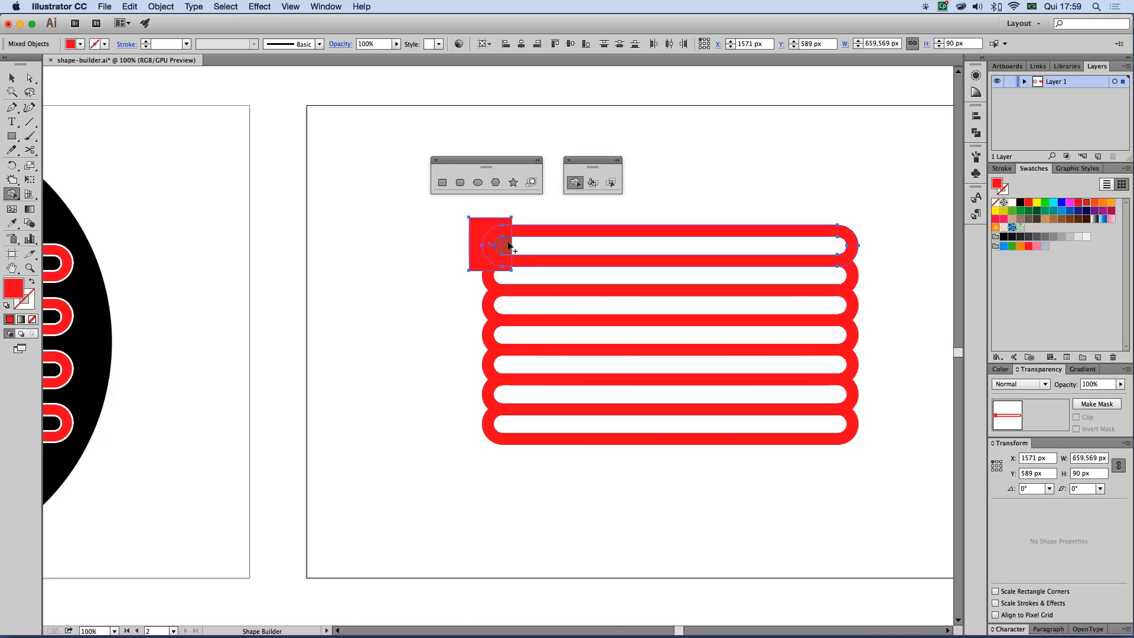
Delete the rectangle and the rounded left end of the top bar that it covers with the Shape Builder, and deselect everything
key(super+space)
drag(380, 130, 901, 333)
key(space)
drag(675, 391, 684, 306)
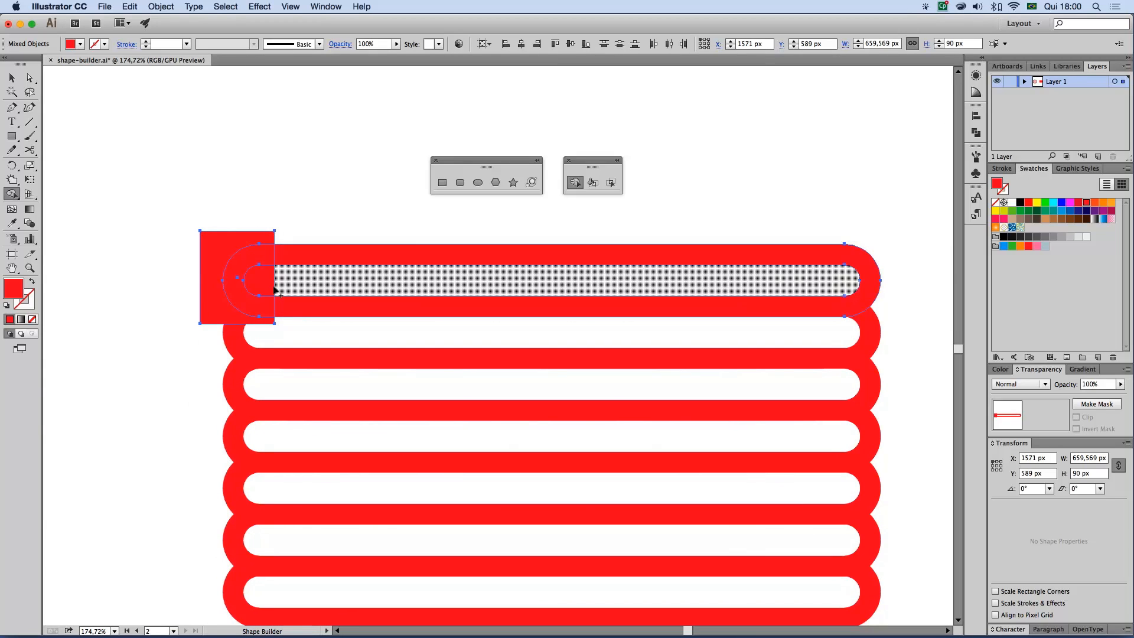
alt+click(207, 252)
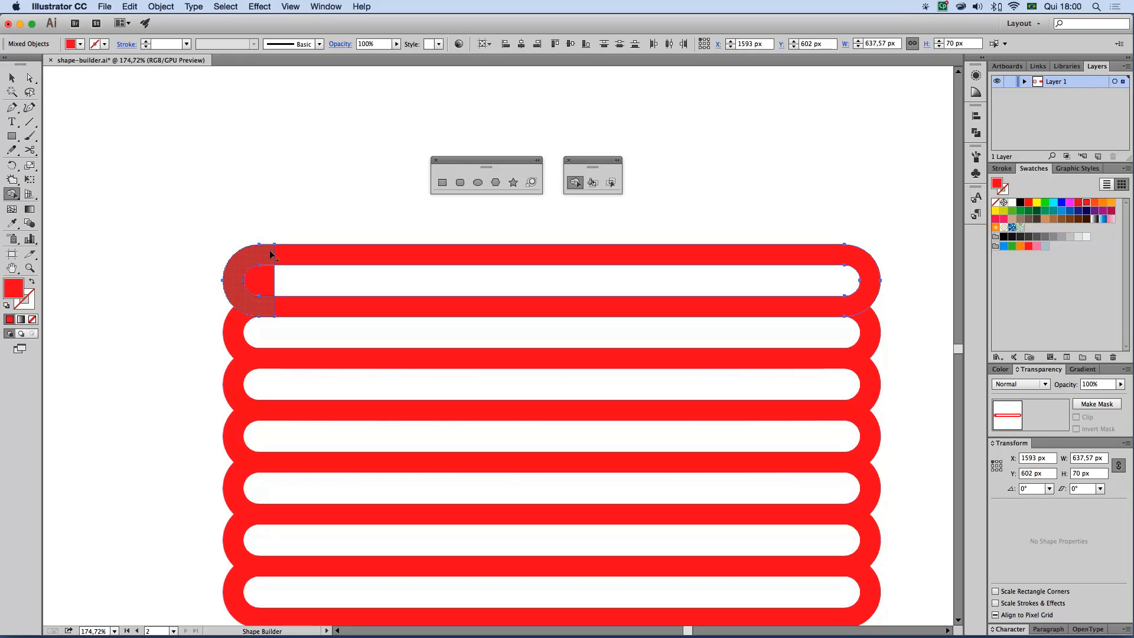
alt+click(262, 286)
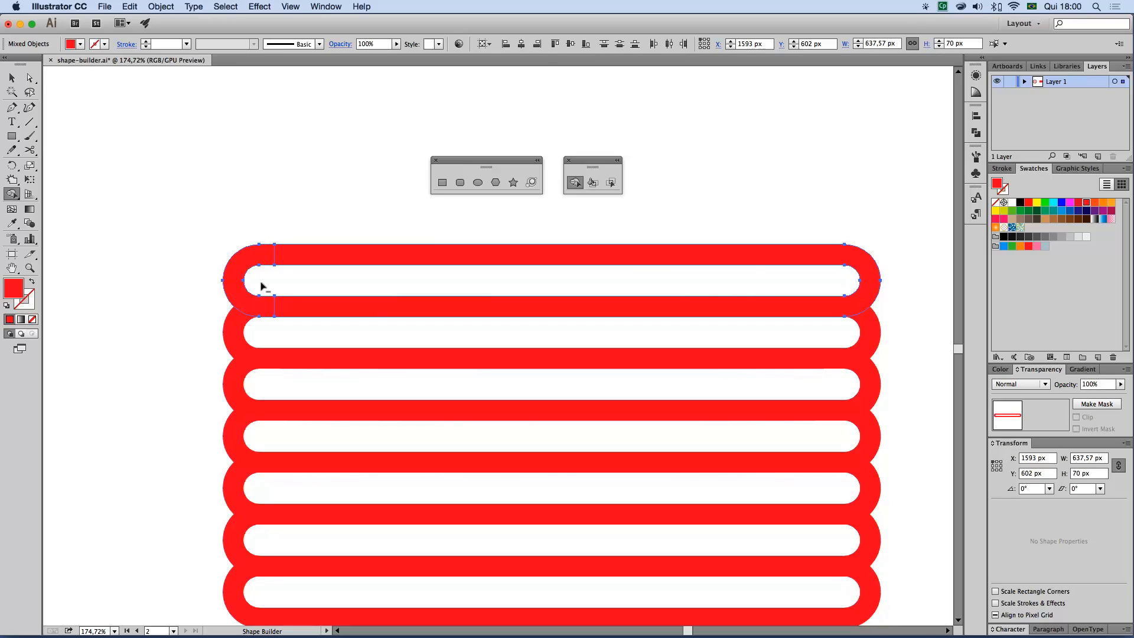
alt+click(235, 267)
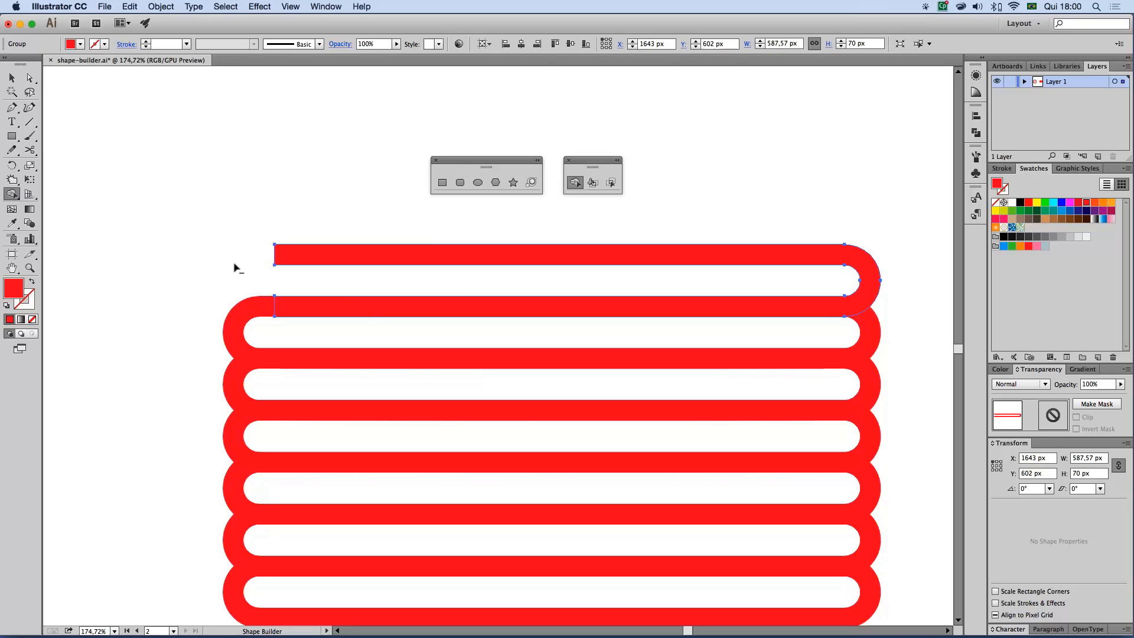
key(super+shift+a)
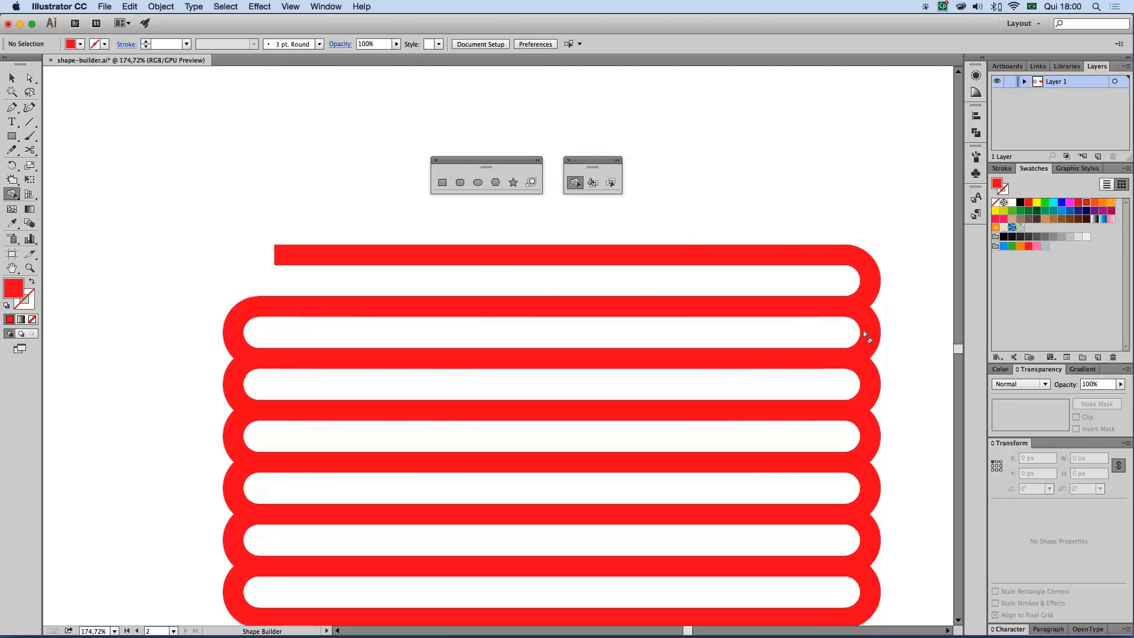
Cut off the right end of the second bar with the Shape Builder, using a rectangle about 66 × 85 px drawn over it
key(space)
drag(365, 337, 902, 325)
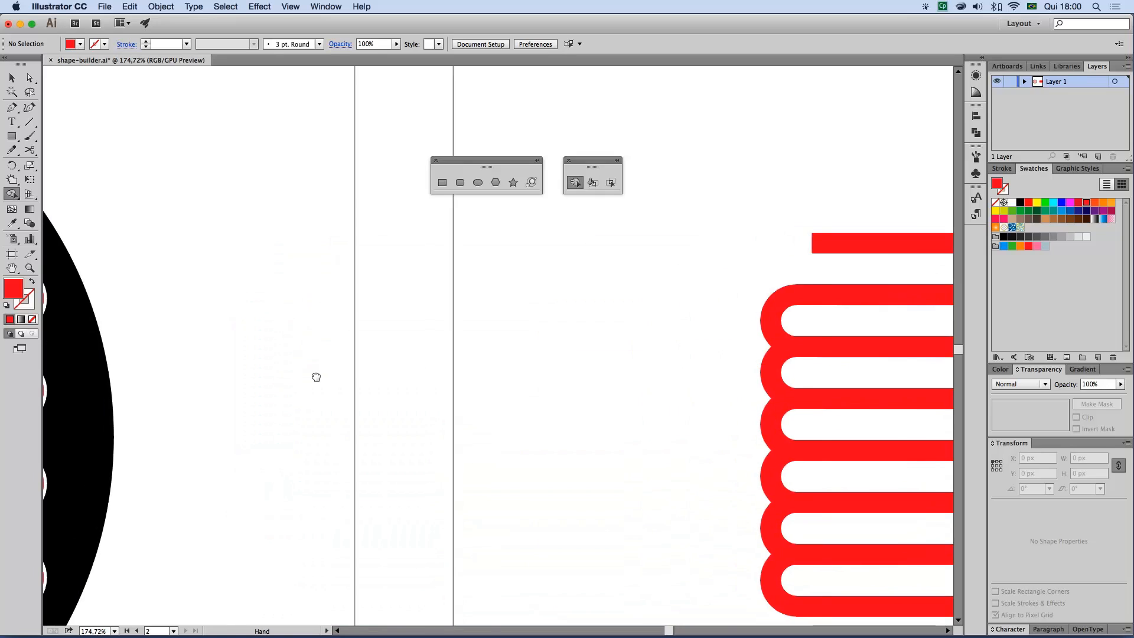
drag(302, 378, 668, 367)
key(space)
drag(625, 296, 223, 291)
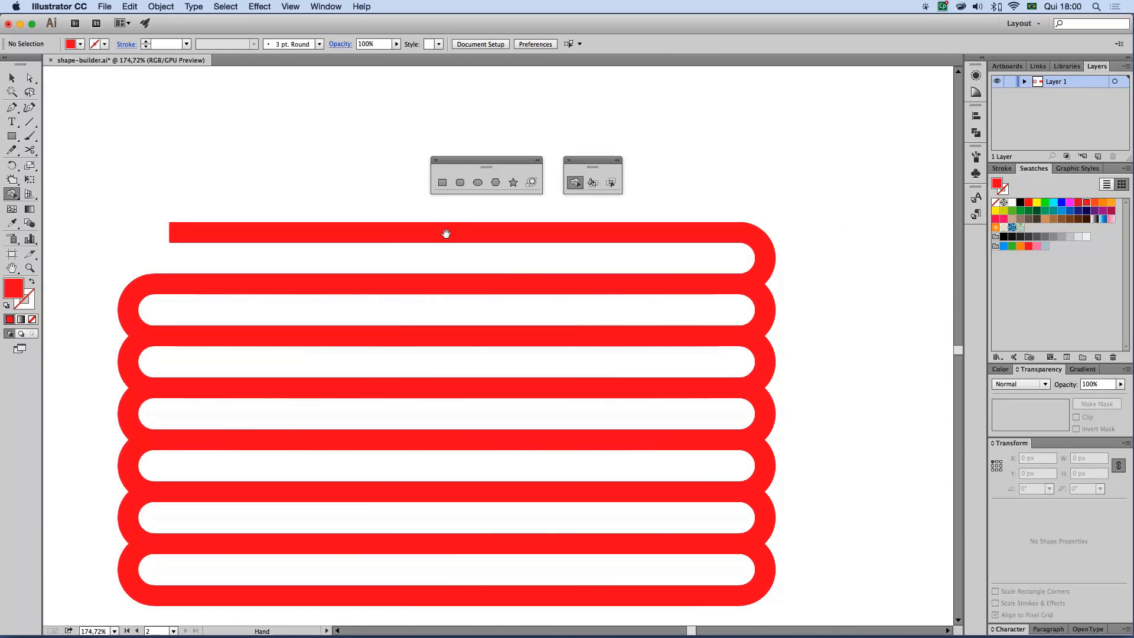
click(442, 182)
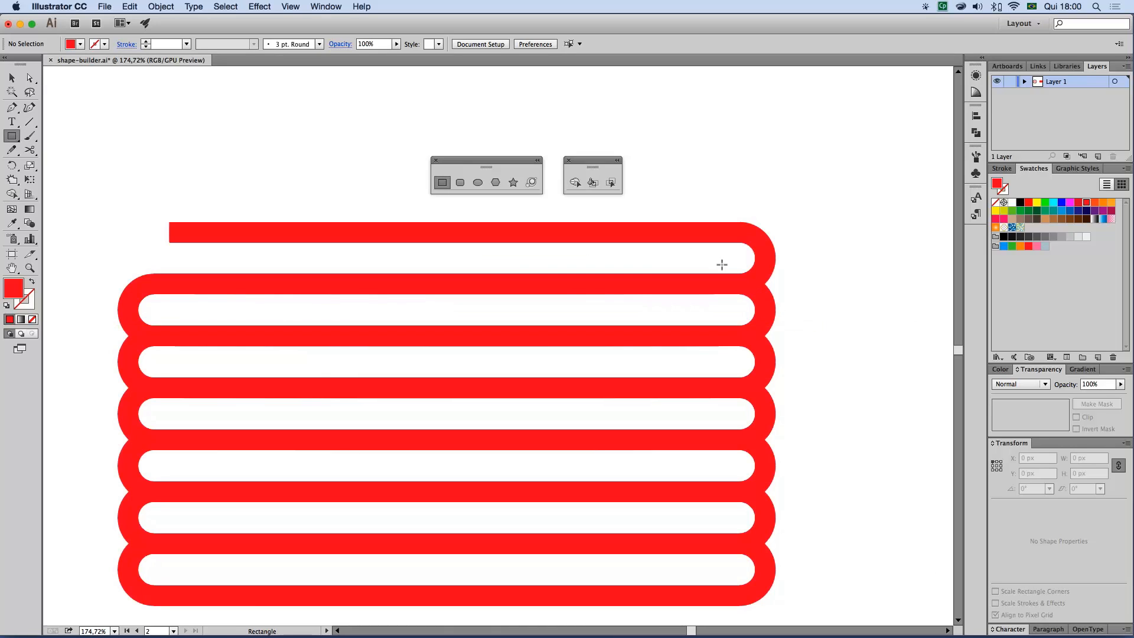
drag(724, 269, 792, 356)
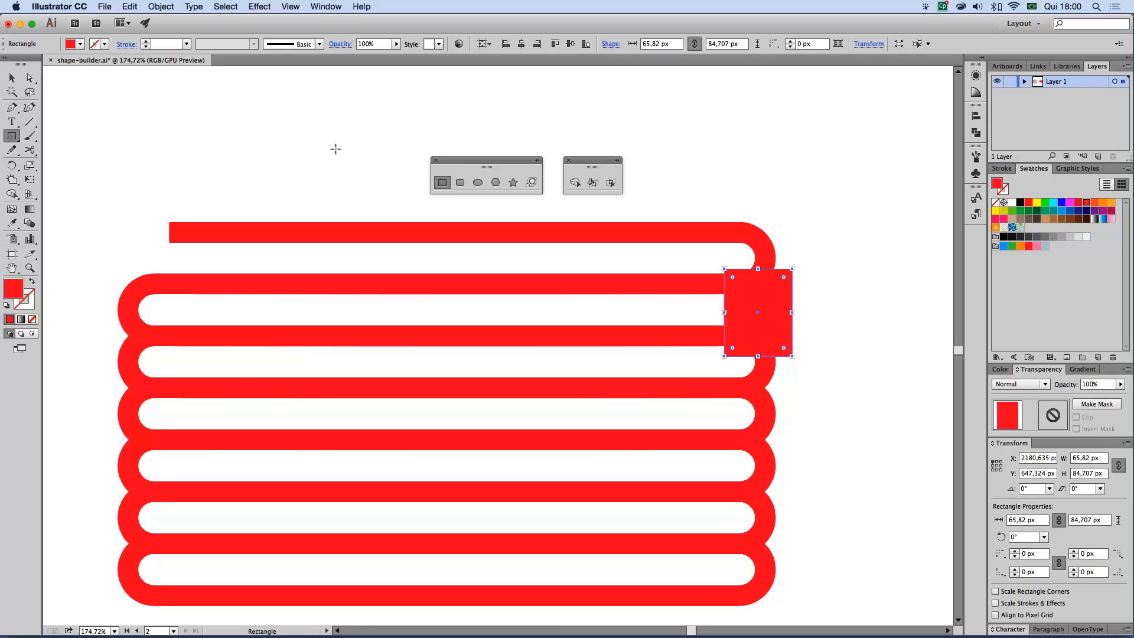
click(12, 77)
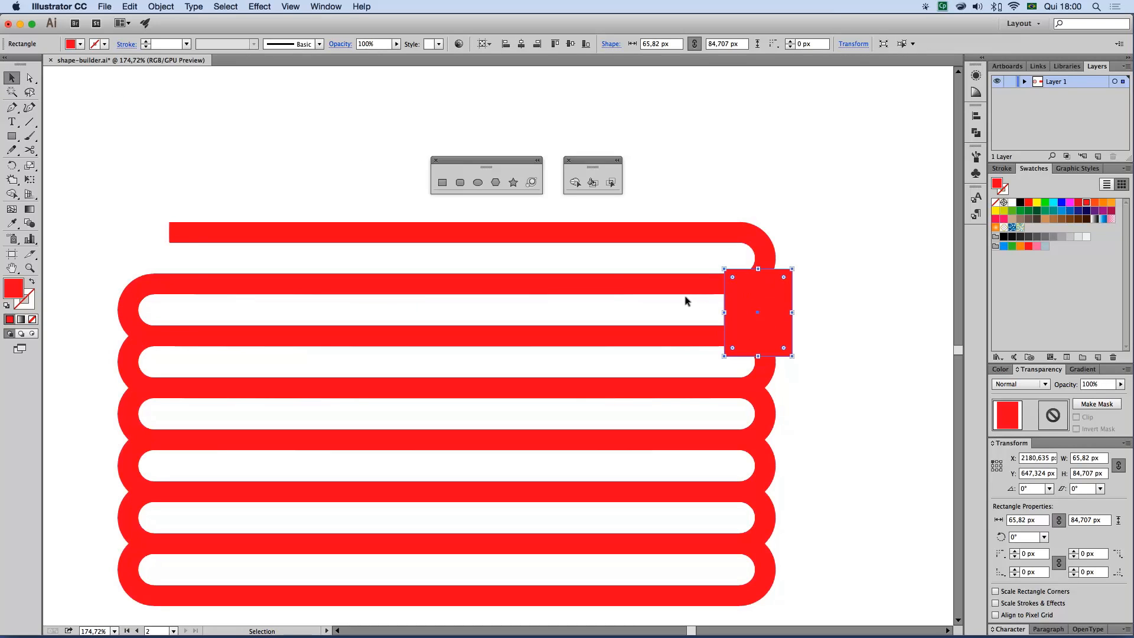
shift+click(129, 303)
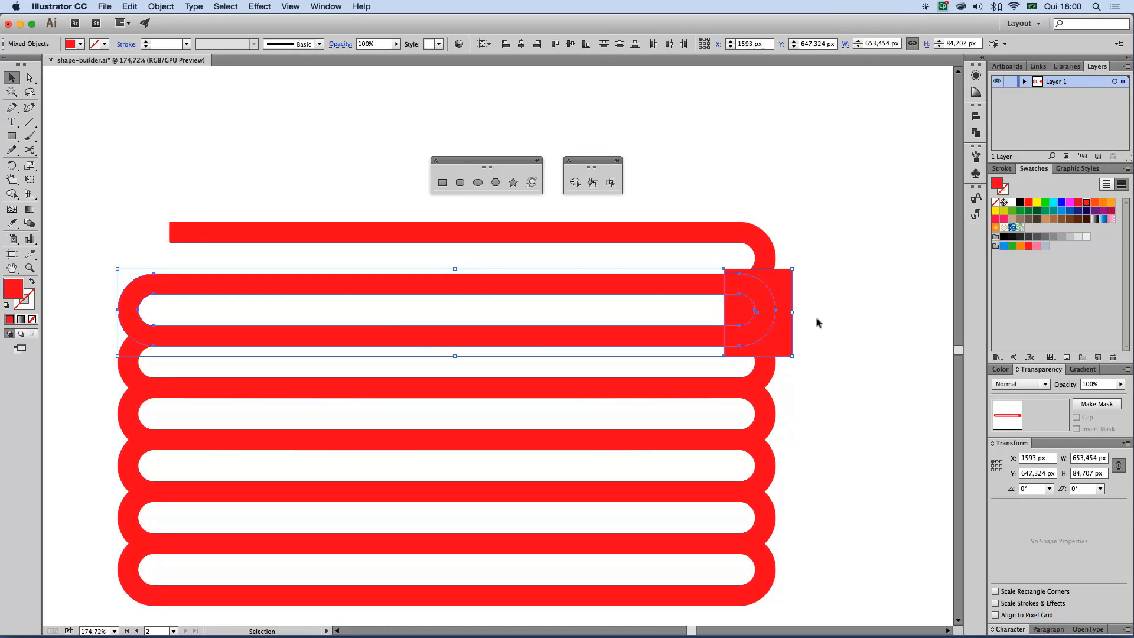
click(575, 181)
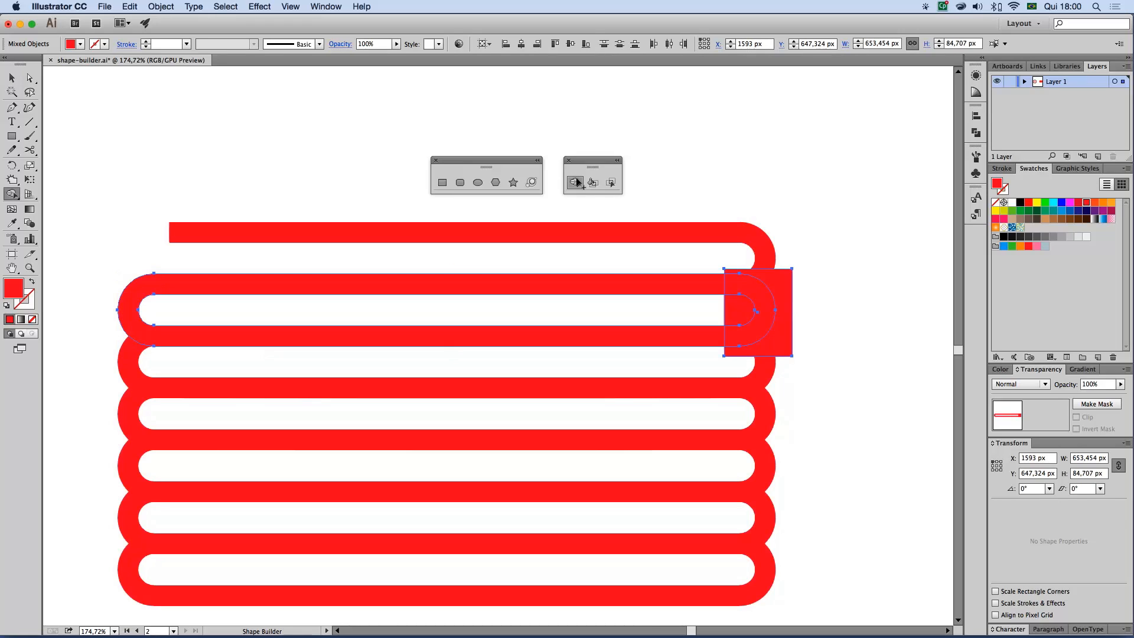
alt+click(785, 338)
drag(766, 322, 738, 309)
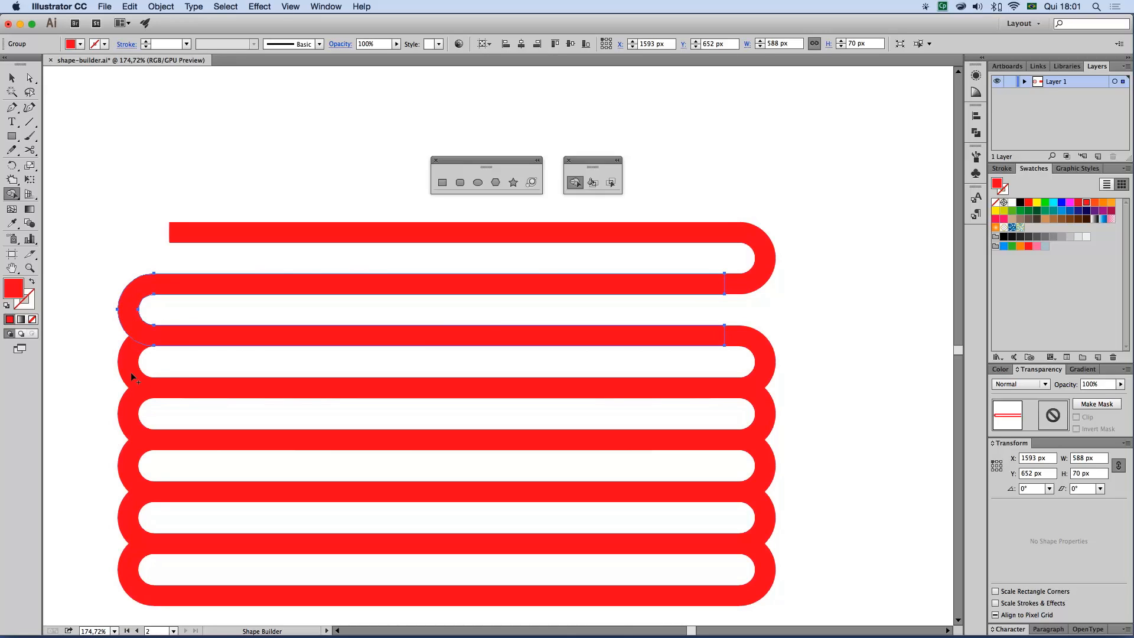
Draw a rectangle about 81 × 82 px, nudge it up over the third bar's left end, and cut that end off with the Shape Builder
click(442, 183)
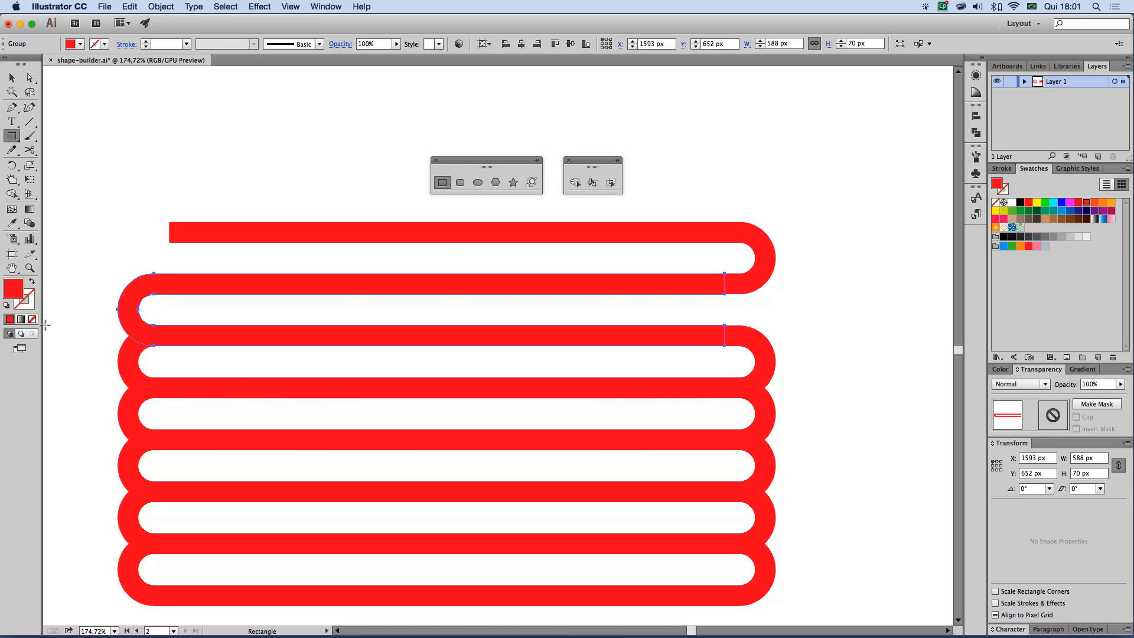
drag(95, 325, 178, 410)
key(Up)
key(Up)
key(Up)
key(Up)
key(Up)
key(Up)
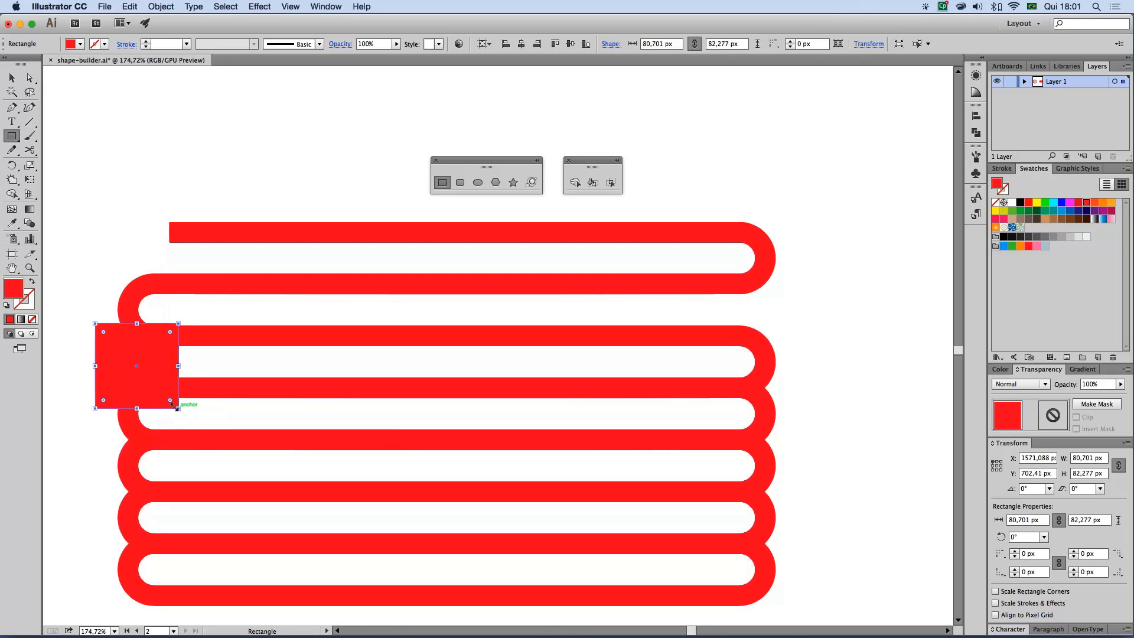
click(12, 78)
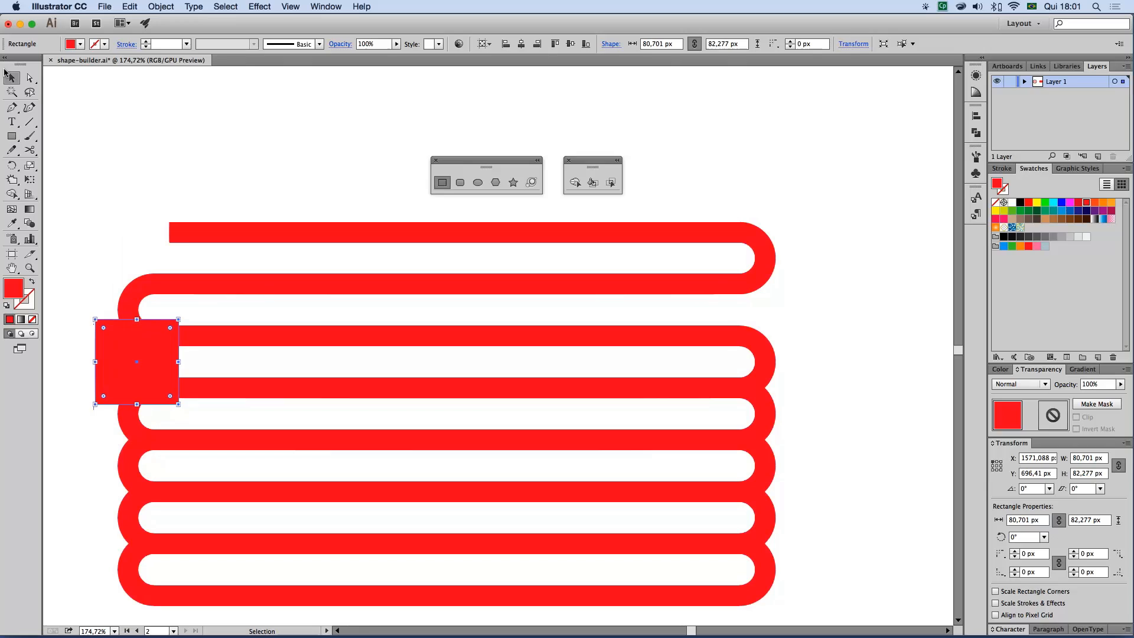
shift+click(761, 364)
click(574, 182)
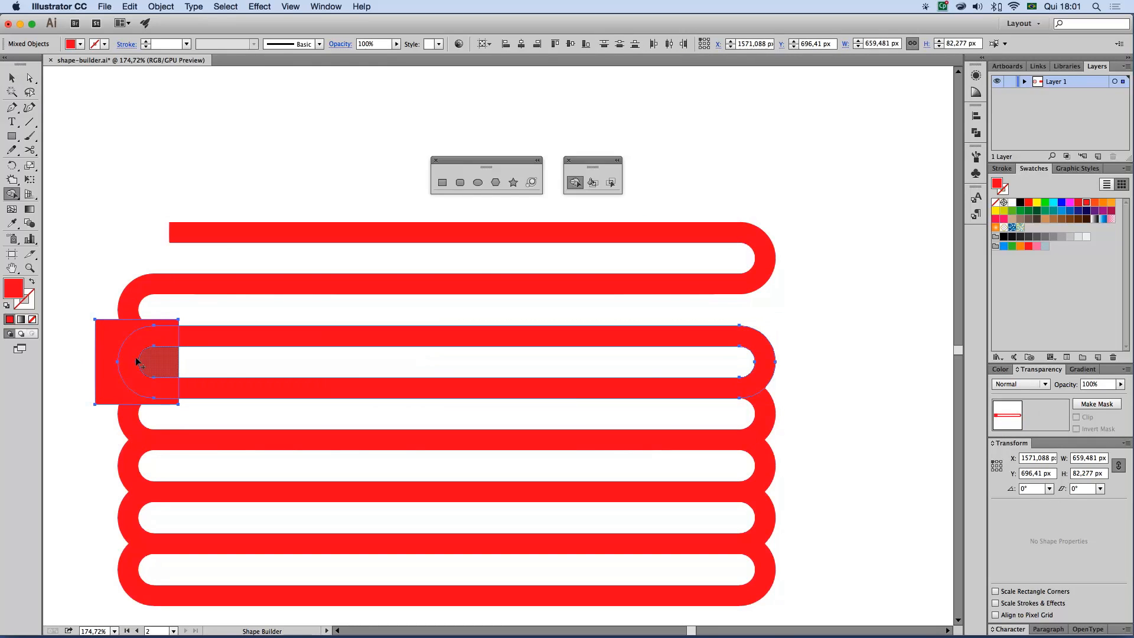
alt+click(106, 360)
alt+click(122, 360)
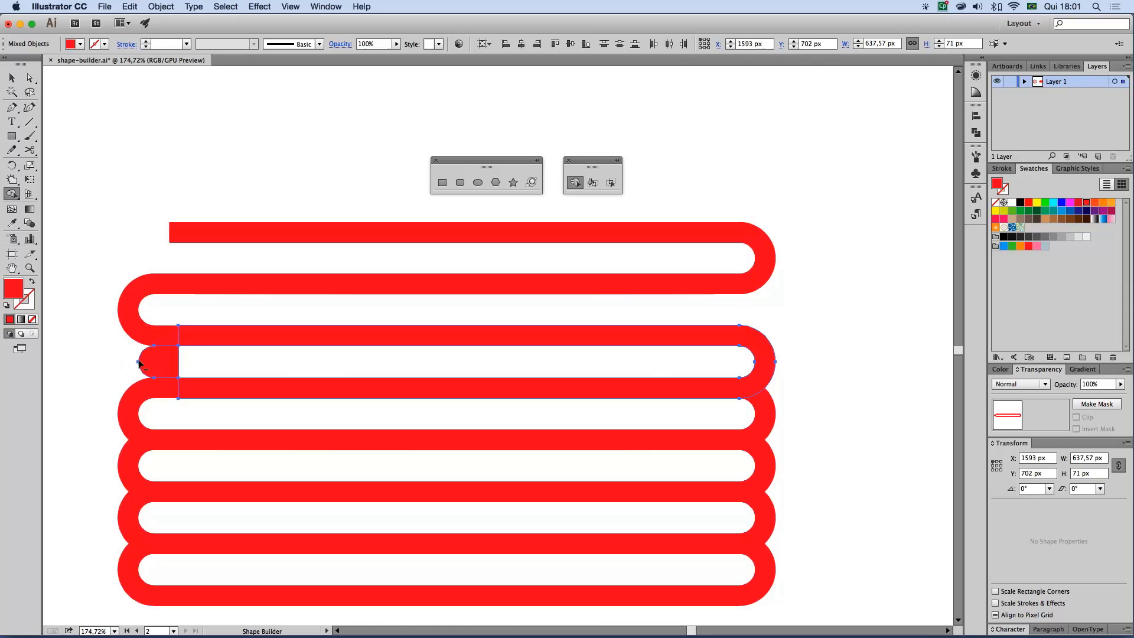
alt+click(152, 360)
Cover the fourth bar's right end with a rectangle about 58 × 86 px and remove both with the Shape Builder
click(442, 182)
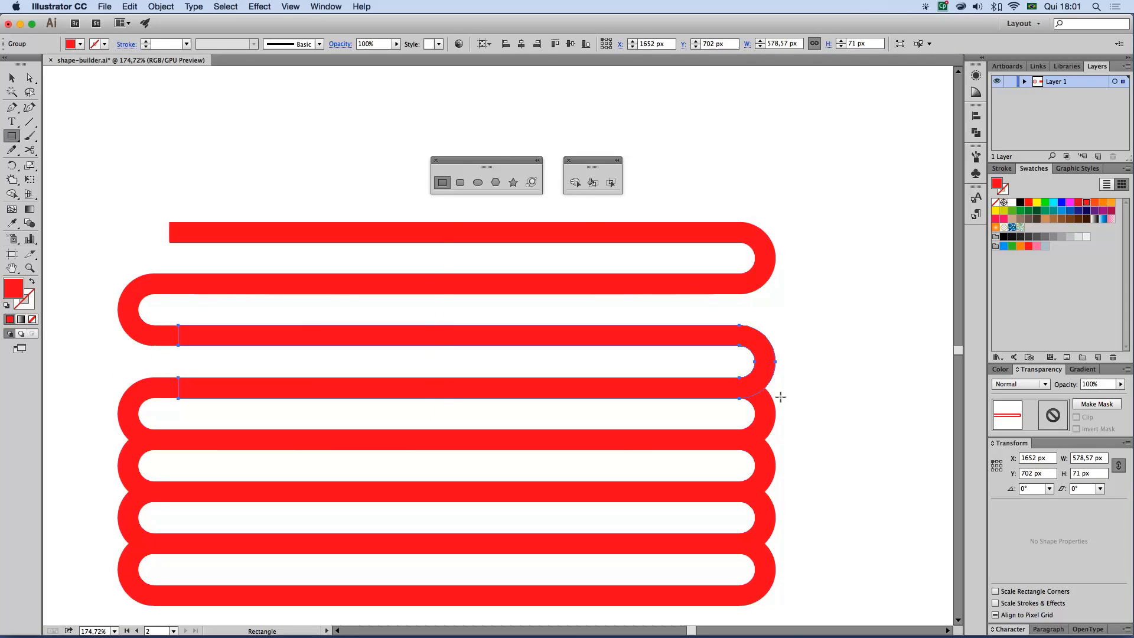
drag(728, 372, 787, 460)
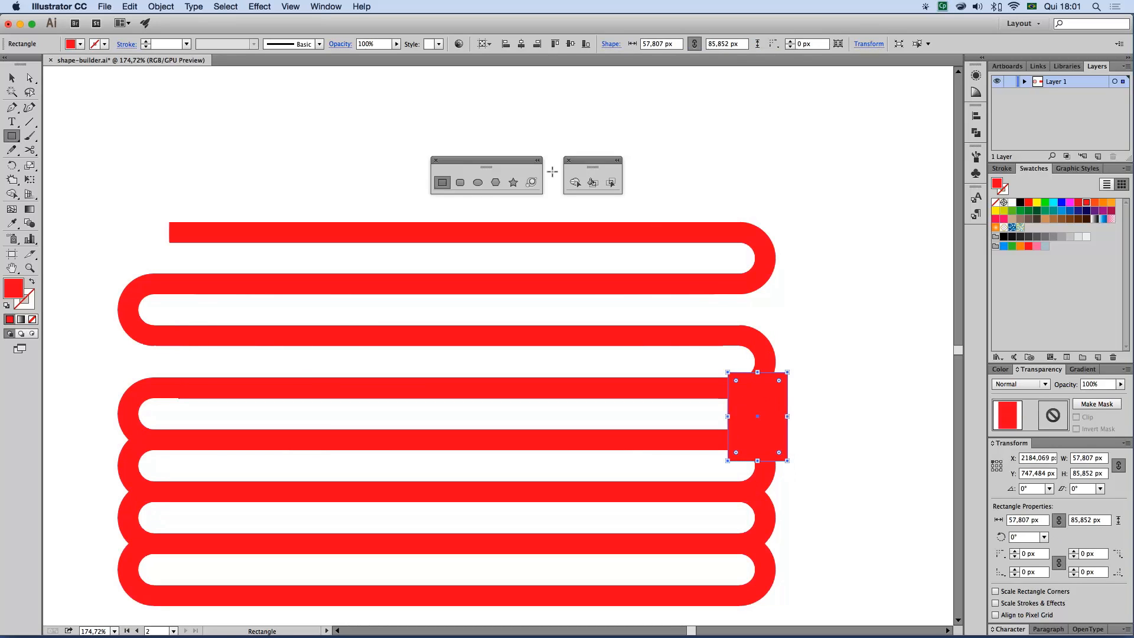
click(14, 78)
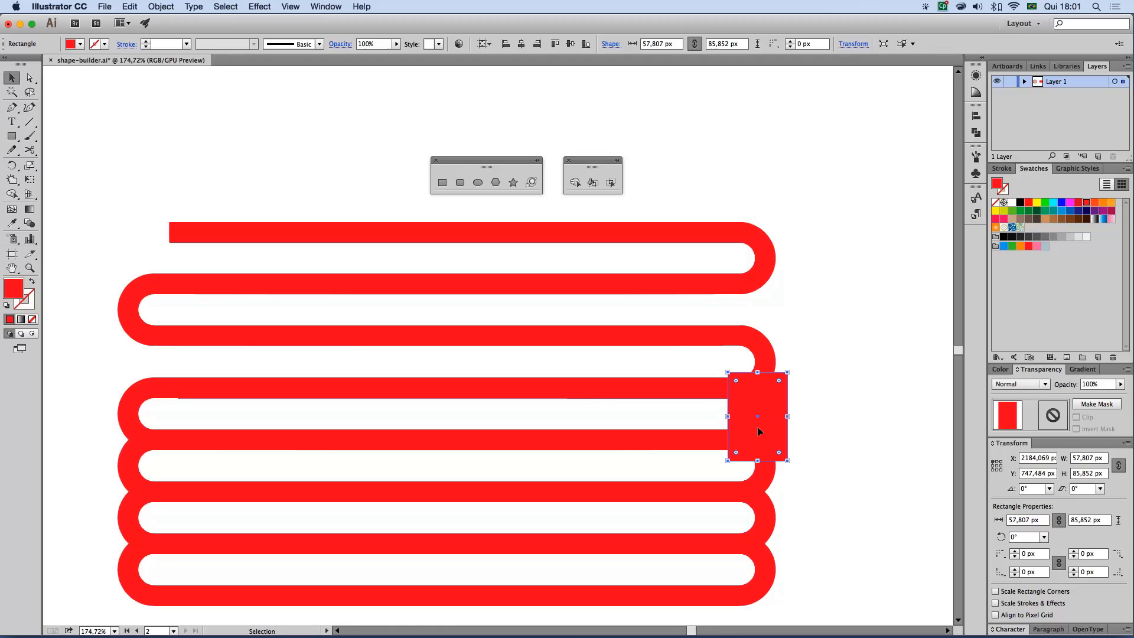
shift+click(138, 408)
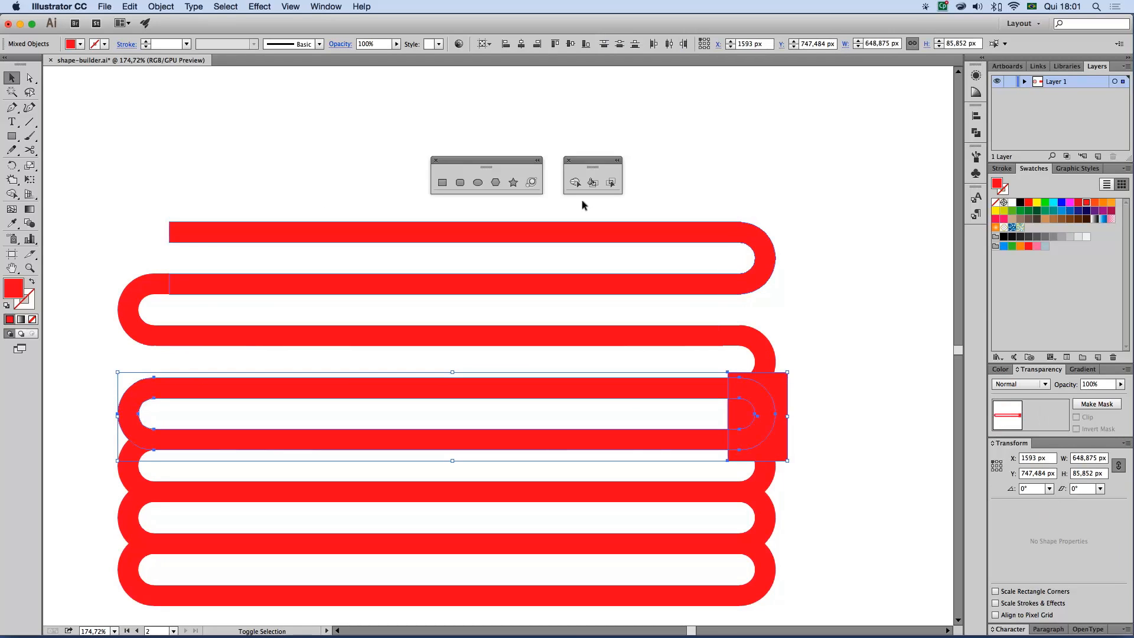
click(574, 183)
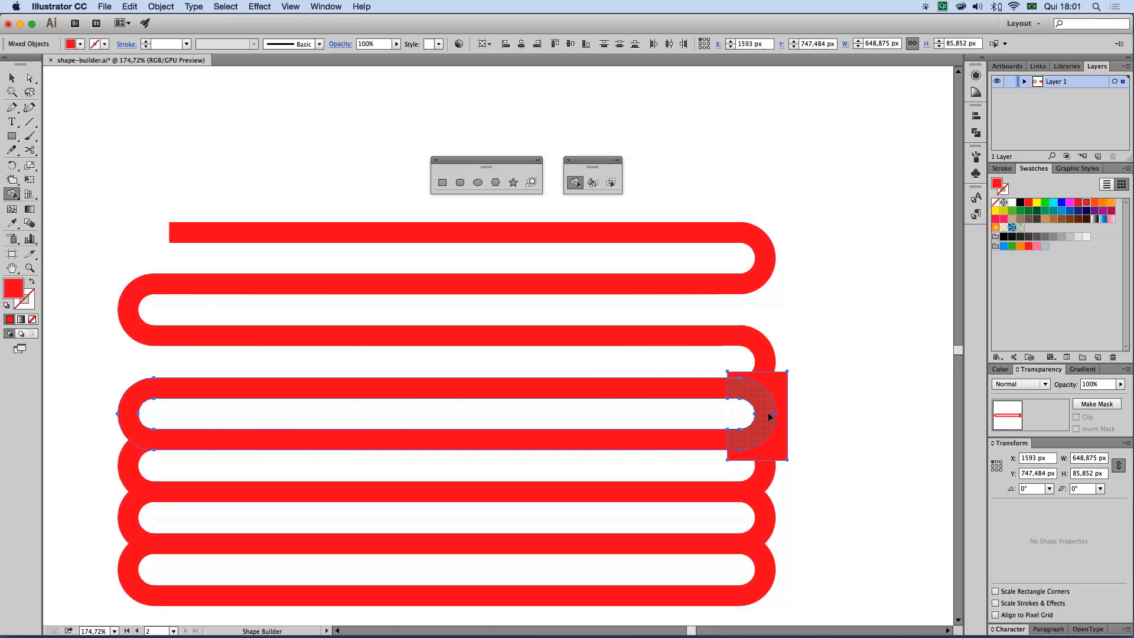
alt+click(778, 389)
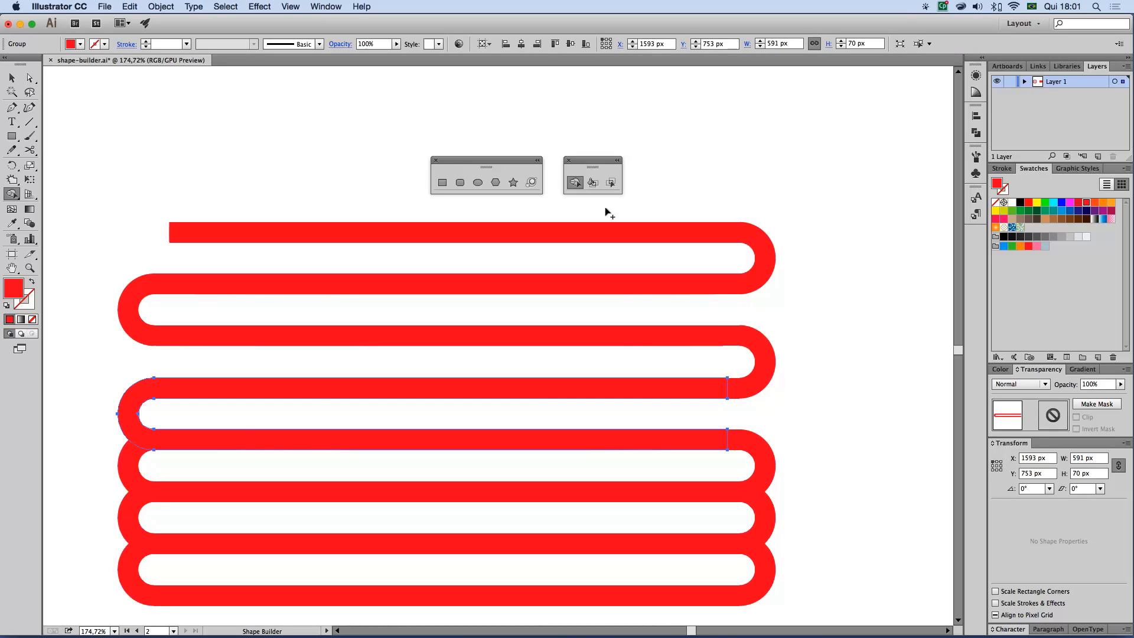
Cover the fifth bar's left end with a rectangle about 65 × 88 px and remove both with the Shape Builder
click(443, 181)
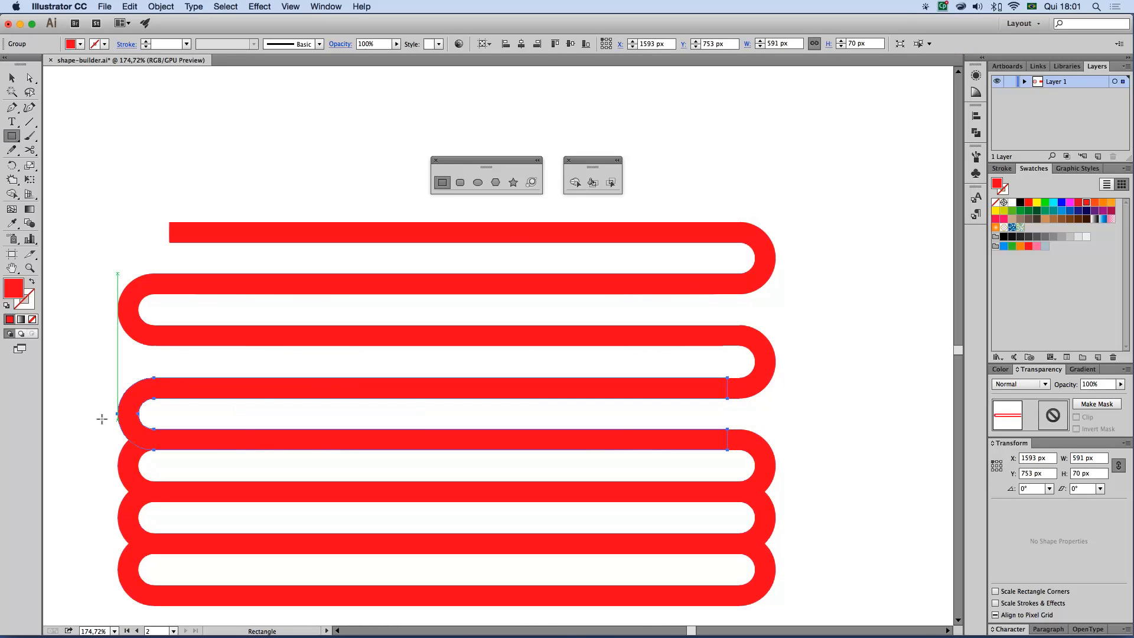
drag(105, 420, 173, 512)
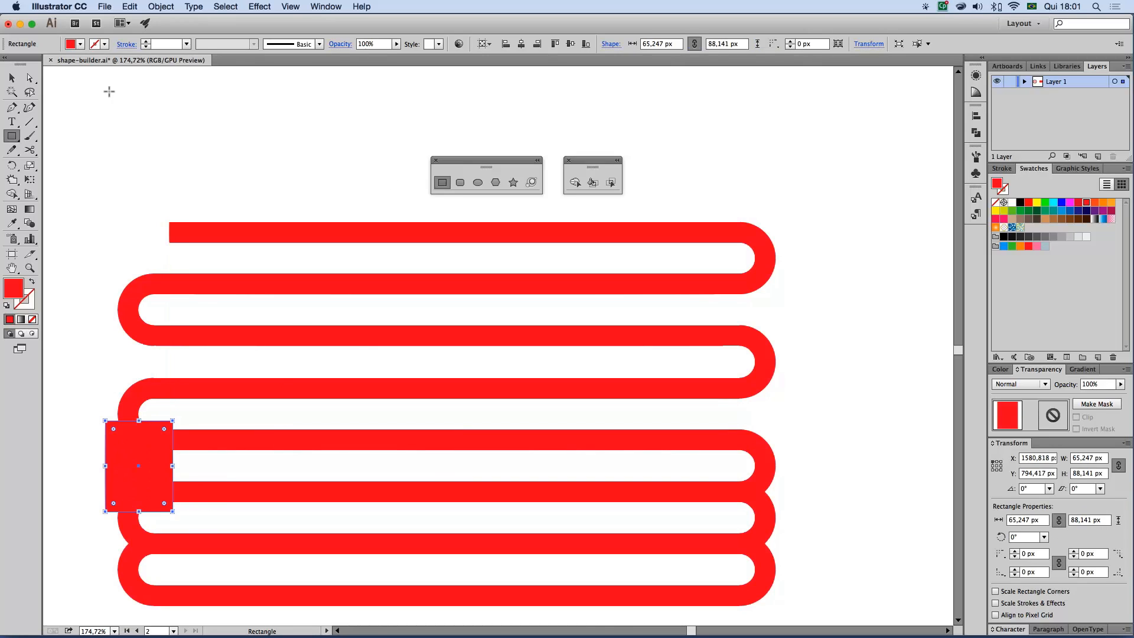
key(v)
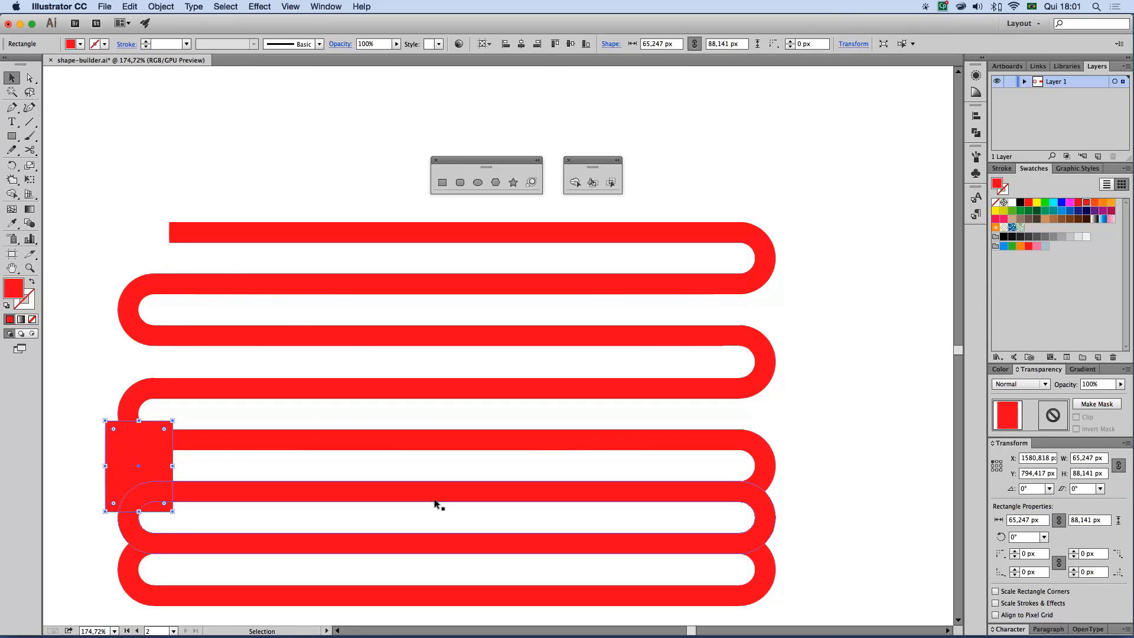
shift+click(775, 465)
click(574, 182)
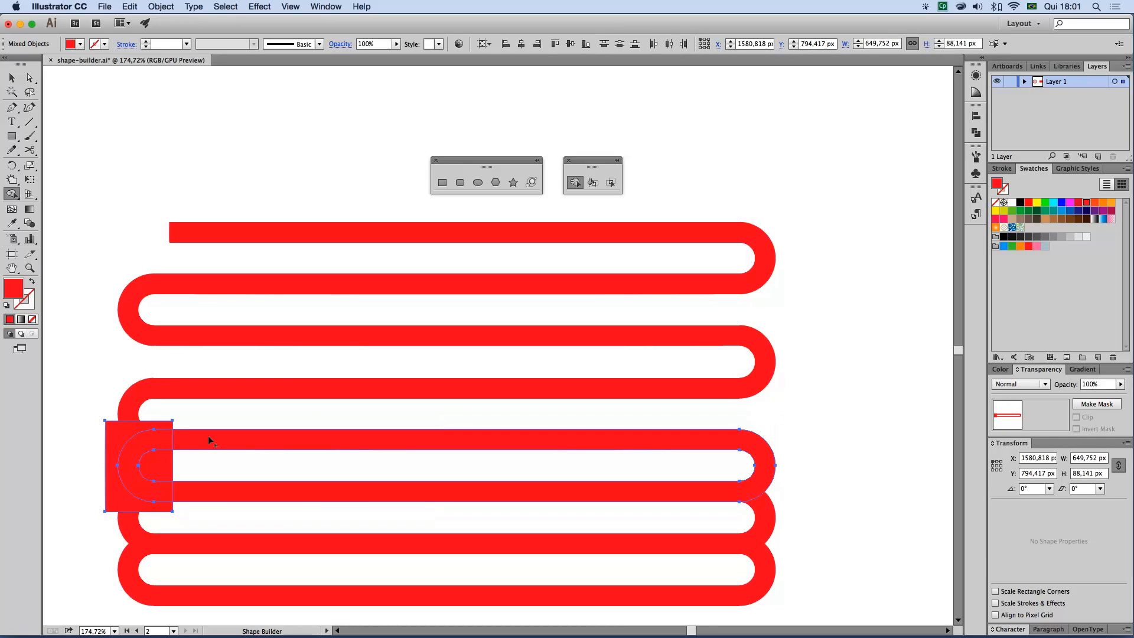
alt+click(124, 463)
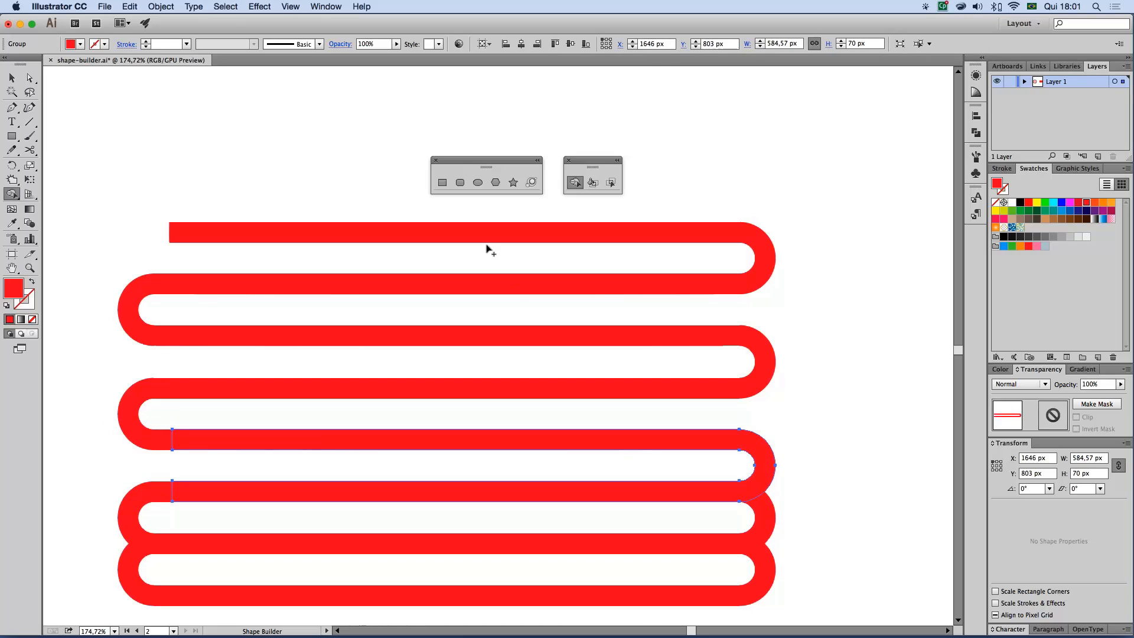
Cover the sixth bar's right end with a rectangle about 57 × 91 px and remove both with the Shape Builder
click(442, 183)
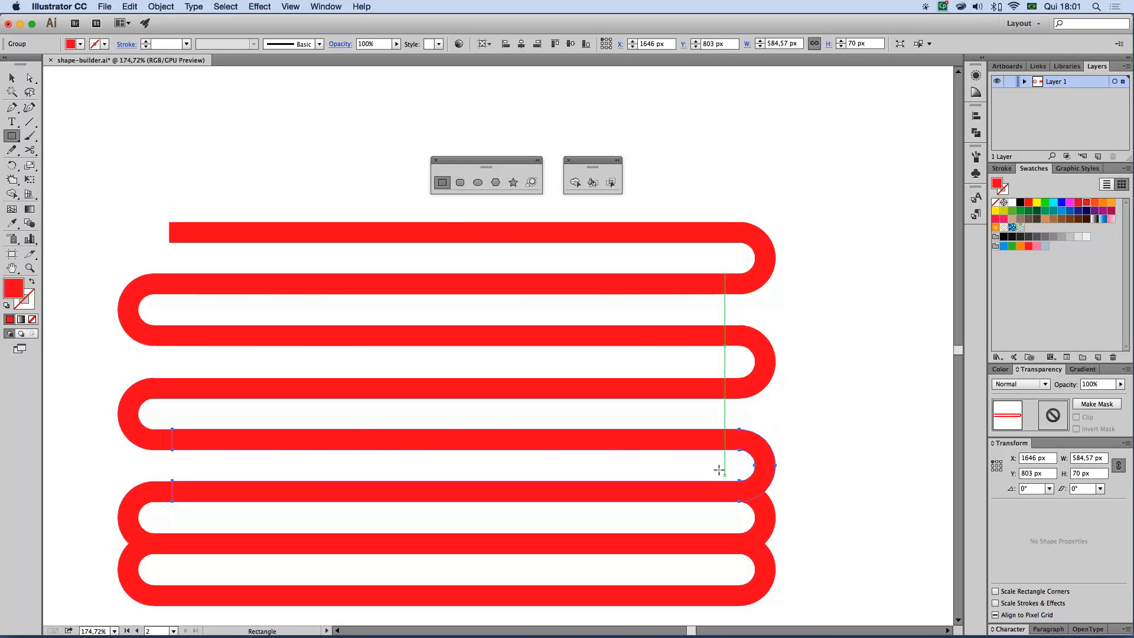
drag(724, 475, 783, 569)
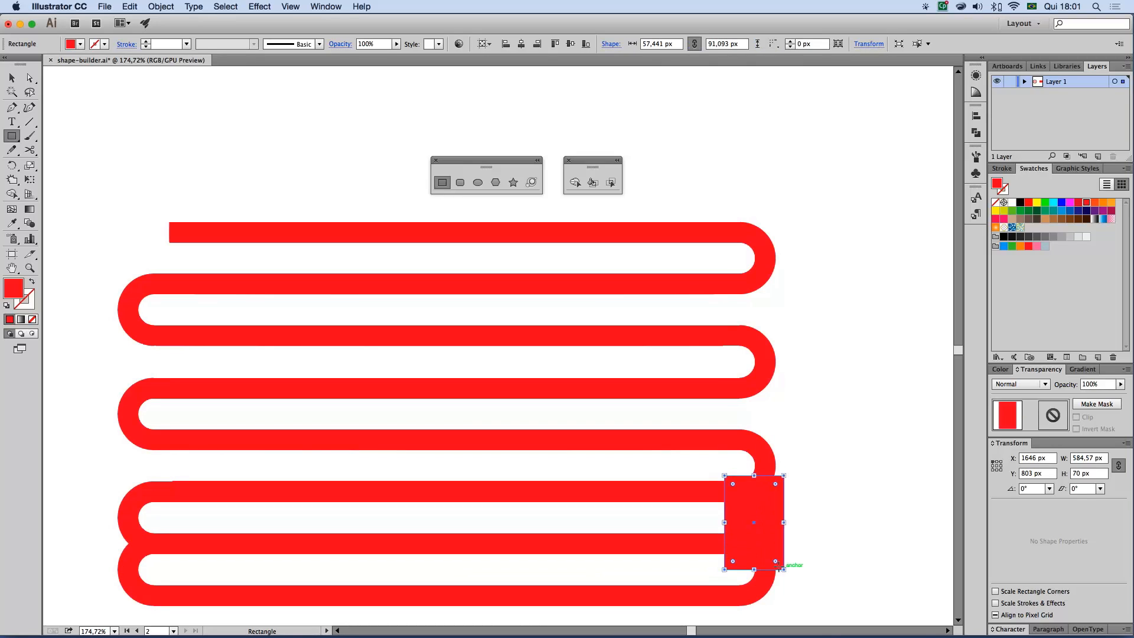
key(v)
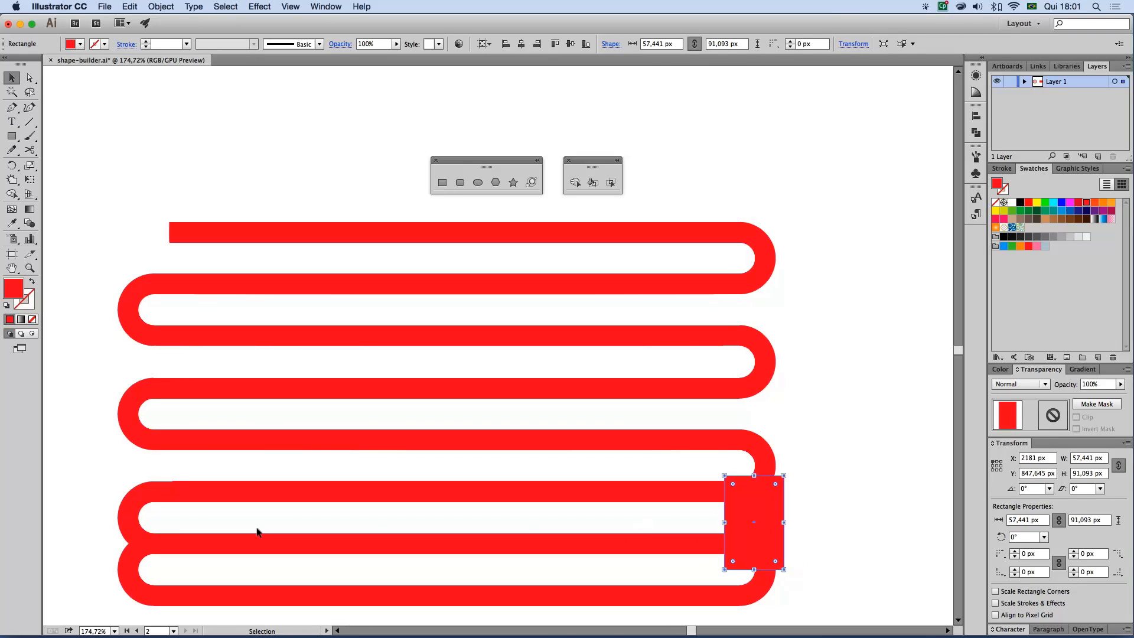
shift+click(127, 524)
click(576, 183)
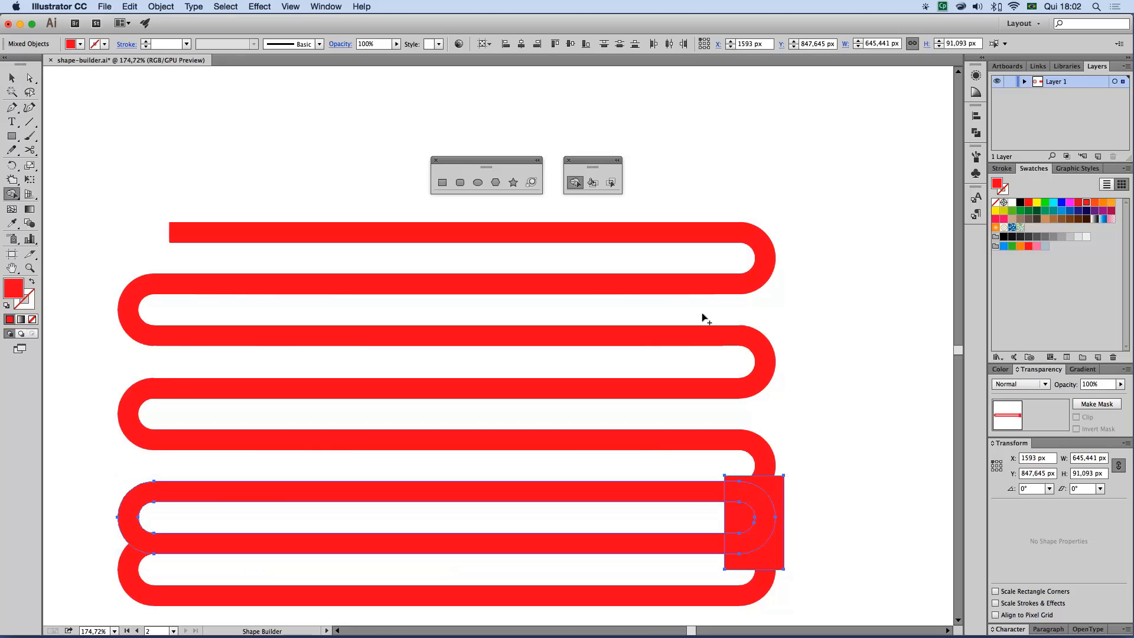
alt+click(740, 519)
alt+click(764, 505)
alt+click(776, 499)
Draw a rectangle over the bars' left ends and shorten it to about 60 × 96 px, covering only the seventh bar's left end
key(space)
drag(812, 492, 834, 406)
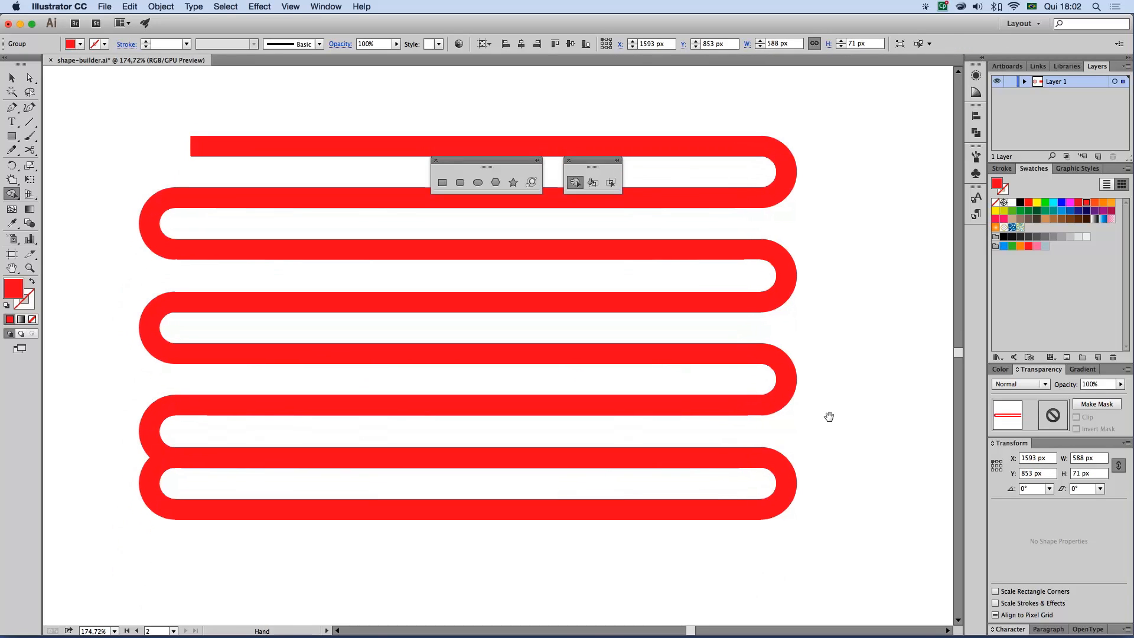
click(442, 182)
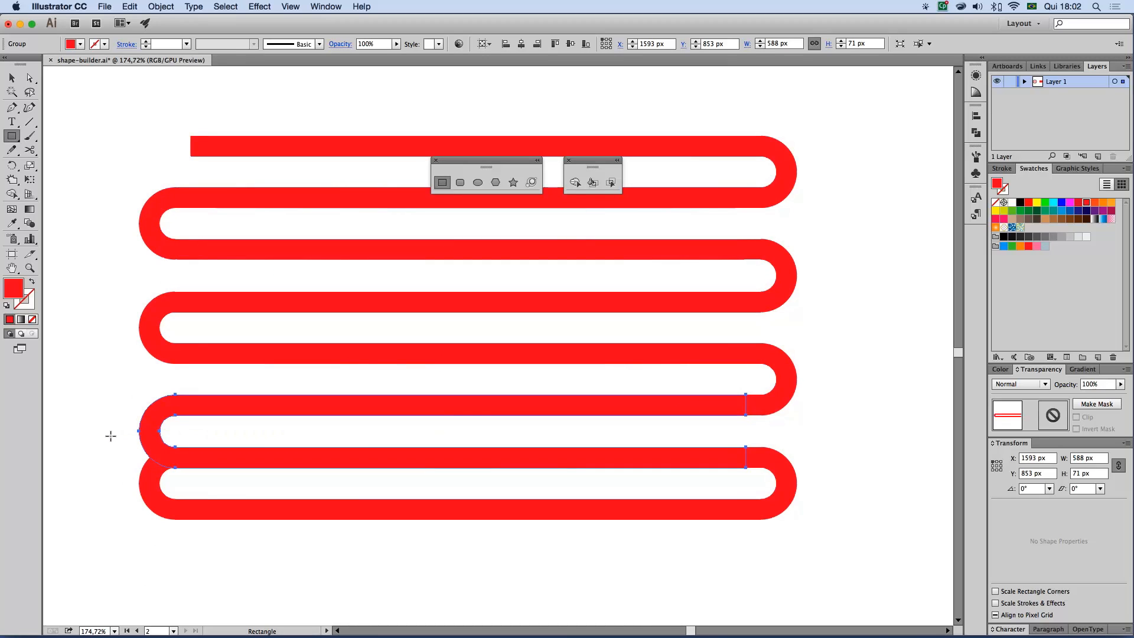
drag(128, 131, 186, 529)
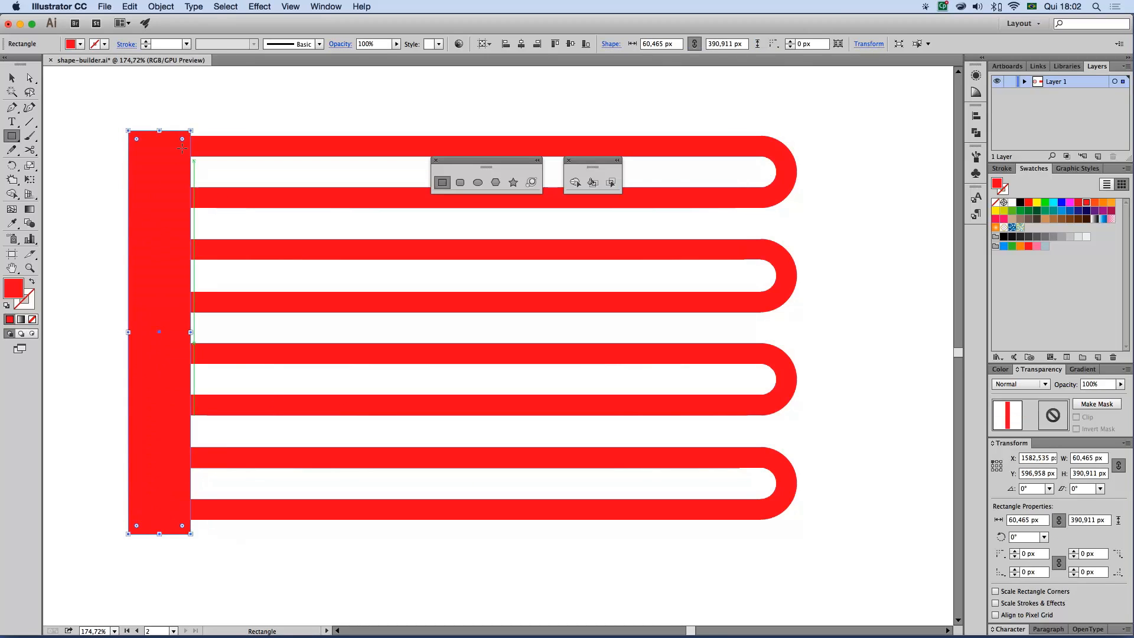
click(12, 77)
drag(160, 131, 181, 435)
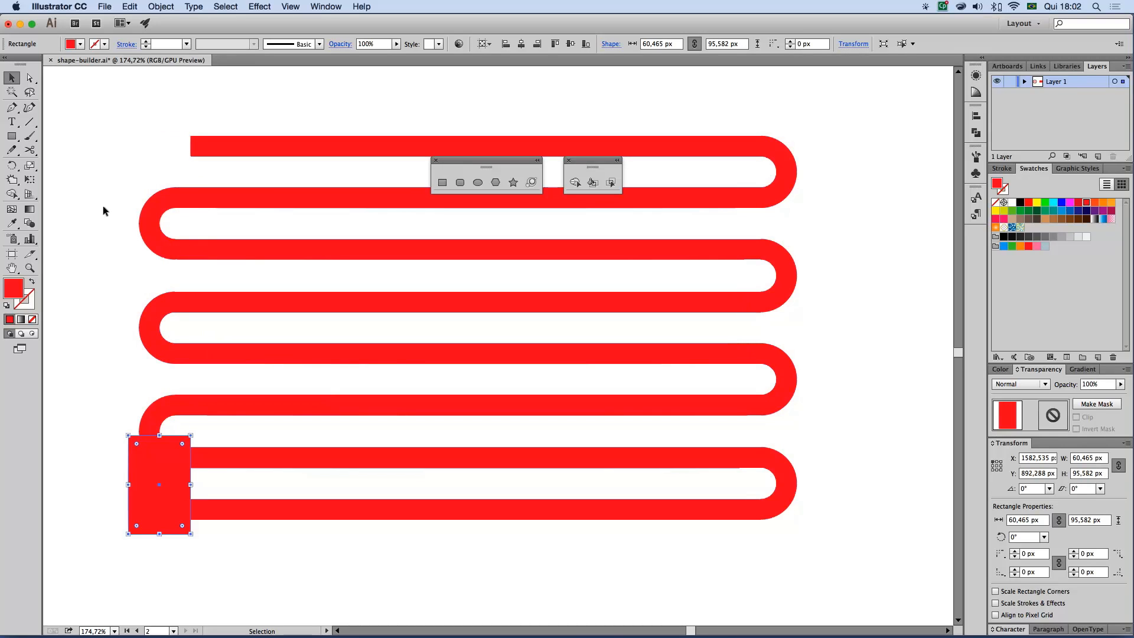
Remove the rectangle and the seventh bar's left end with the Shape Builder, leaving nothing selected
shift+click(787, 494)
click(575, 182)
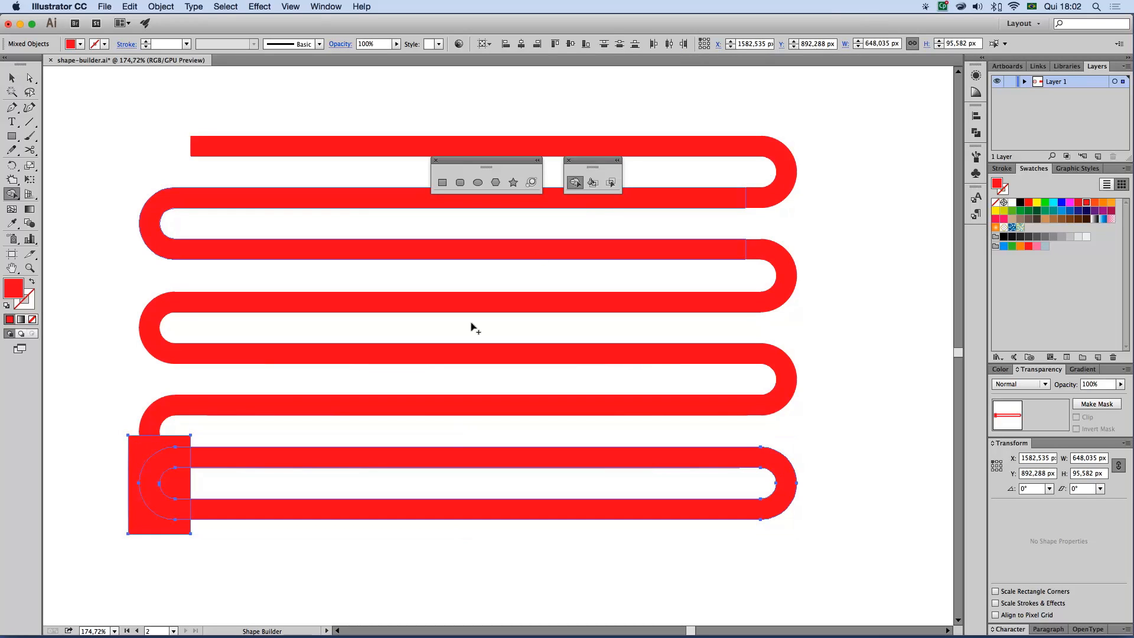
alt+click(181, 488)
alt+click(133, 499)
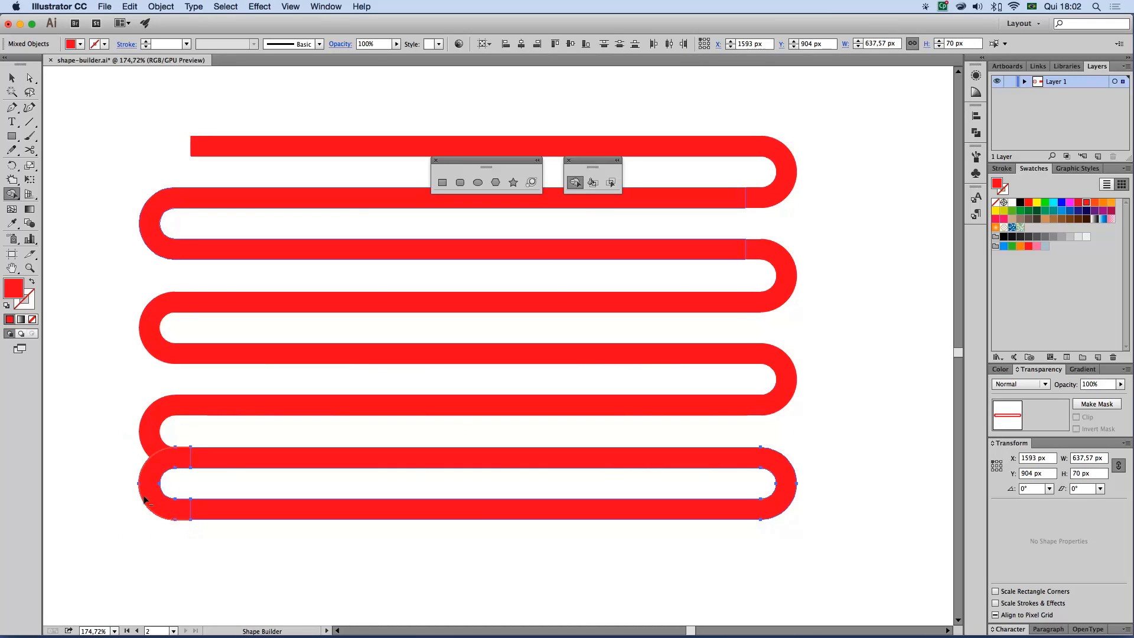
alt+click(146, 498)
click(11, 78)
click(232, 92)
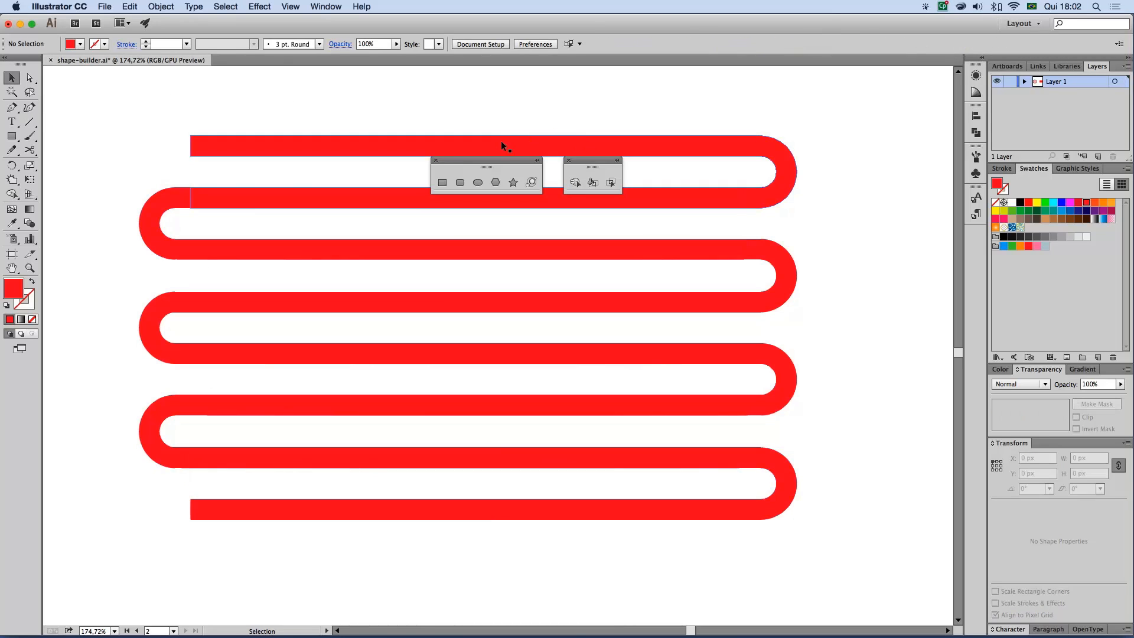
Close the floating shape tools and move the floating Shape Builder tools clear of the red artwork
click(433, 160)
drag(607, 160, 893, 101)
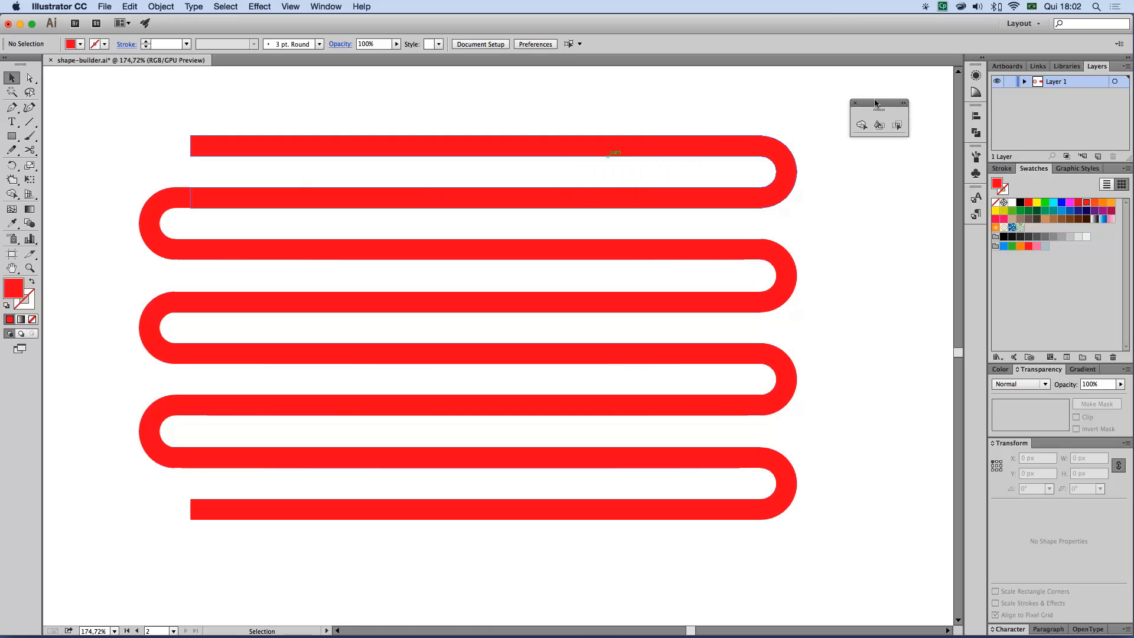
alt+super+click(404, 348)
alt+super+click(566, 350)
alt+super+click(565, 350)
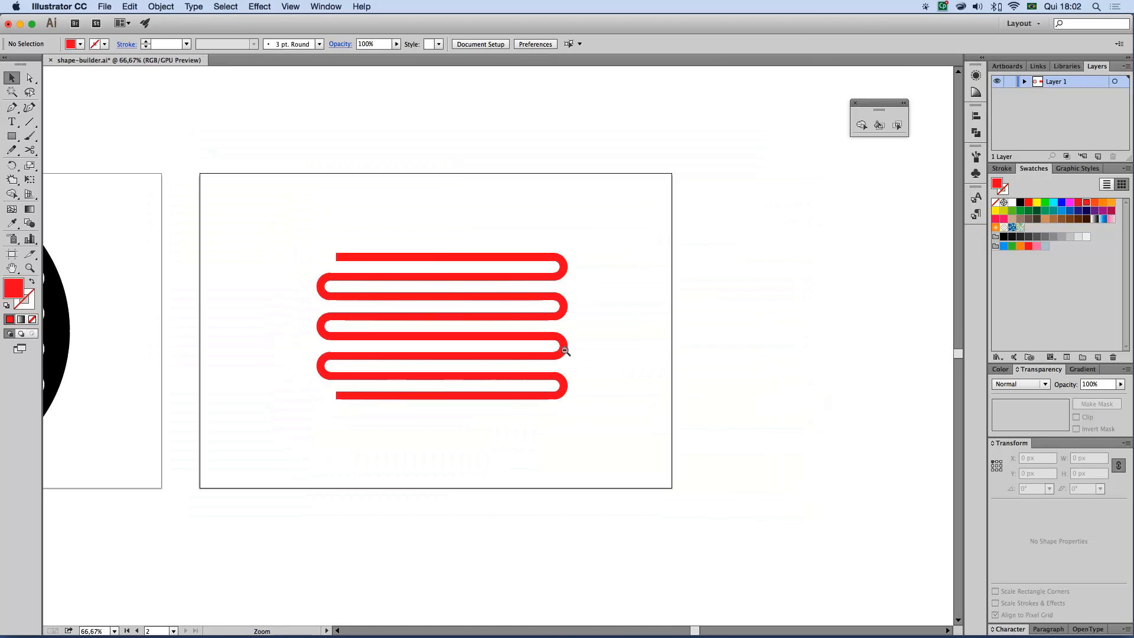
Select all the trimmed red bars and merge them into one continuous winding line with the Shape Builder
click(435, 260)
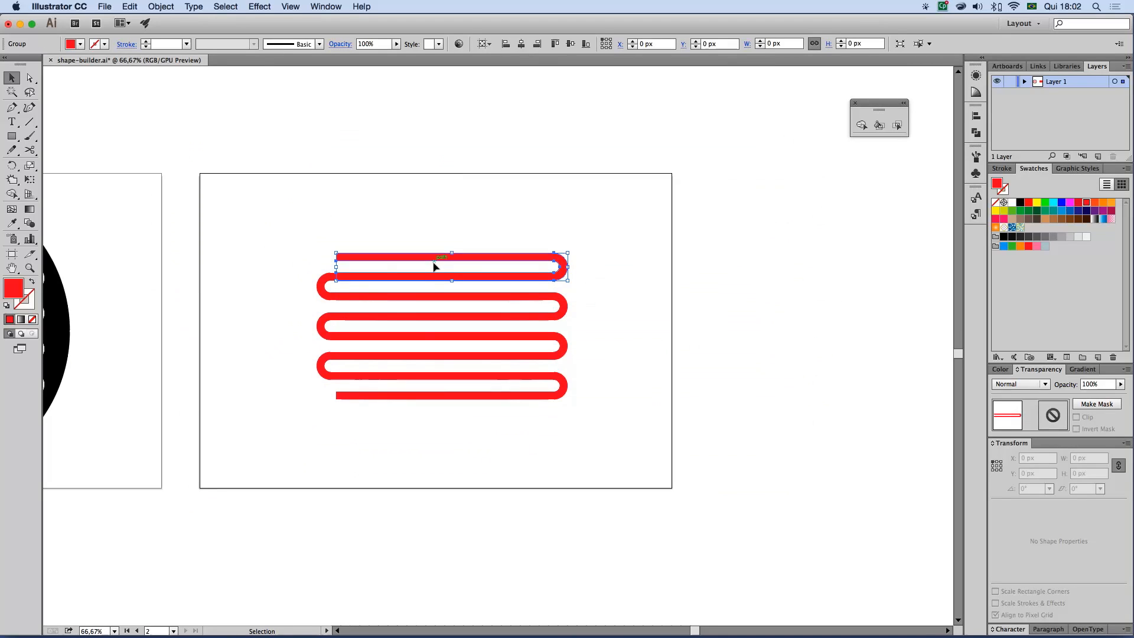
click(326, 284)
drag(269, 210, 657, 479)
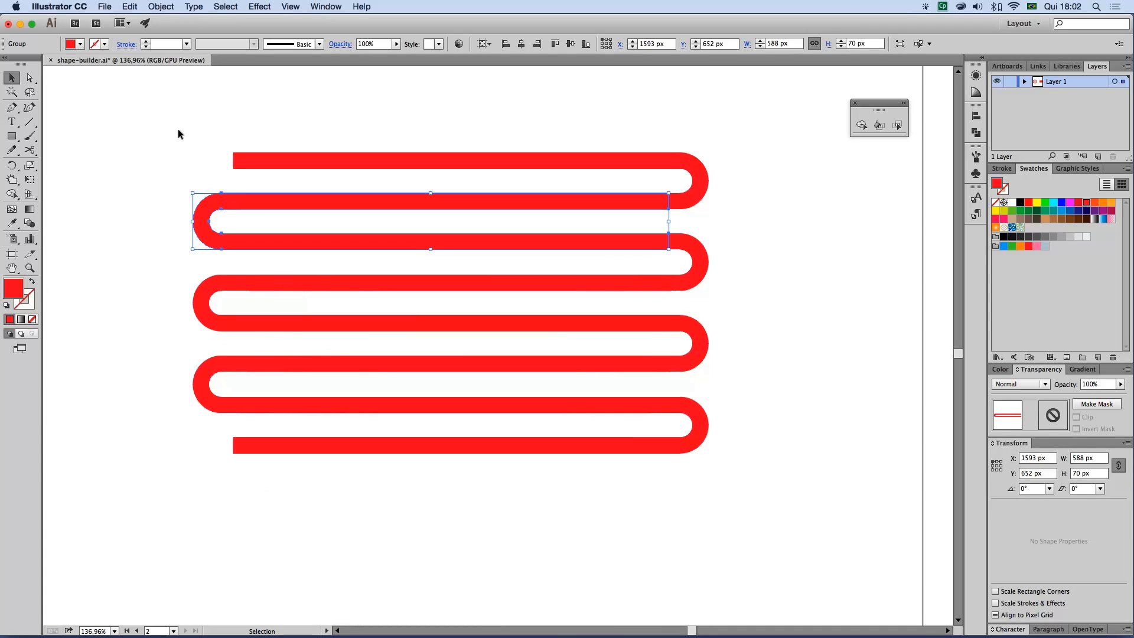
drag(178, 129, 721, 469)
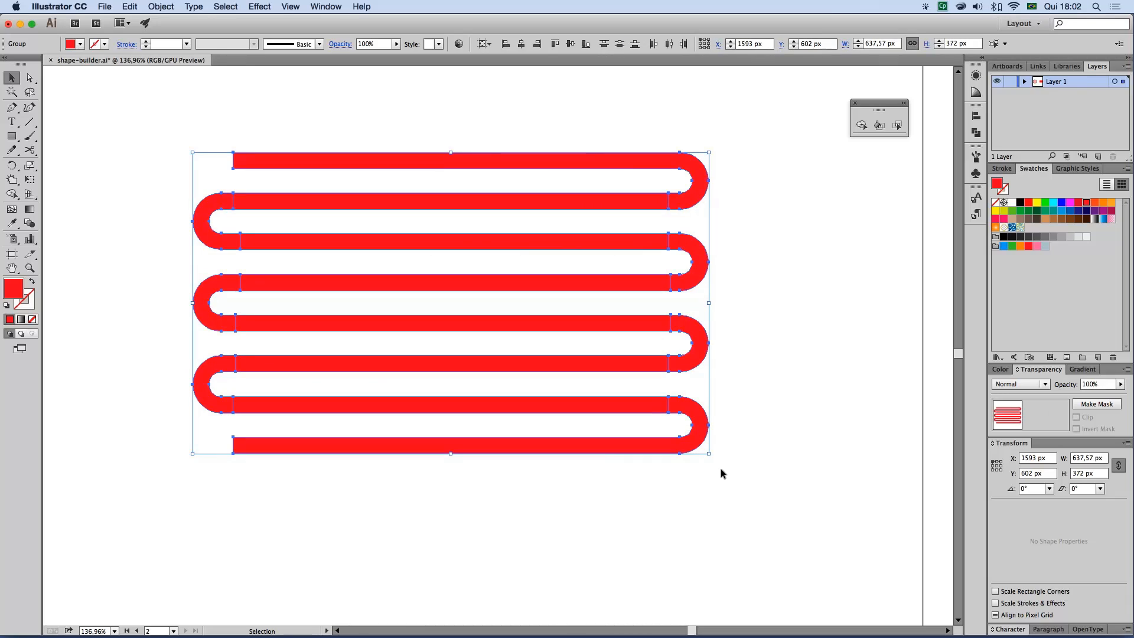
click(861, 125)
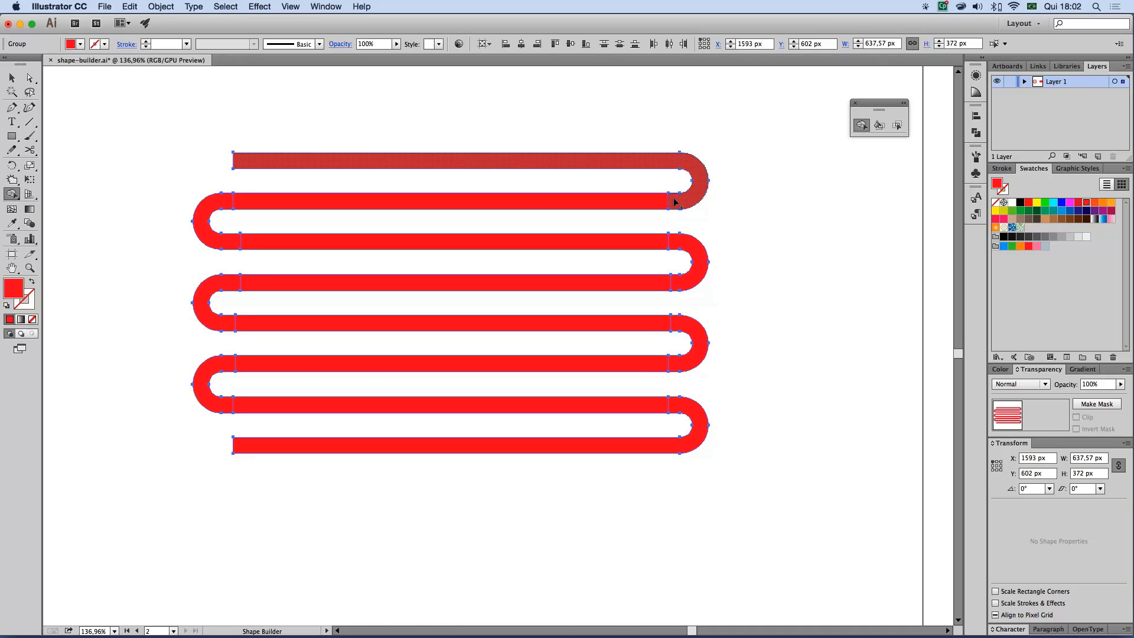
mouse_move(675, 202)
mouse_down()
mouse_move(220, 203)
mouse_move(226, 240)
mouse_move(262, 244)
mouse_move(672, 240)
mouse_move(689, 253)
mouse_move(686, 281)
mouse_move(644, 285)
mouse_up()
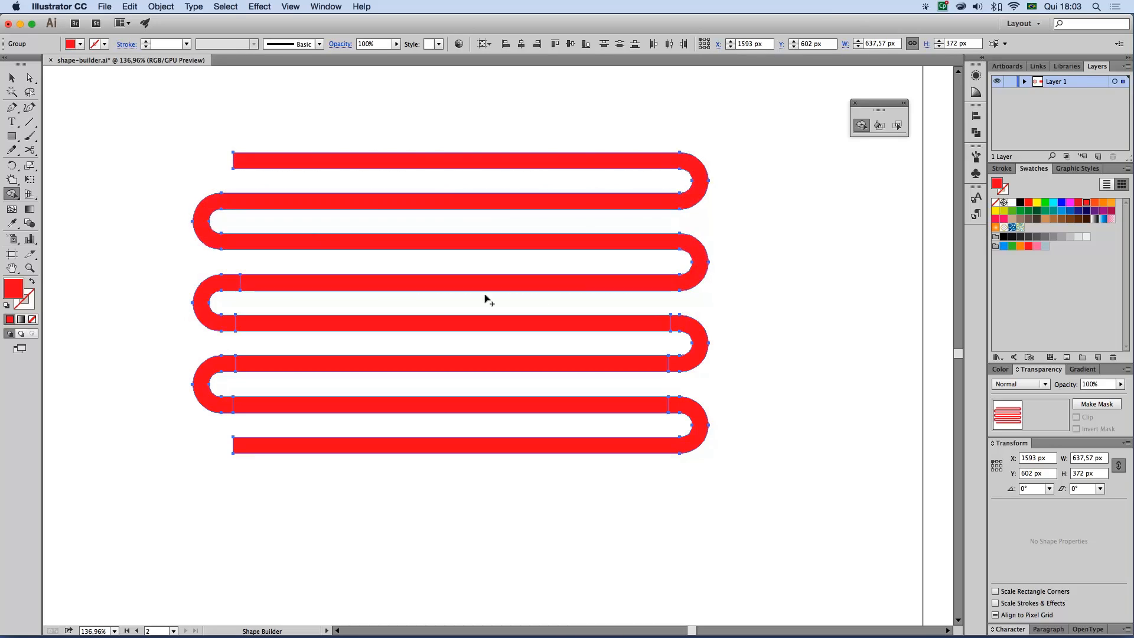
mouse_move(253, 286)
mouse_down()
mouse_move(233, 287)
mouse_move(260, 288)
mouse_up()
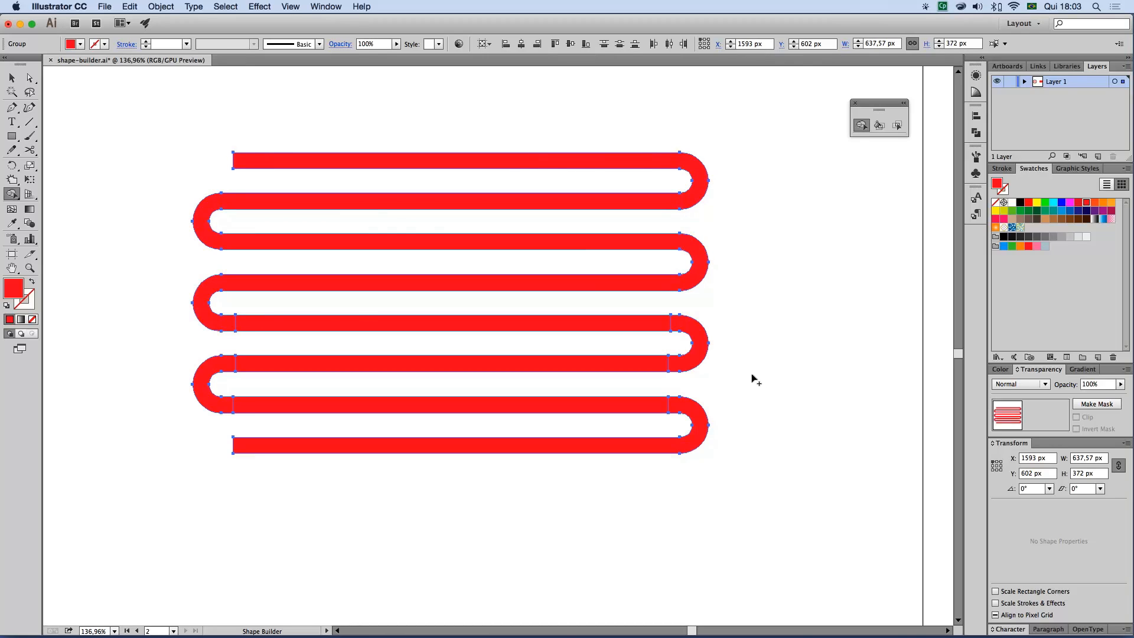
mouse_move(251, 329)
mouse_down()
mouse_move(224, 322)
mouse_move(260, 326)
mouse_up()
drag(187, 139, 730, 474)
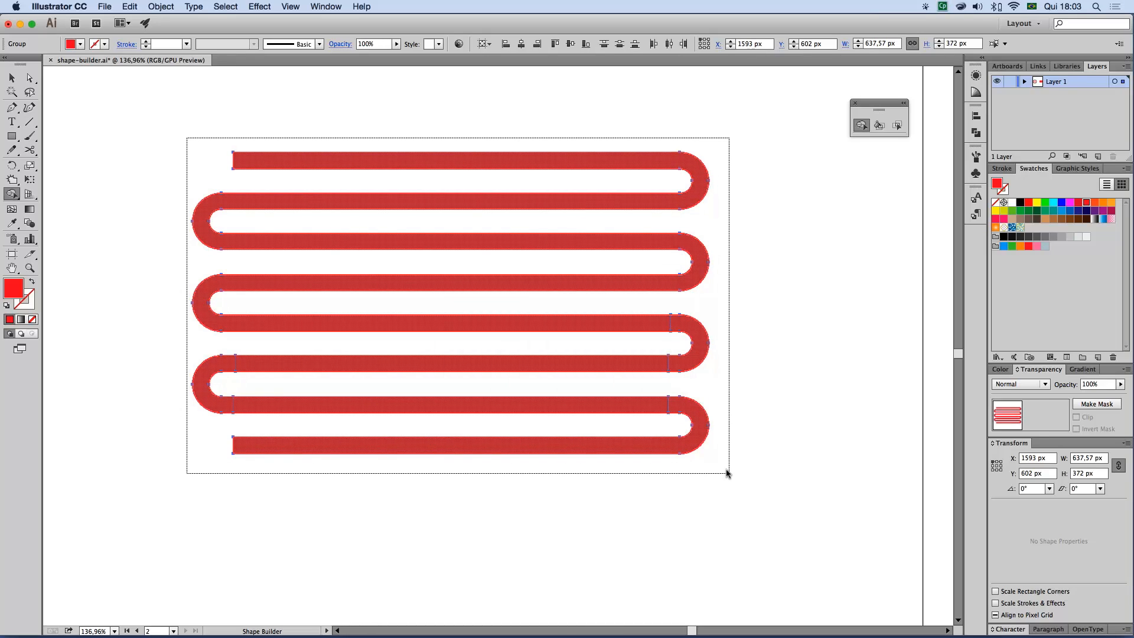
drag(727, 472, 726, 473)
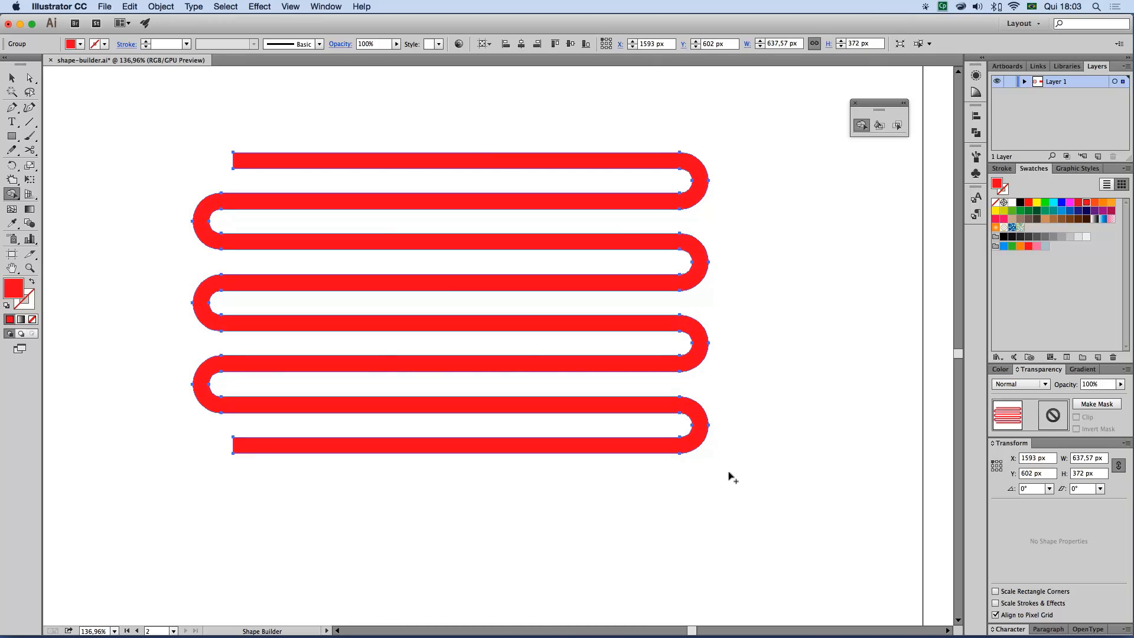
click(12, 78)
click(520, 311)
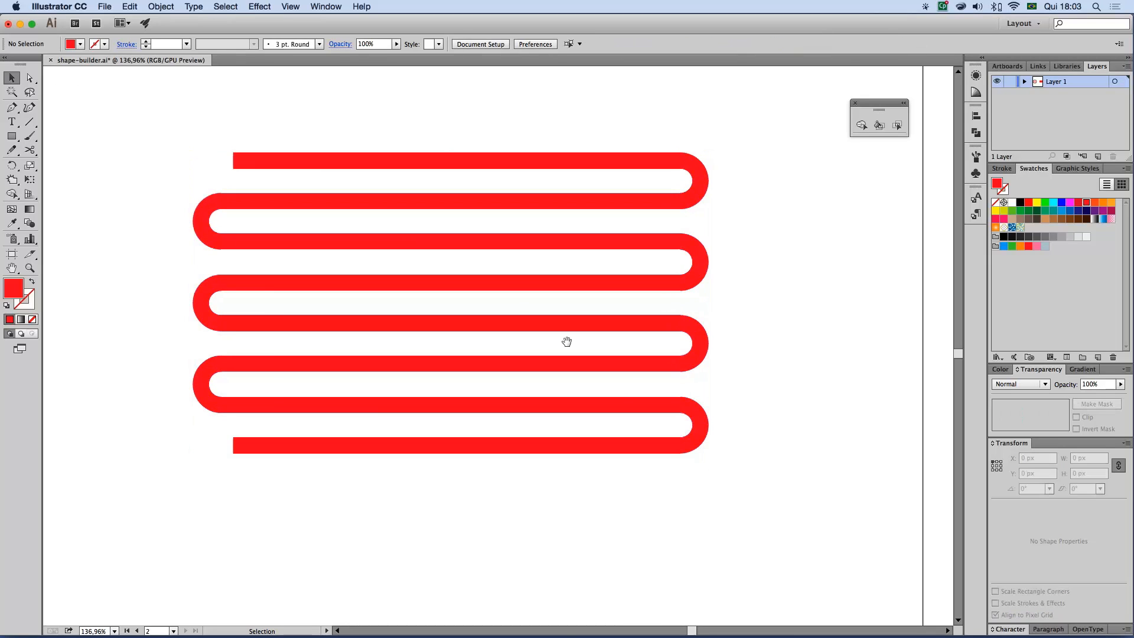
Copy the merged red line and paste the copy in front of it
alt+super+click(516, 330)
alt+super+click(501, 329)
alt+super+click(458, 329)
drag(457, 325, 575, 322)
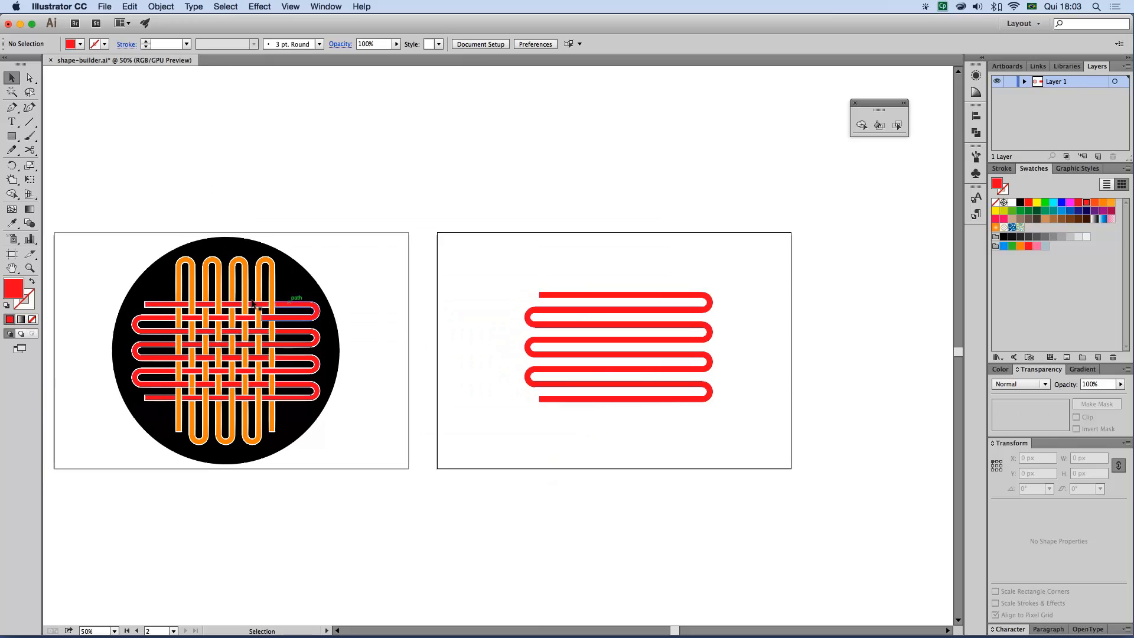
click(695, 315)
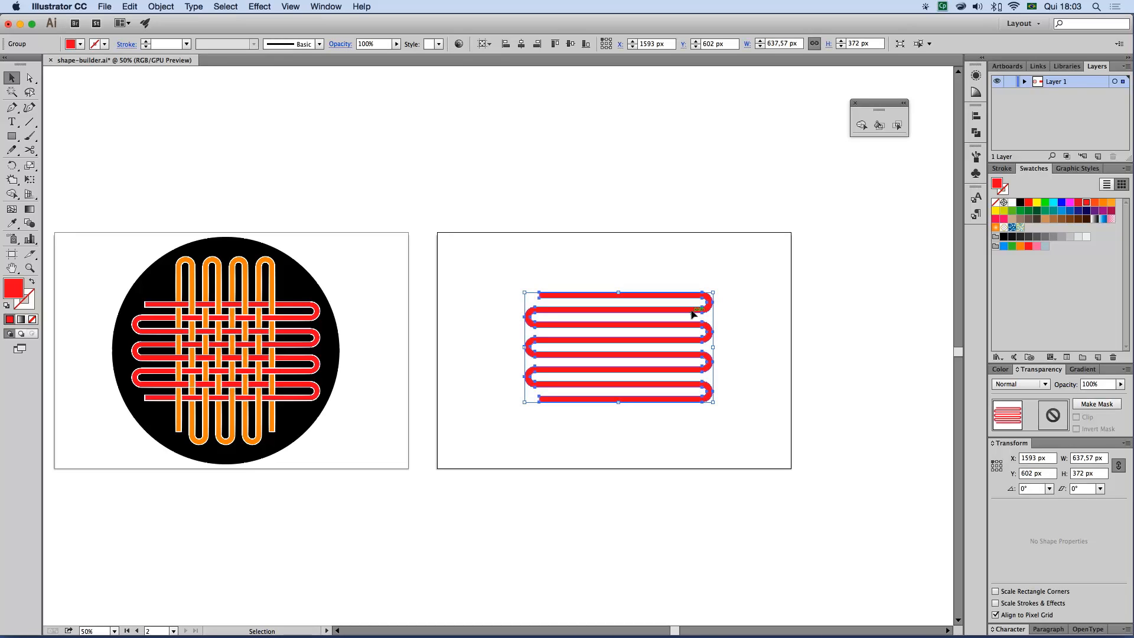
click(129, 7)
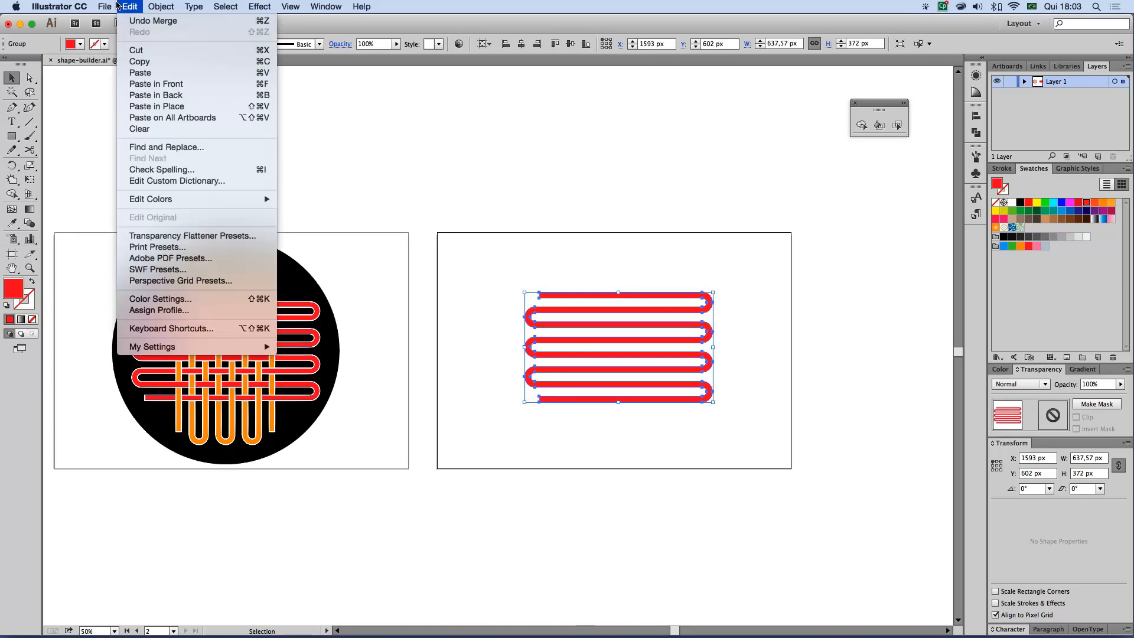
click(148, 60)
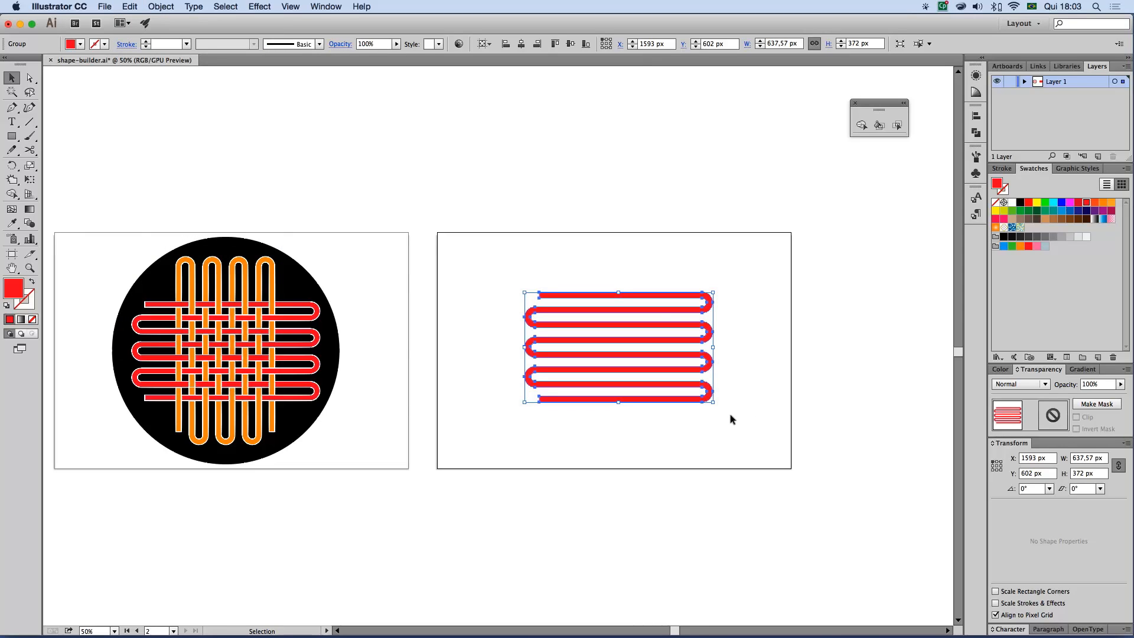
click(127, 6)
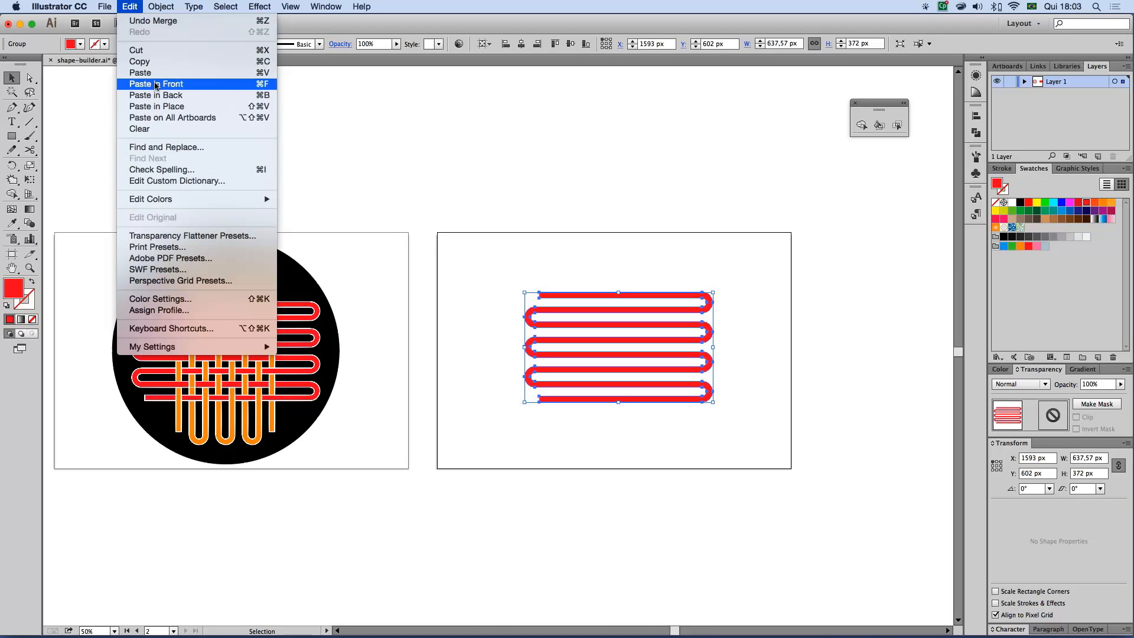
click(157, 84)
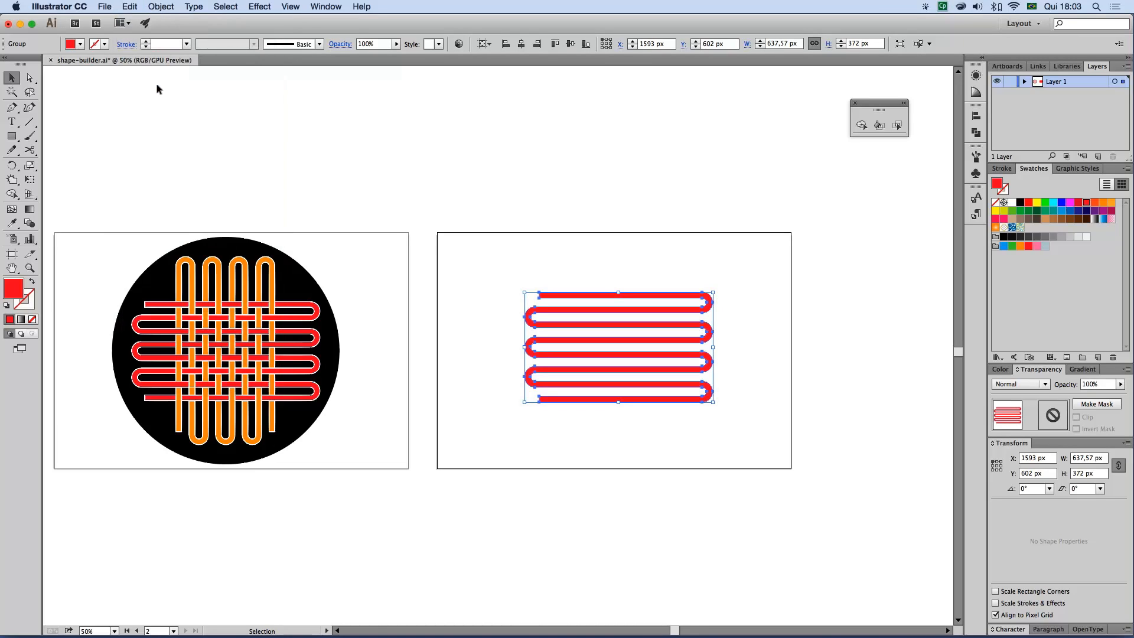
Fill the pasted copy of the winding line with orange
click(79, 44)
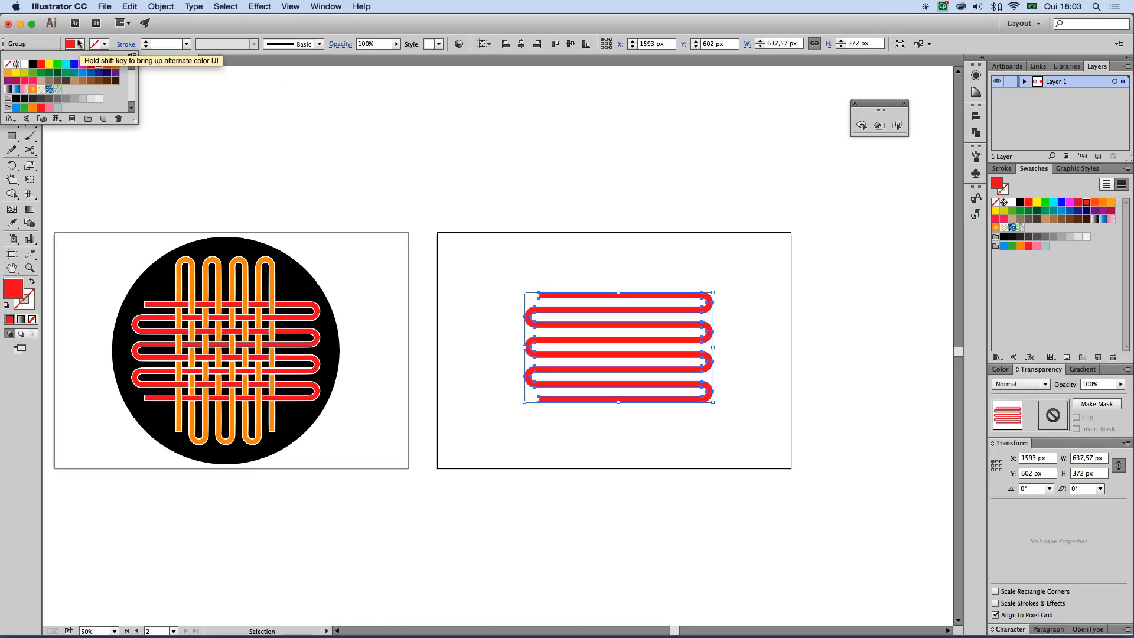
click(117, 65)
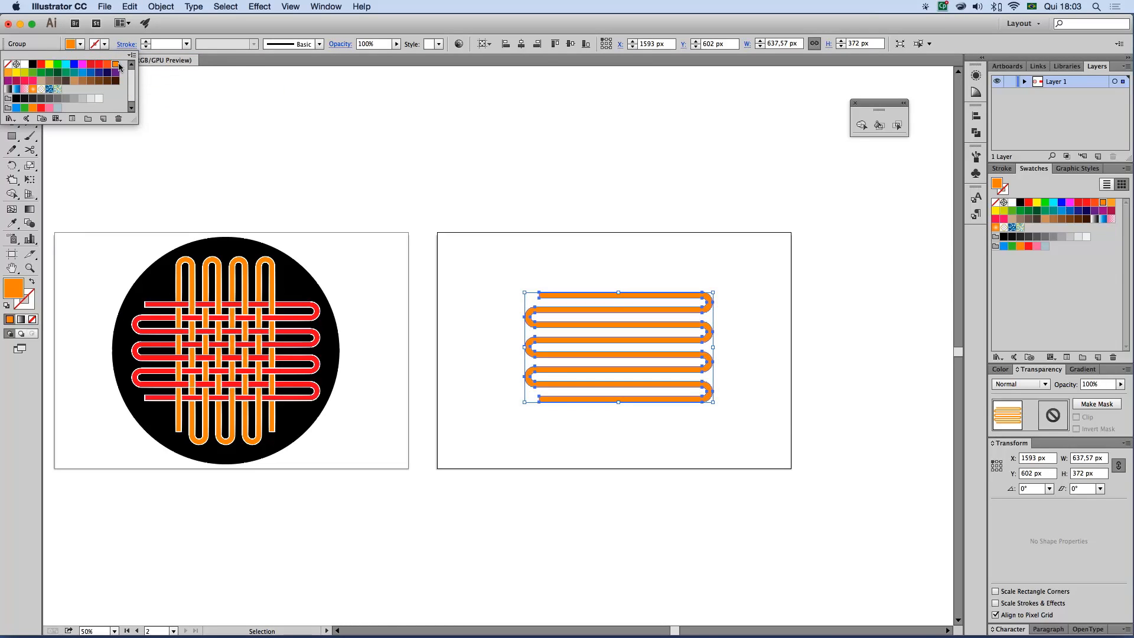
click(738, 404)
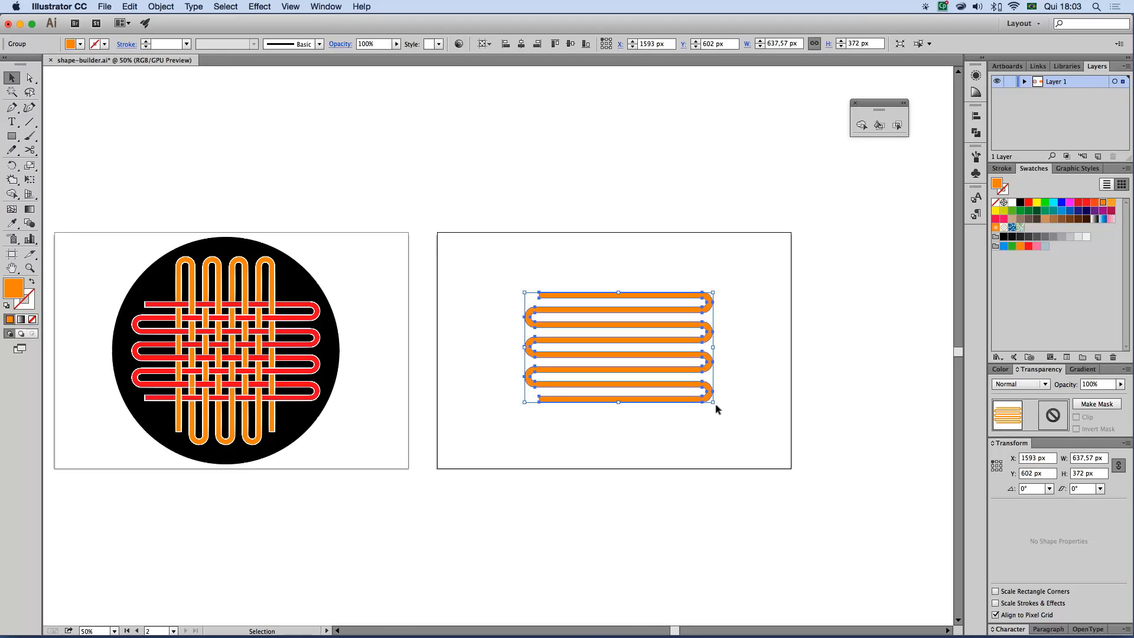
Rotate the orange line 90° counterclockwise about its centre so it crosses the red line vertically
drag(712, 402, 685, 275)
click(789, 382)
key(space)
key(super+space)
drag(111, 210, 753, 540)
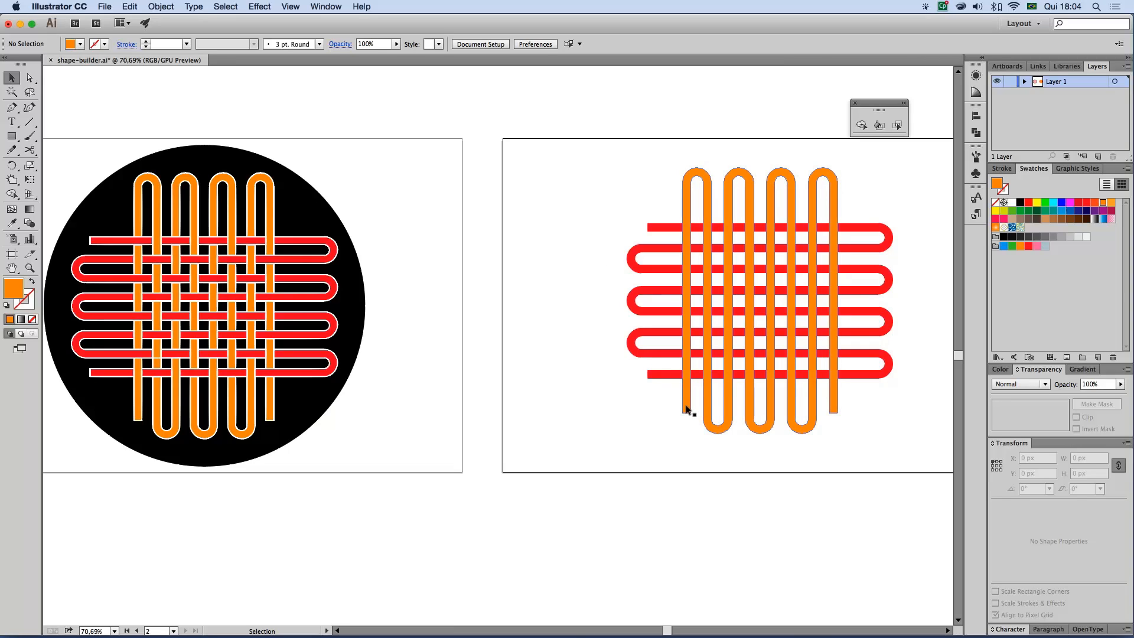
Try to merge the top red bar with its first orange crossing using the Shape Builder, undo it, and deselect both lines
drag(627, 438, 867, 340)
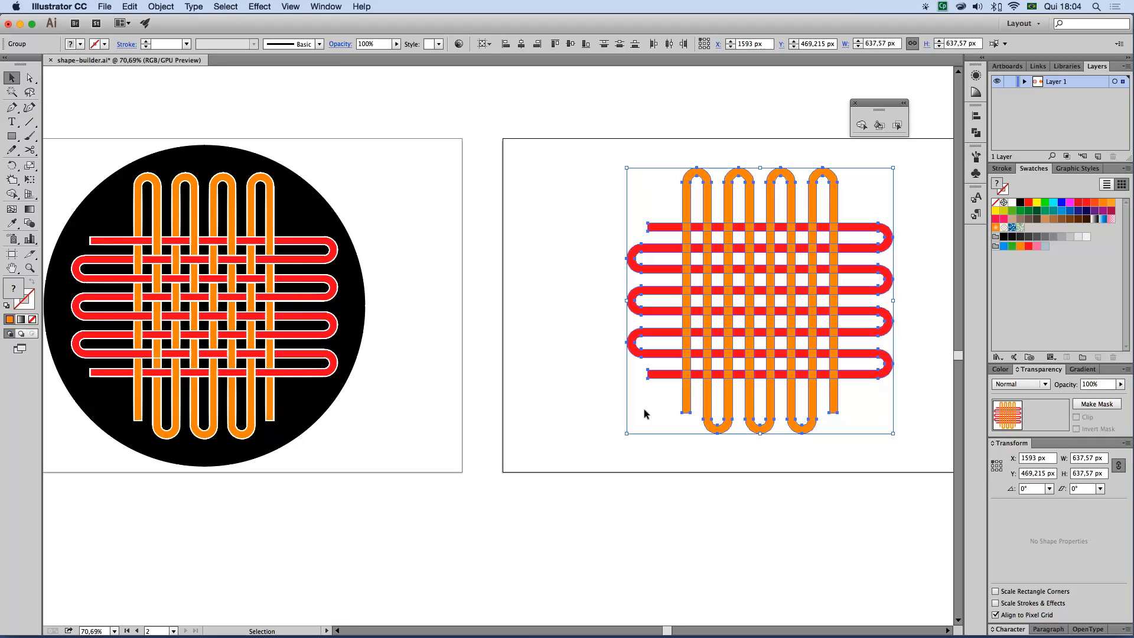
click(861, 124)
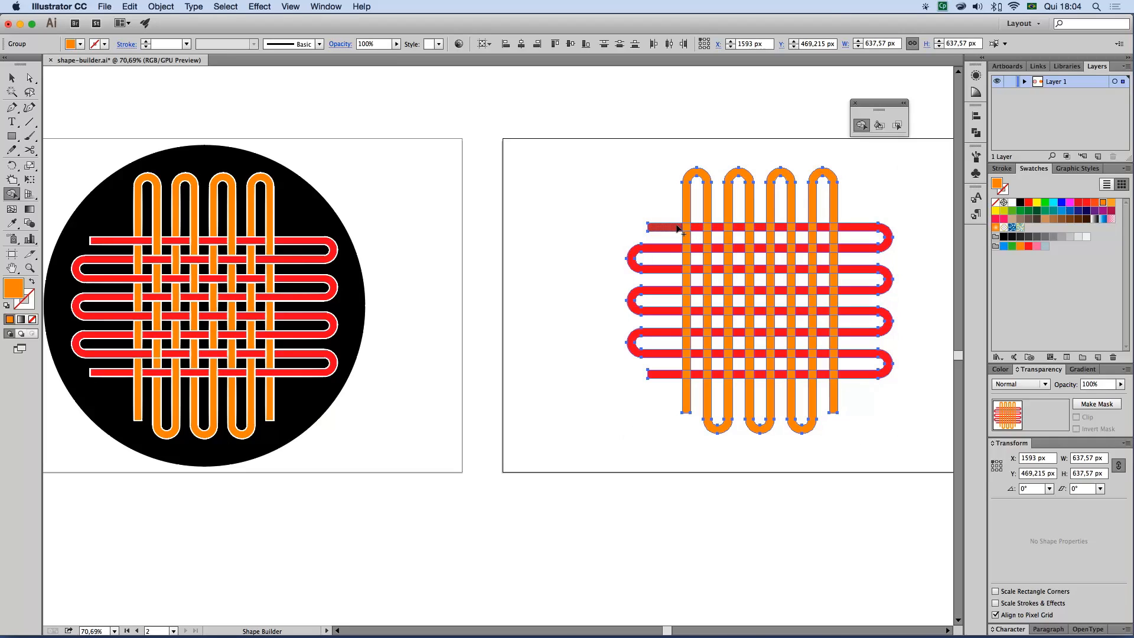
drag(696, 230, 675, 230)
key(super+z)
click(7, 78)
click(673, 133)
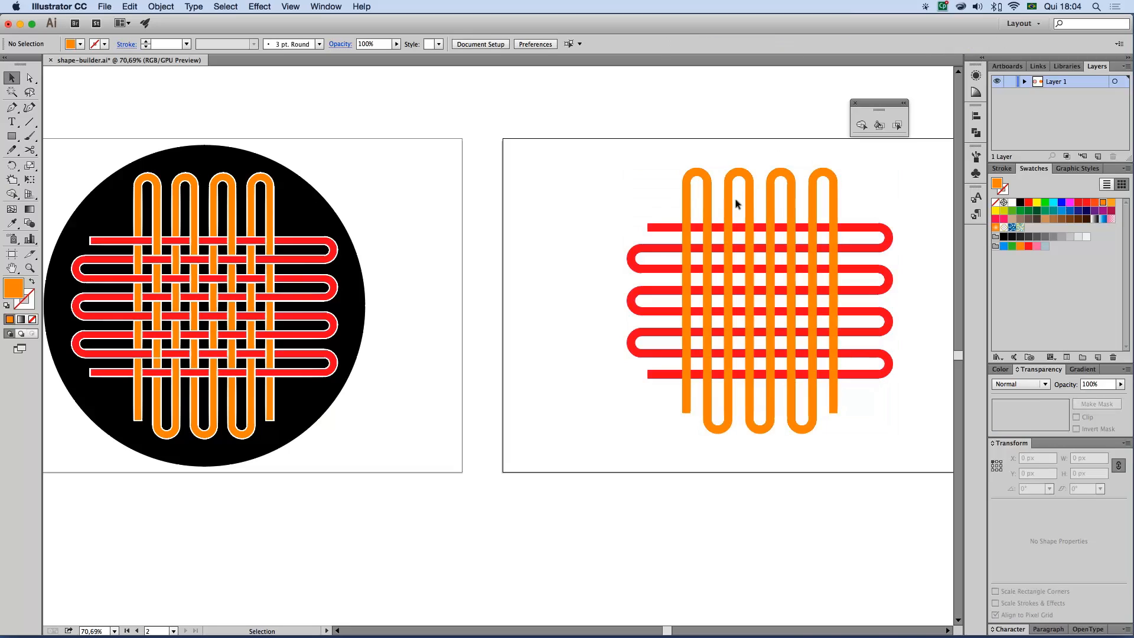
drag(643, 180, 709, 242)
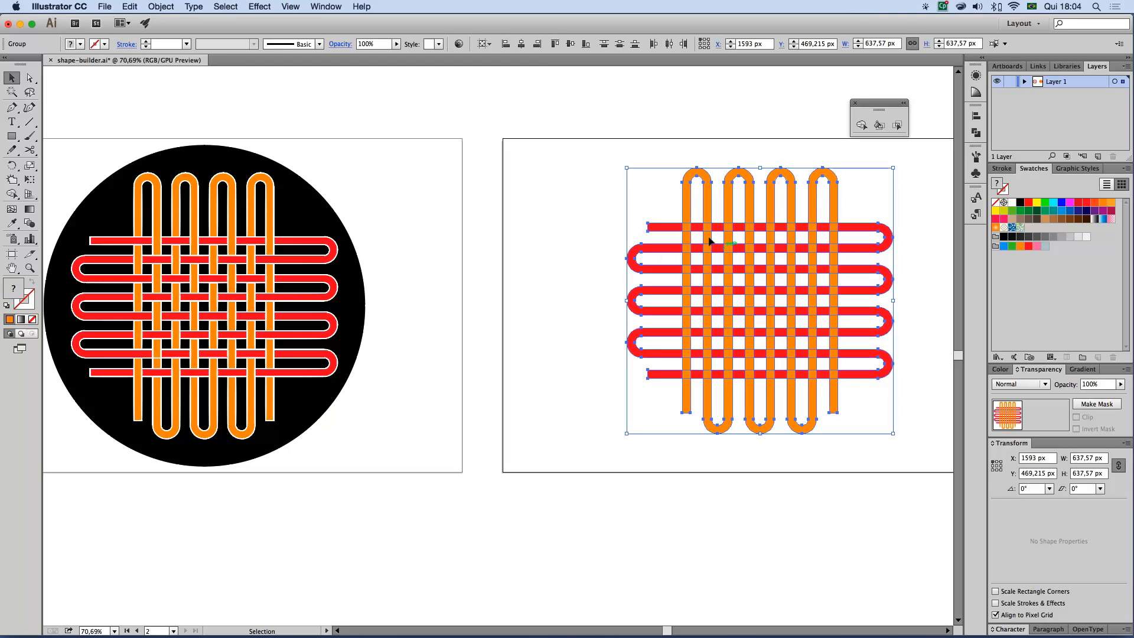
click(582, 195)
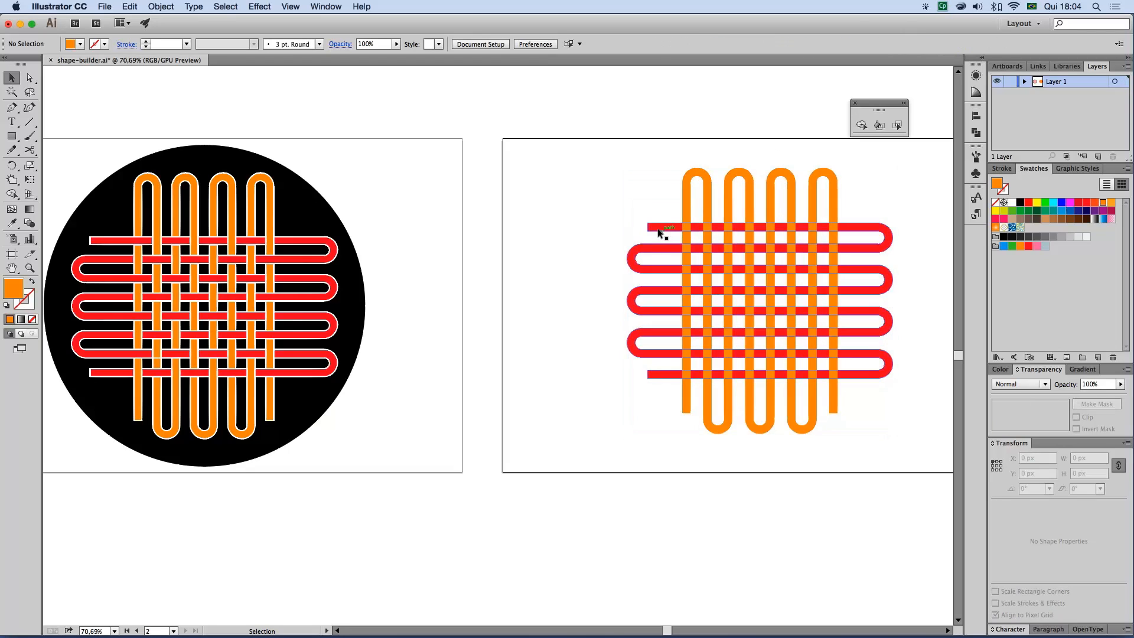
Send the orange line behind the red line and deselect it
click(685, 206)
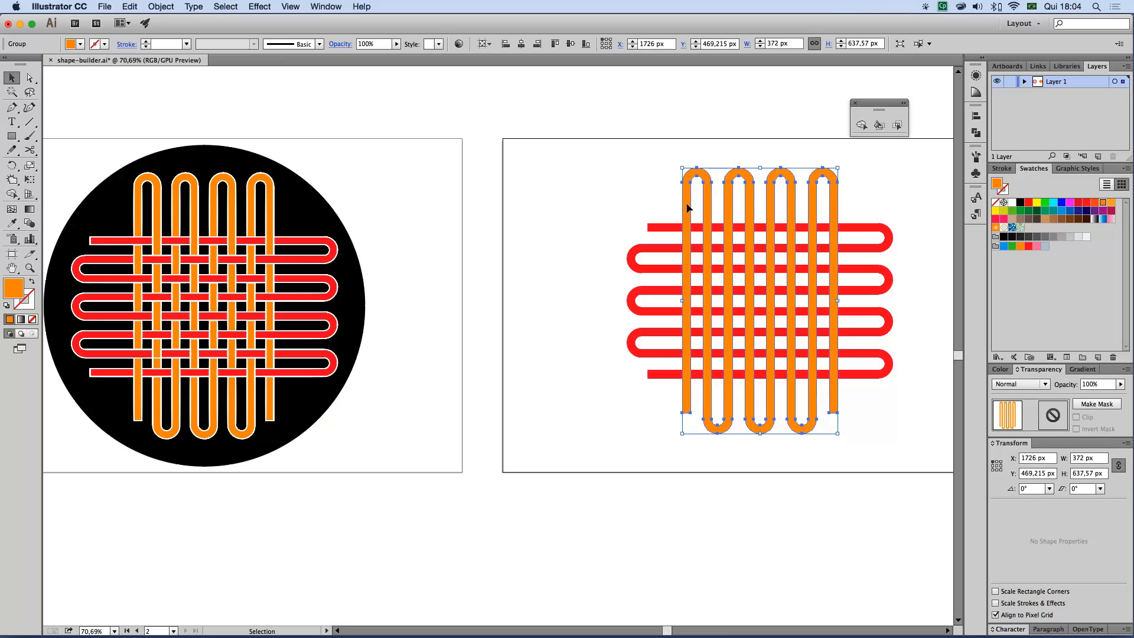
right_click(685, 206)
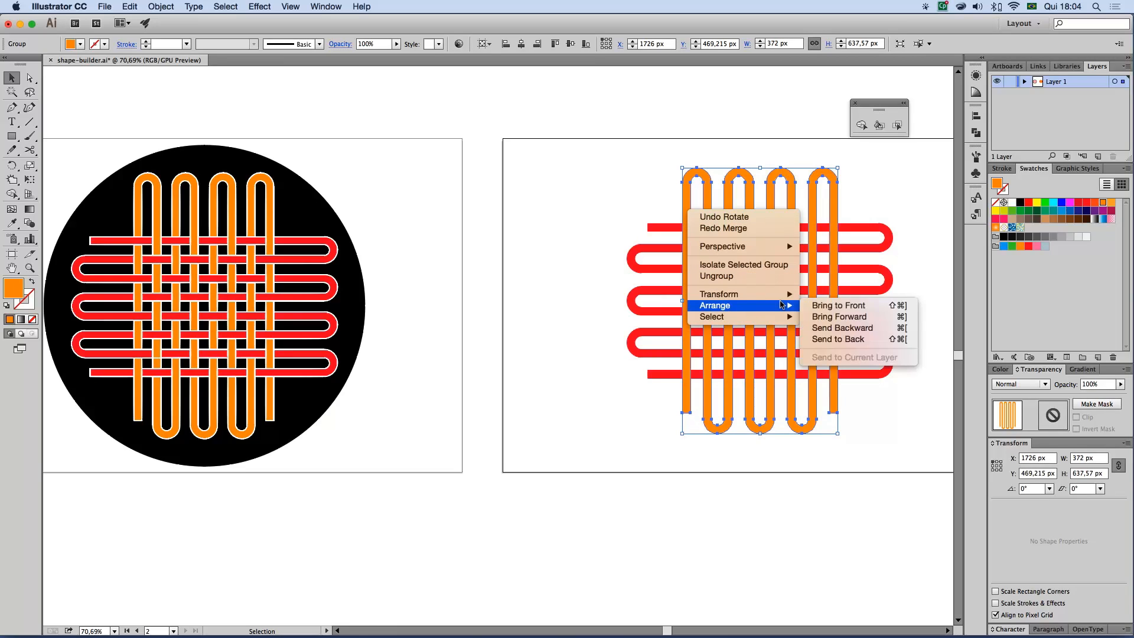
click(838, 339)
click(591, 189)
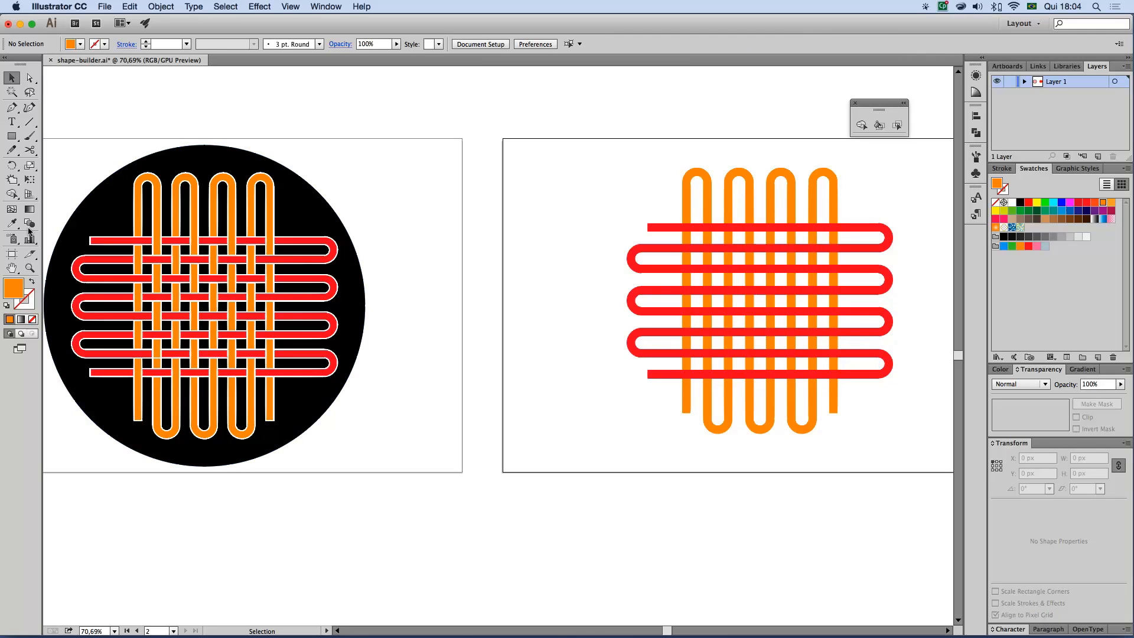
Select both lines and use the Shape Builder to merge the leftmost orange strand over the bottom red bar
click(862, 125)
drag(608, 177, 887, 407)
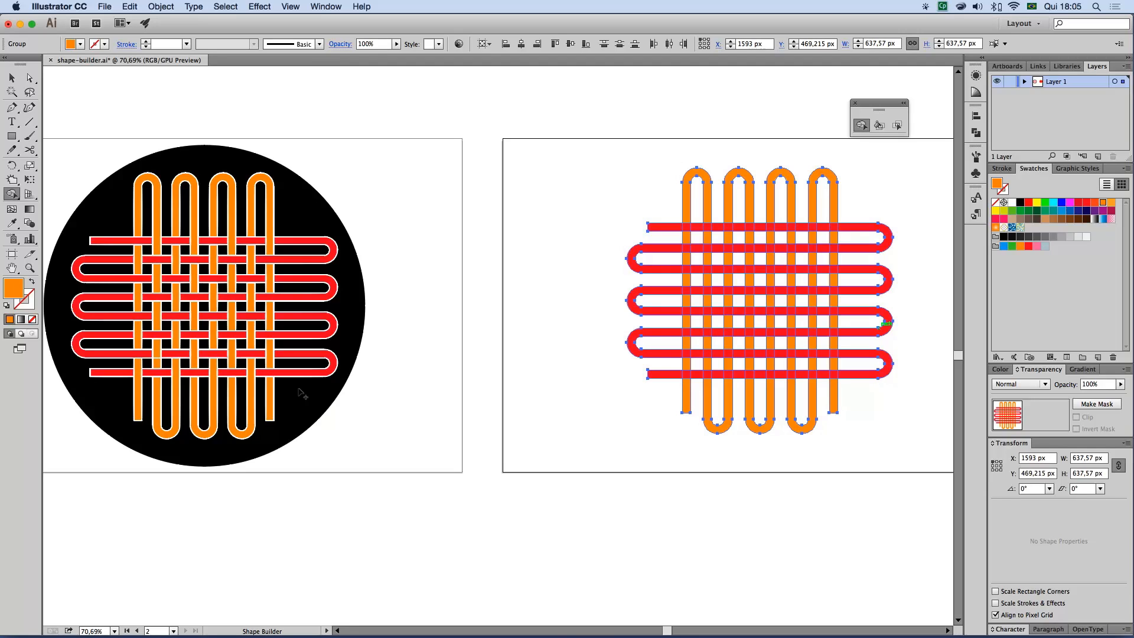
key(z)
drag(616, 143, 921, 449)
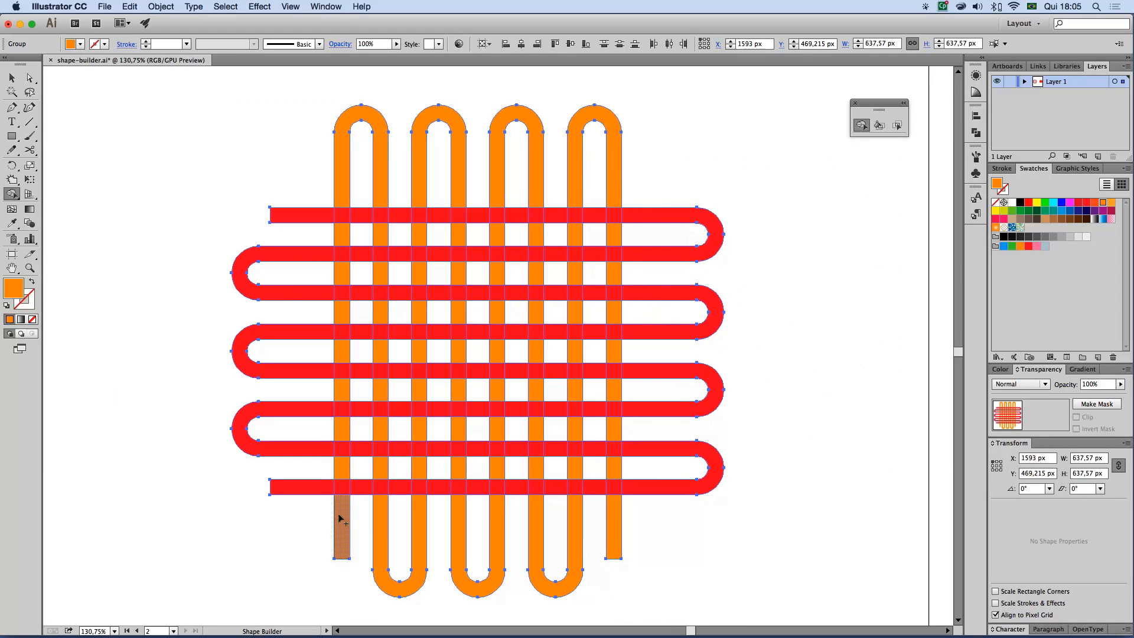
drag(341, 504, 342, 470)
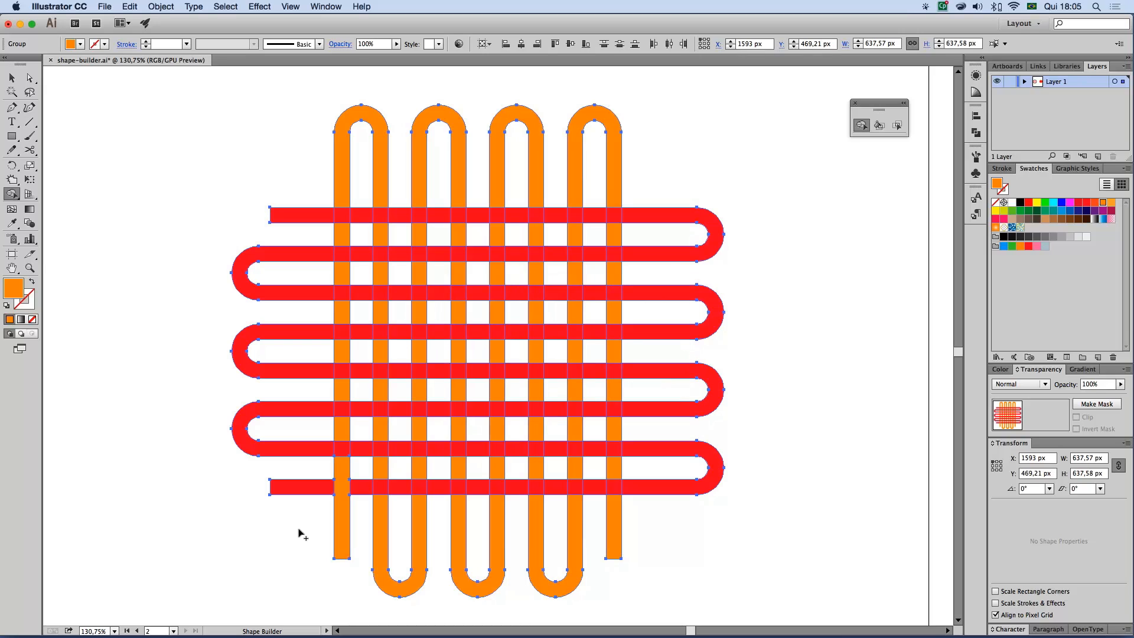
Merge the leftmost orange strand over the second, fourth and sixth red bars from the top with the Shape Builder
alt+super+click(350, 497)
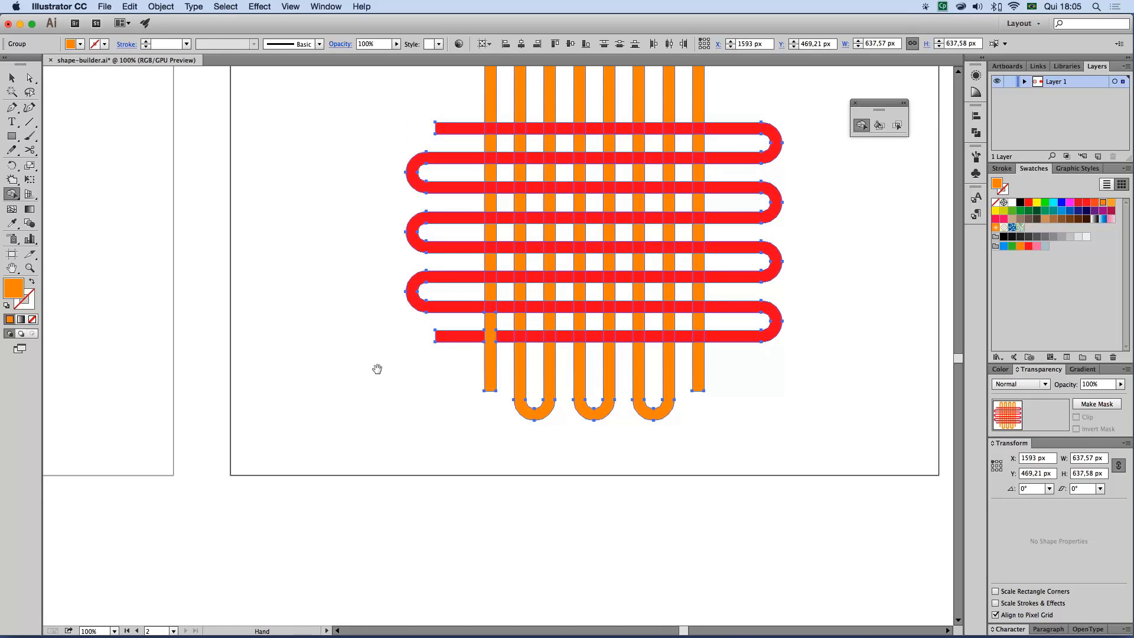
drag(379, 367, 357, 440)
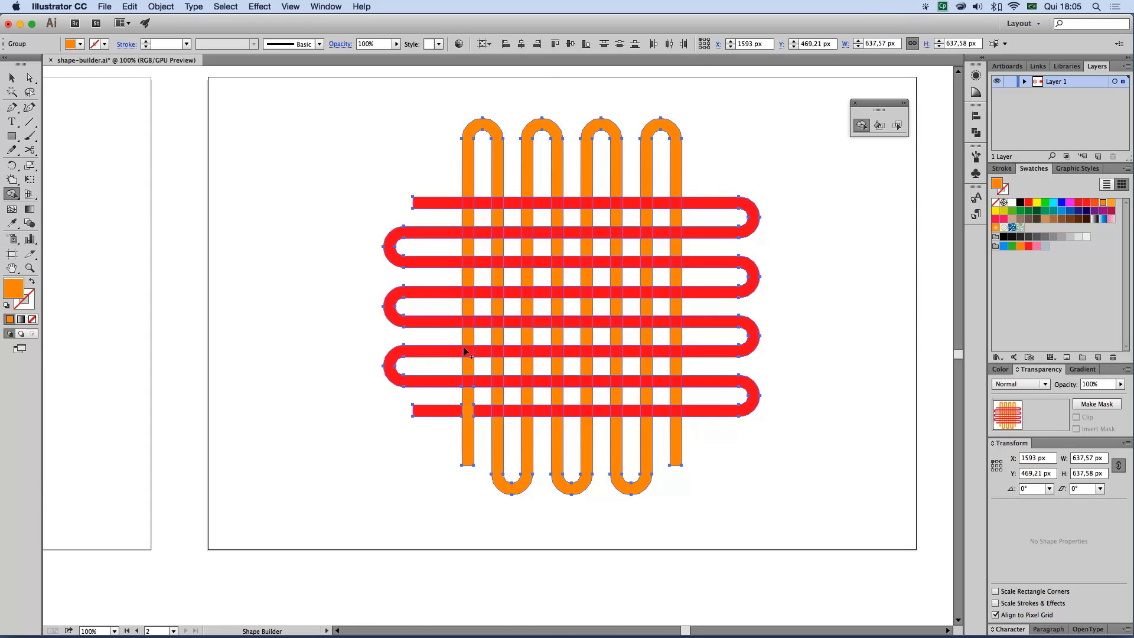
drag(467, 368, 467, 344)
key(super+space)
drag(385, 145, 800, 502)
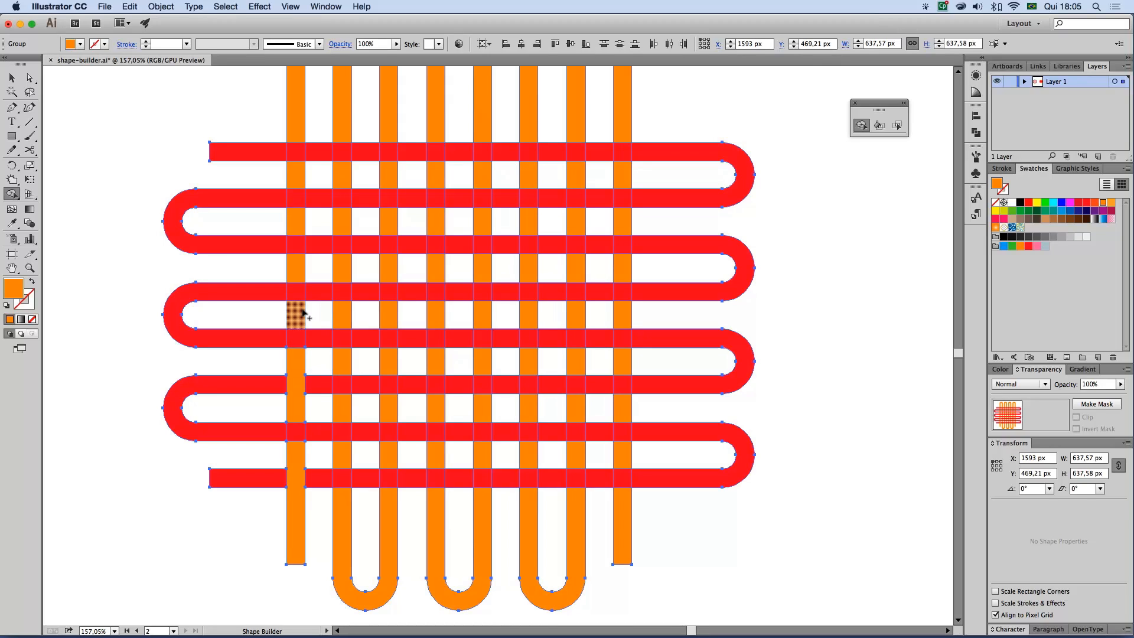
mouse_move(296, 314)
mouse_down()
mouse_move(297, 274)
mouse_move(310, 285)
mouse_up()
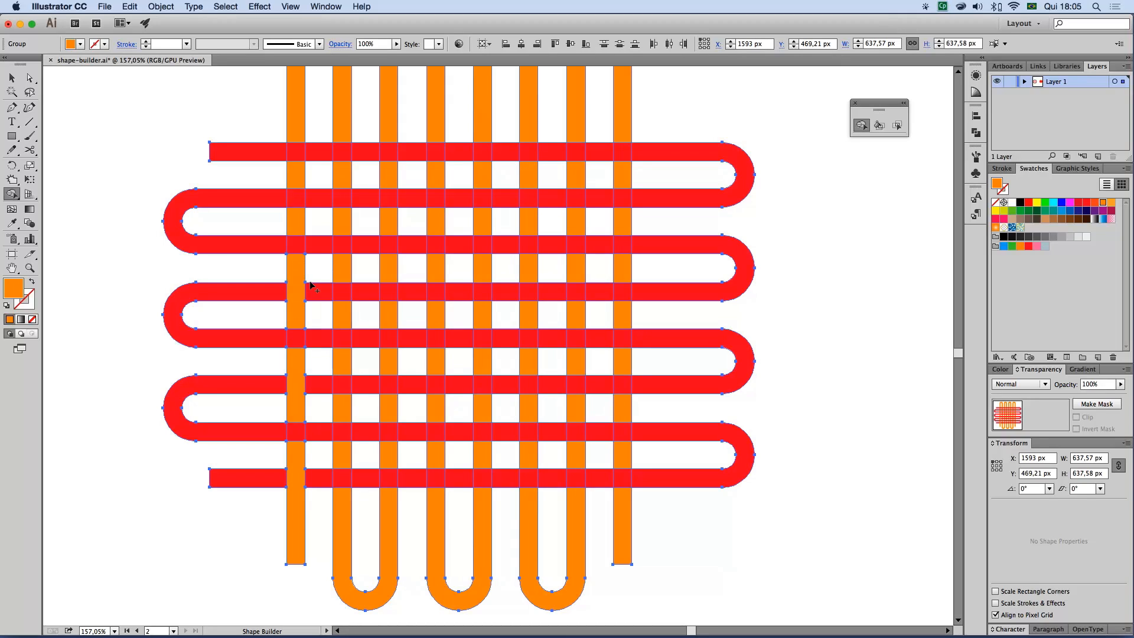
drag(304, 234, 297, 186)
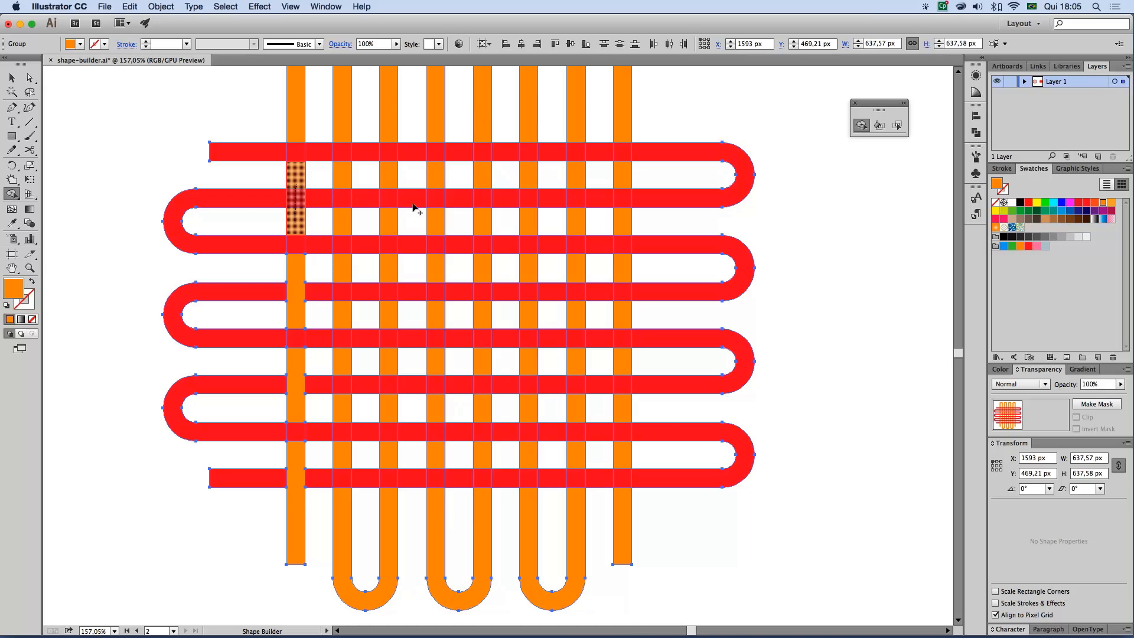
Merge the second orange strand over the odd red bars and the third strand over the even bars, counting from the top
alt+super+click(482, 268)
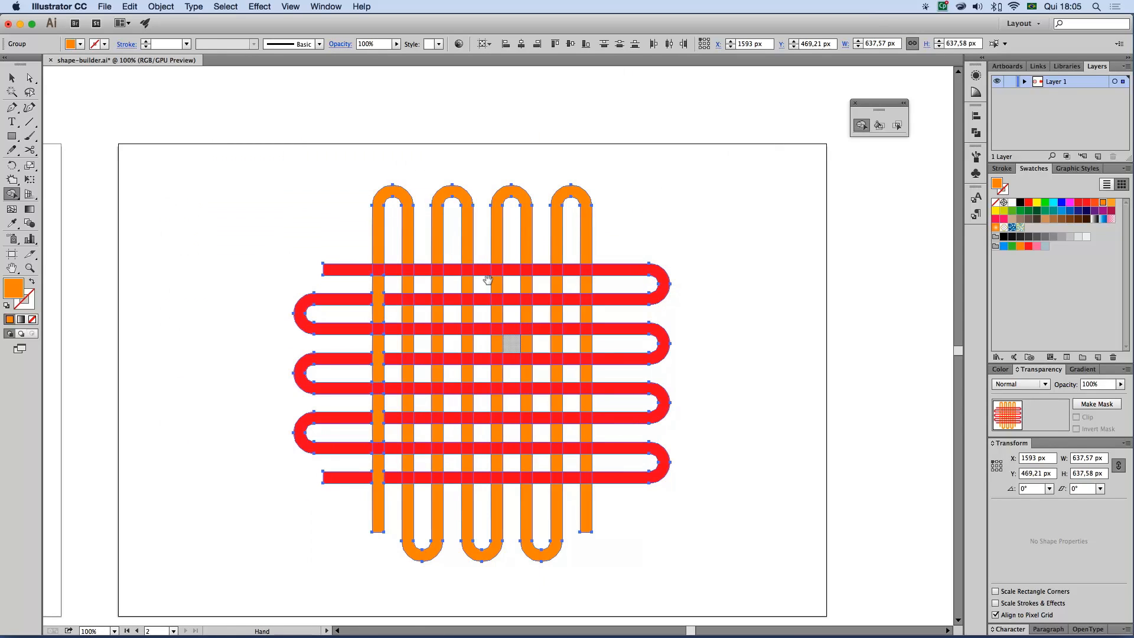
drag(273, 161, 704, 585)
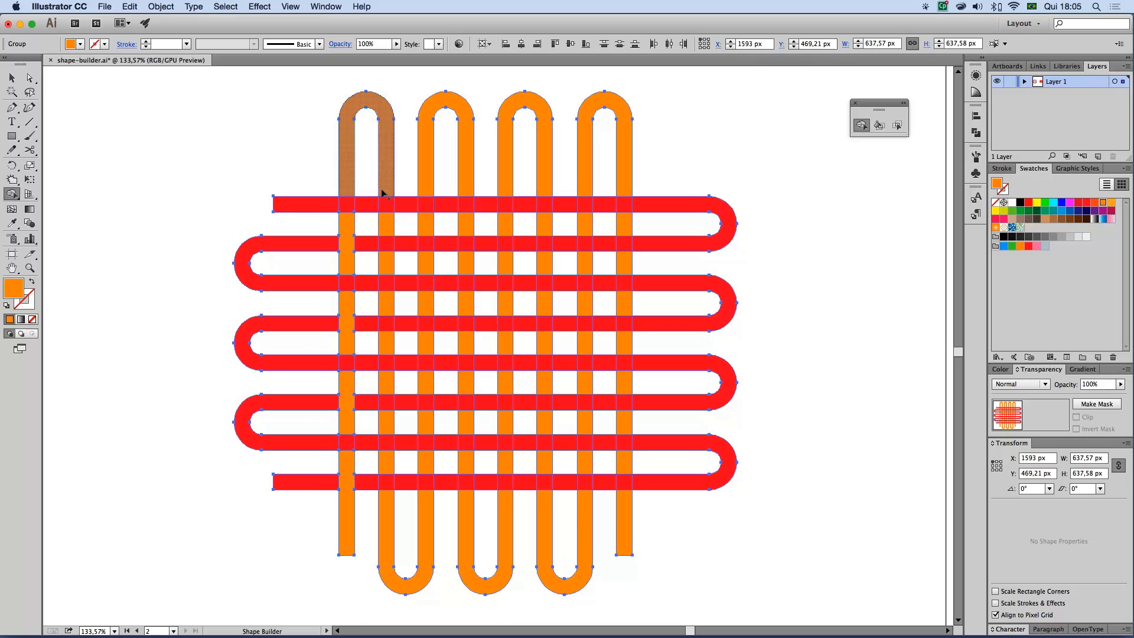
drag(387, 206, 388, 225)
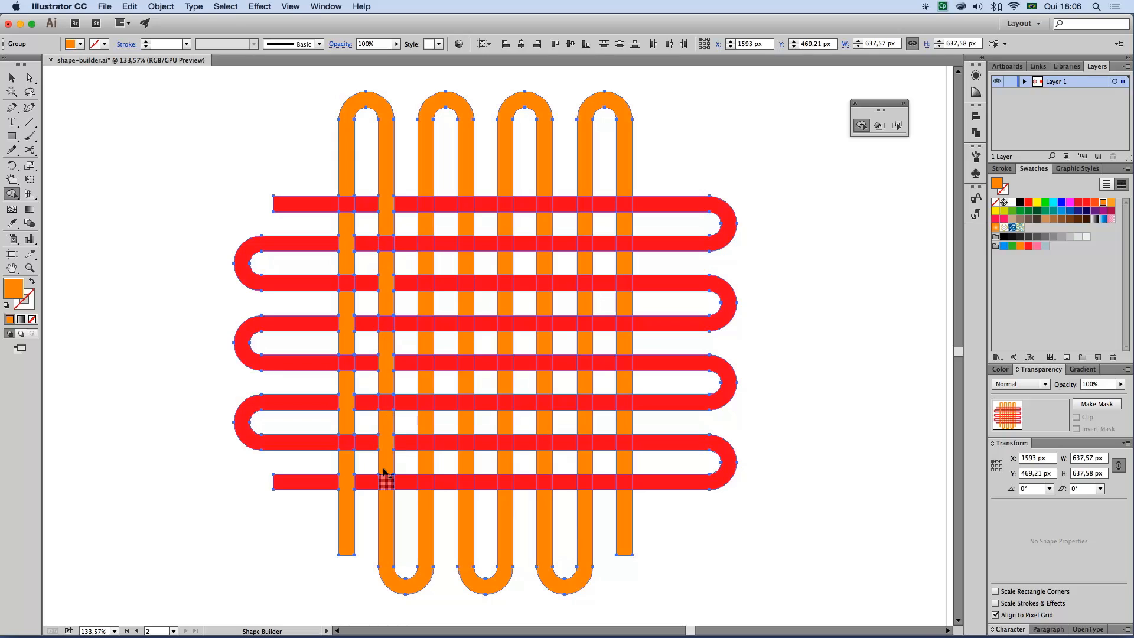
mouse_move(426, 500)
mouse_down()
mouse_move(425, 466)
mouse_move(425, 495)
mouse_move(427, 449)
mouse_move(426, 483)
mouse_up()
mouse_move(433, 421)
mouse_down()
mouse_move(425, 222)
mouse_move(425, 236)
mouse_up()
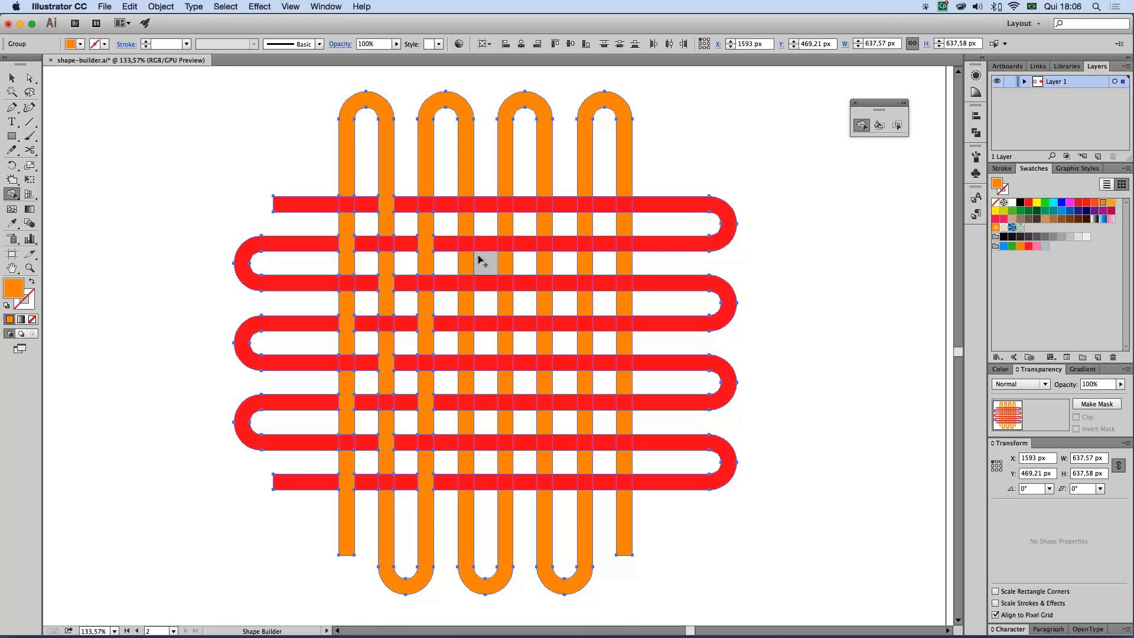
Merge the fourth and sixth orange strands over the odd red bars and the fifth strand over the even bars
drag(465, 187, 464, 221)
drag(464, 263, 464, 299)
drag(466, 352, 467, 387)
mouse_move(465, 455)
mouse_down()
mouse_move(487, 590)
mouse_move(506, 463)
mouse_move(506, 293)
mouse_up()
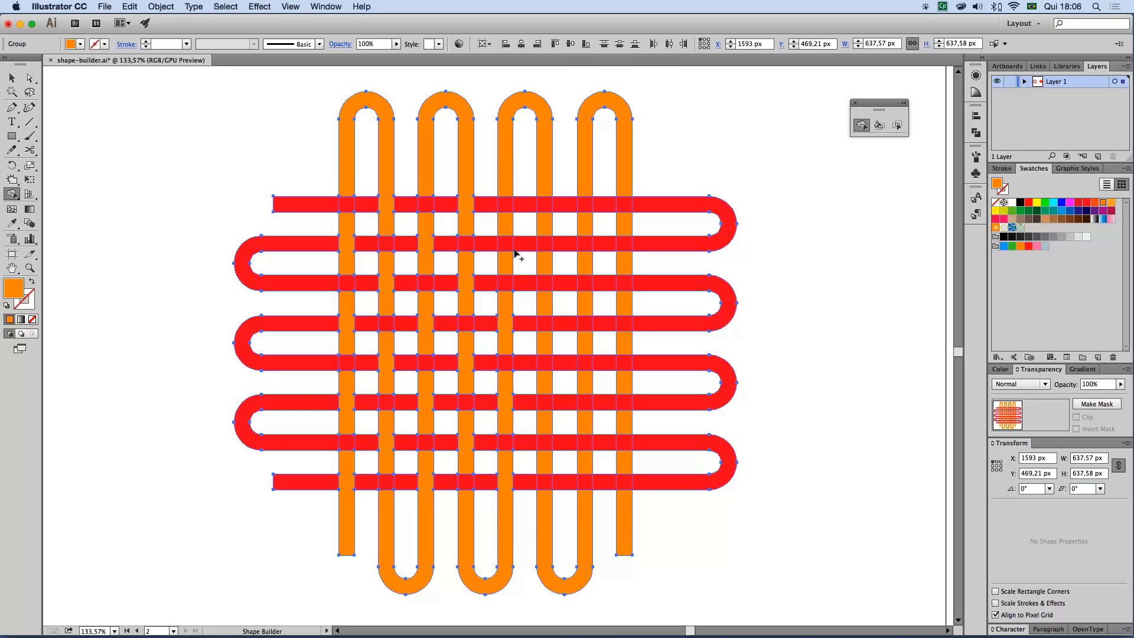
drag(504, 254, 507, 228)
drag(542, 189, 543, 229)
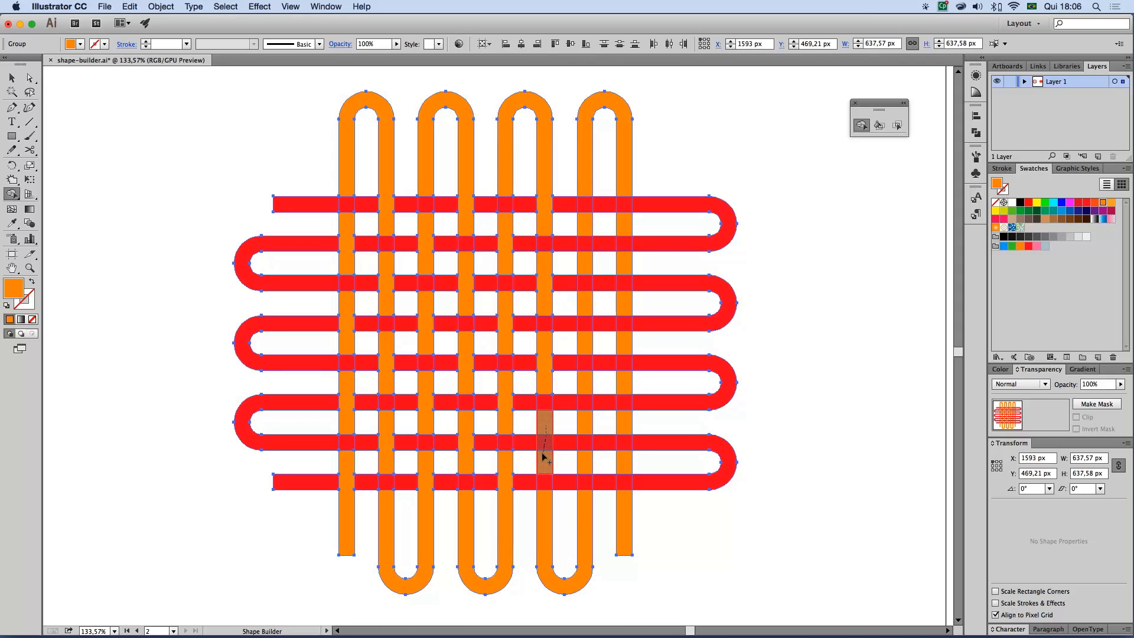
Merge the seventh orange strand over the even red bars and the eighth over the odd bars, and leave the finished weave deselected
drag(588, 496, 587, 461)
drag(587, 420, 586, 396)
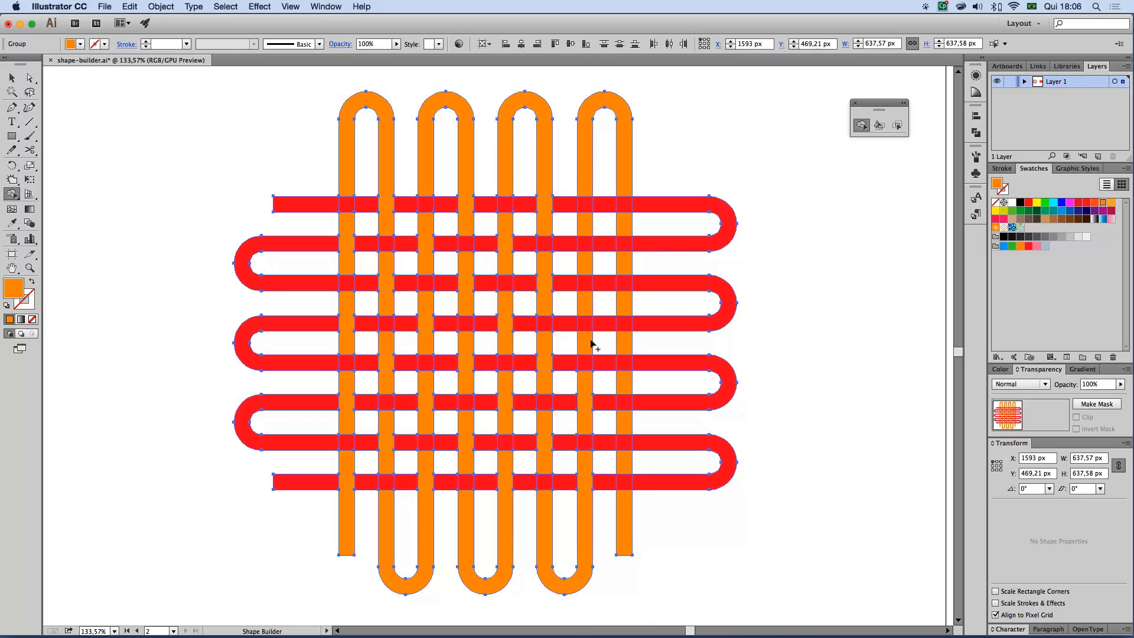
drag(584, 341, 585, 304)
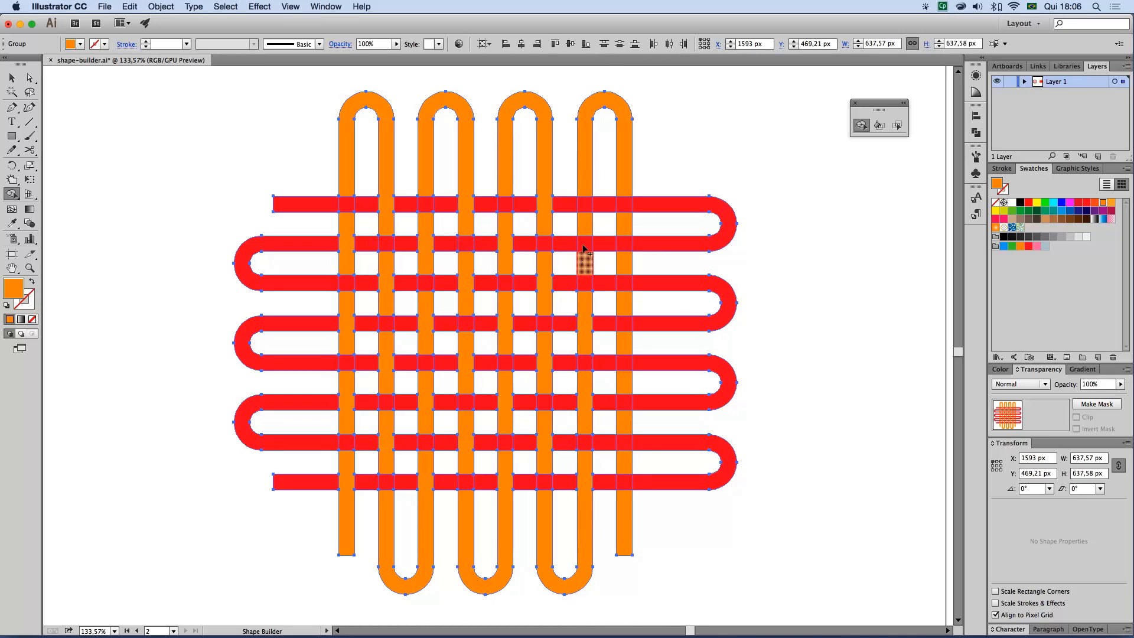
drag(623, 189, 625, 231)
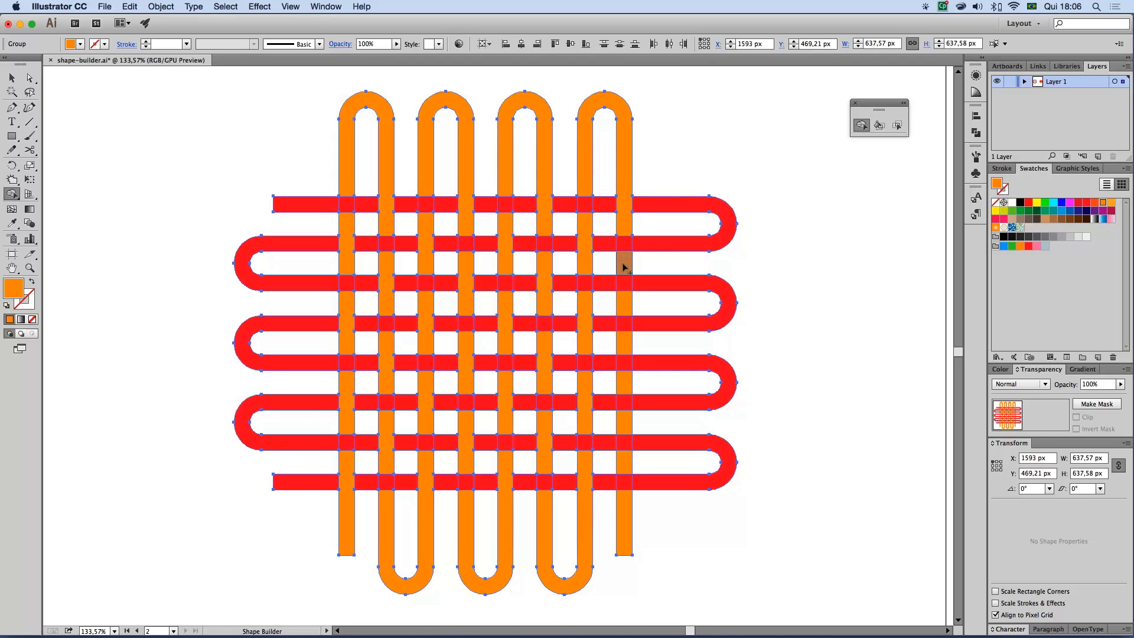
drag(623, 348, 623, 471)
click(12, 79)
key(super+shift+a)
alt+super+click(494, 387)
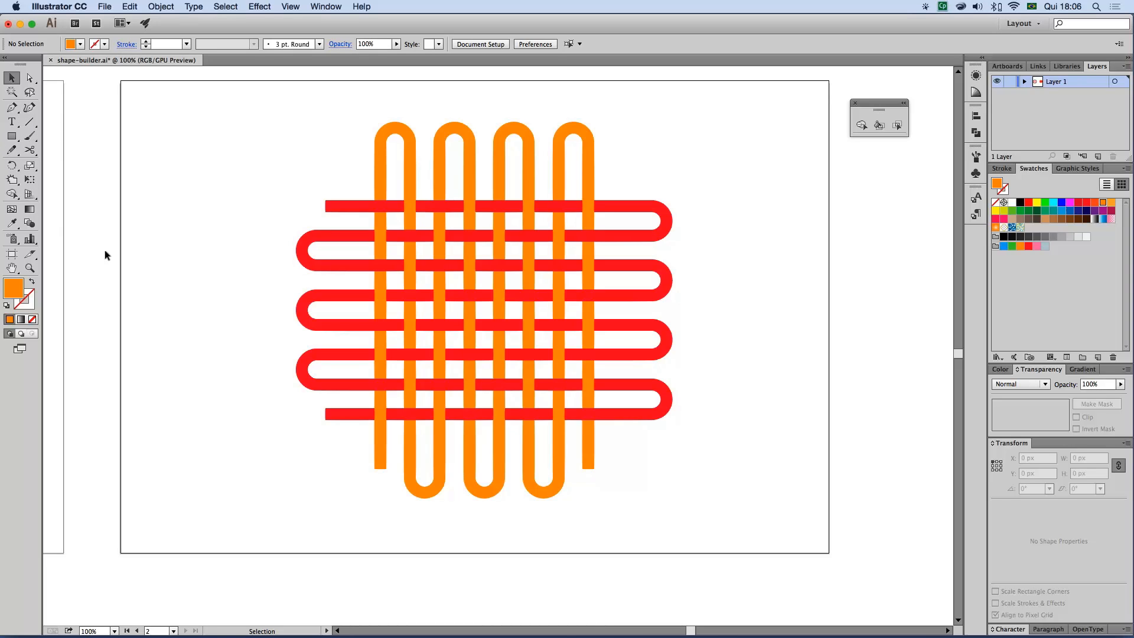
drag(294, 145, 686, 473)
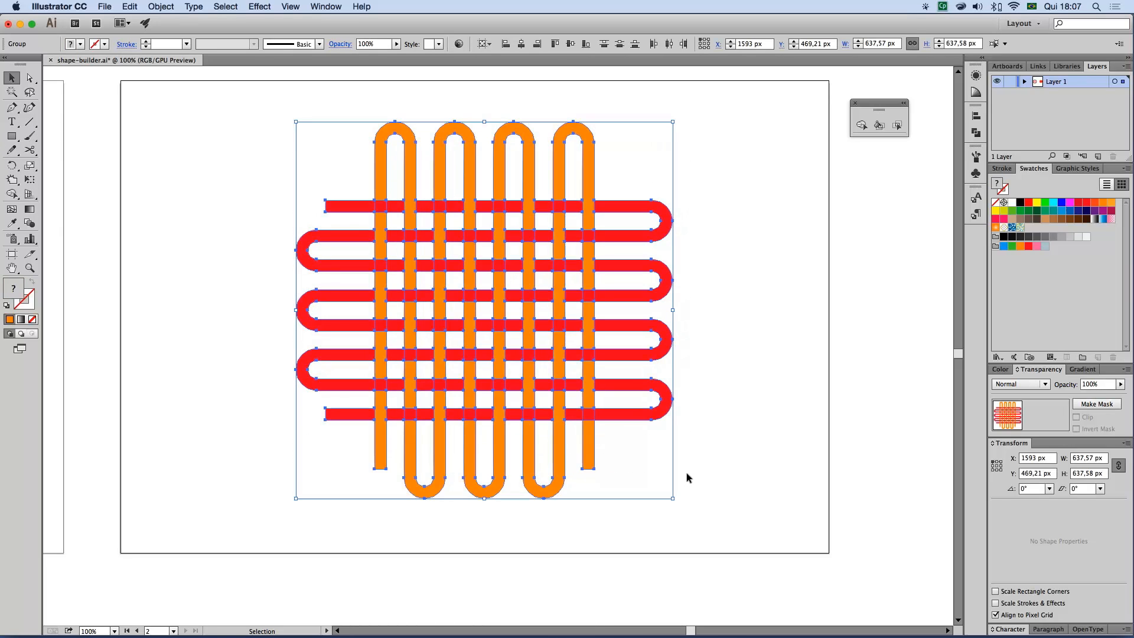
click(193, 182)
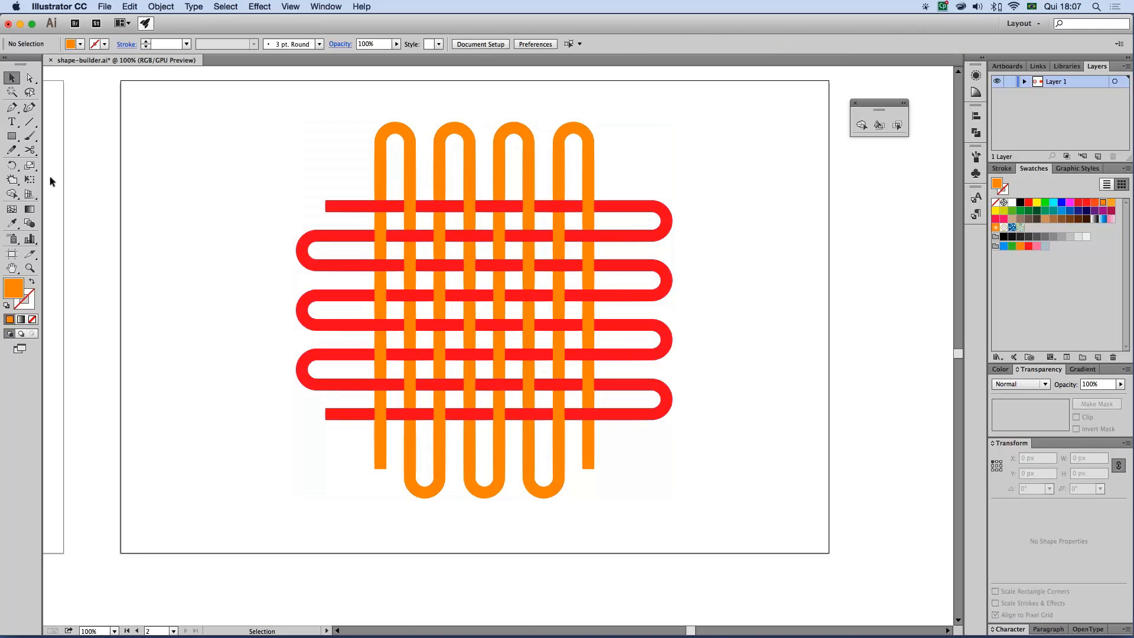
Draw a 768 px circle outward from the centre of the woven lines and fill it with black
drag(12, 135, 73, 166)
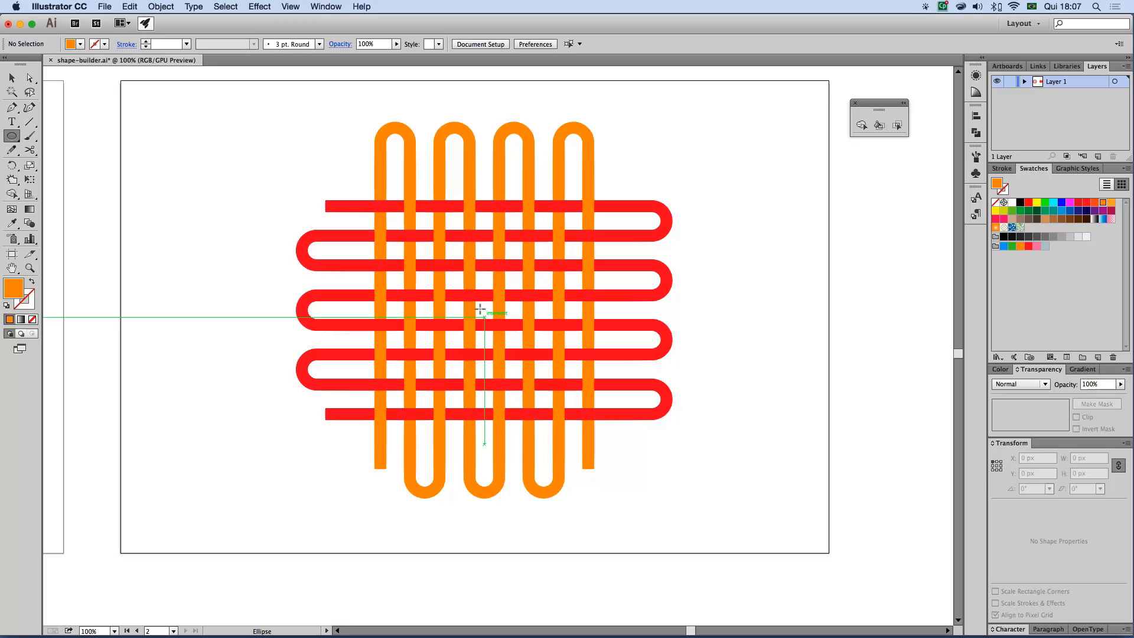
drag(485, 309, 706, 495)
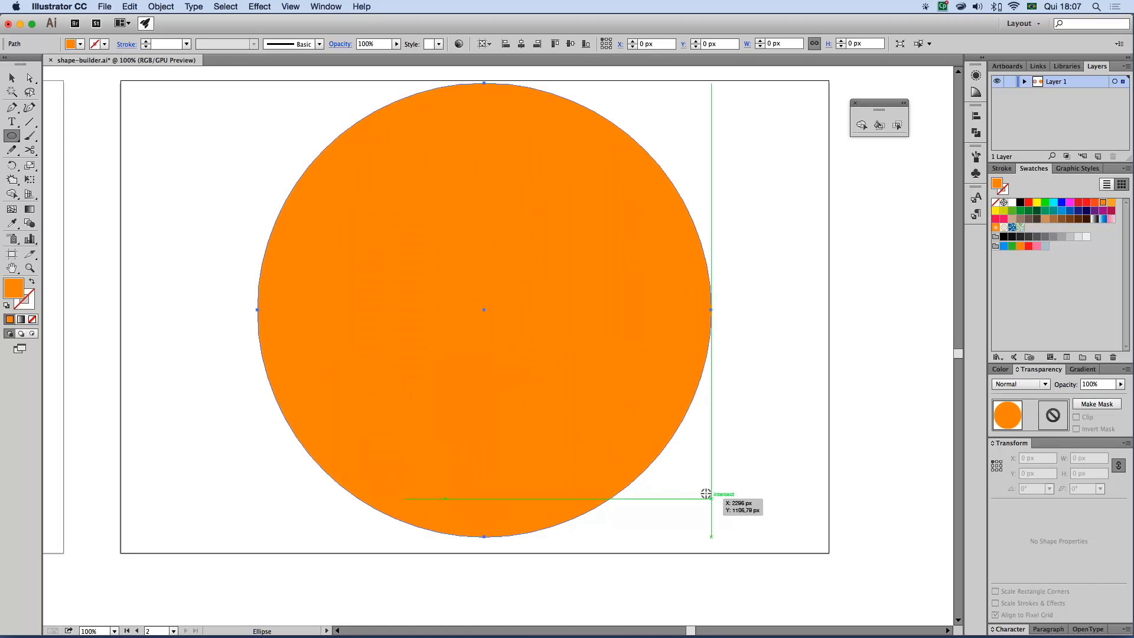
key(v)
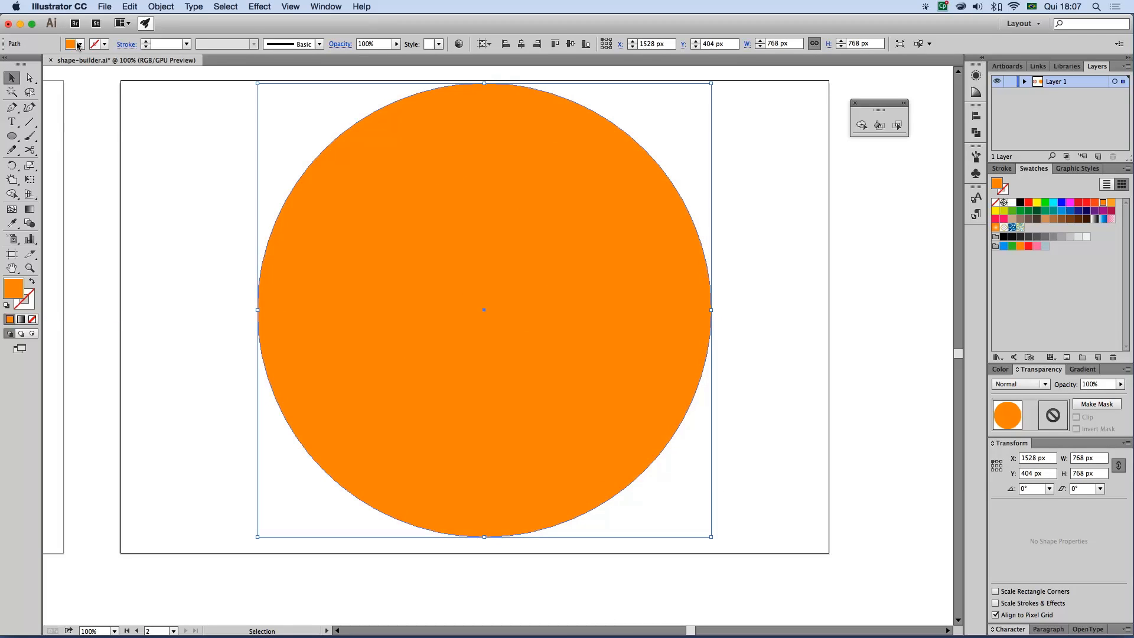
click(80, 44)
click(32, 64)
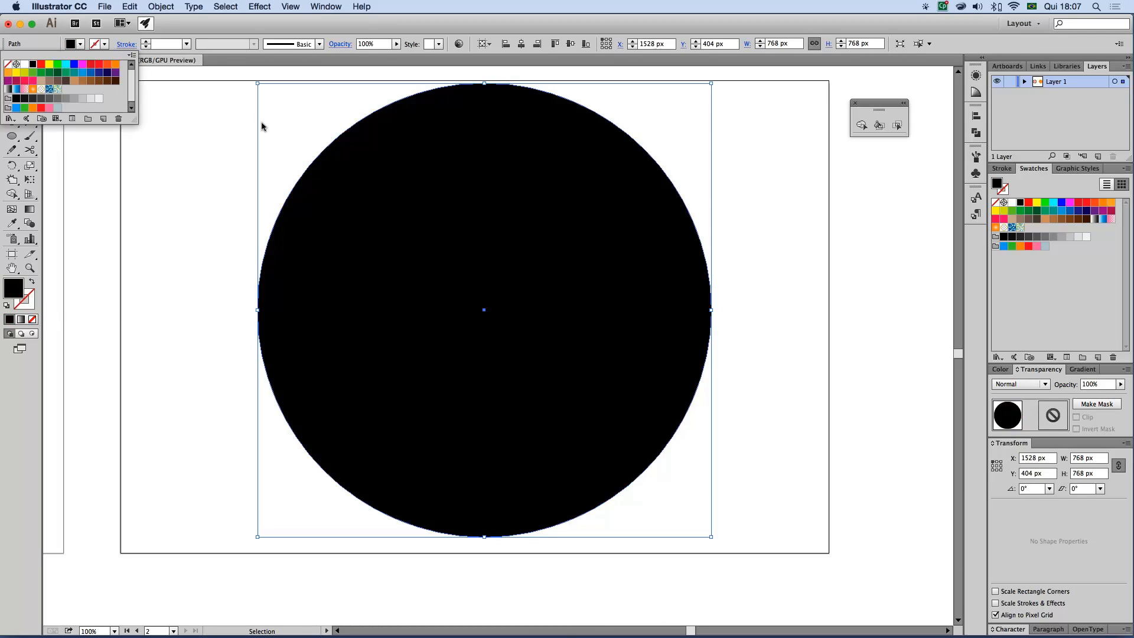
click(420, 157)
Send the black circle to the back and centre it vertically and horizontally on the artboard
right_click(398, 161)
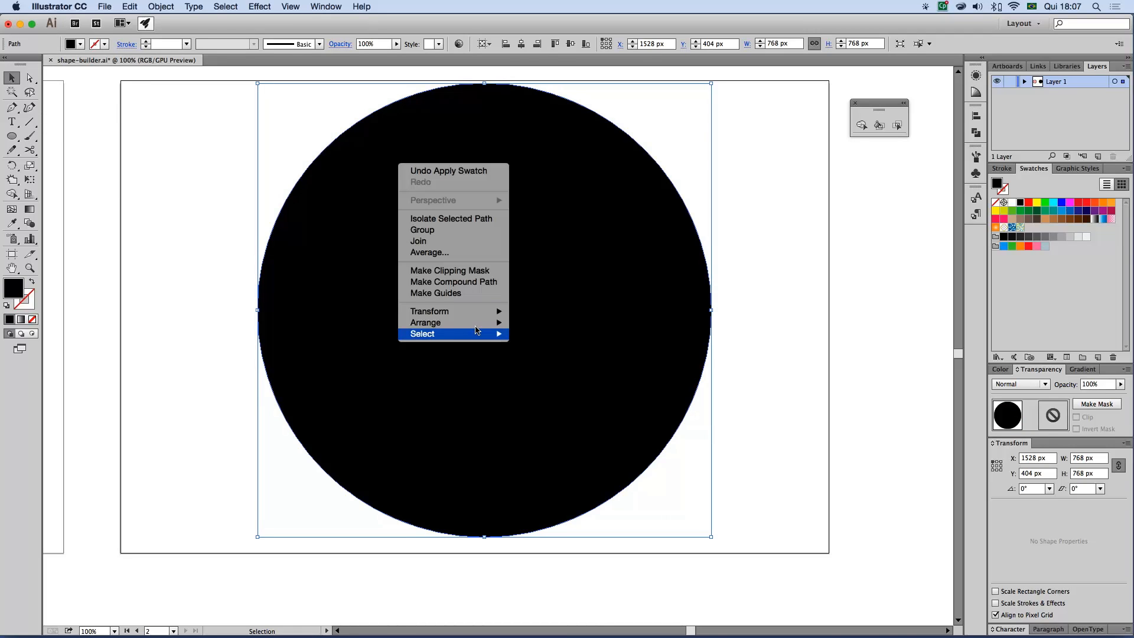
mouse_move(477, 324)
click(551, 356)
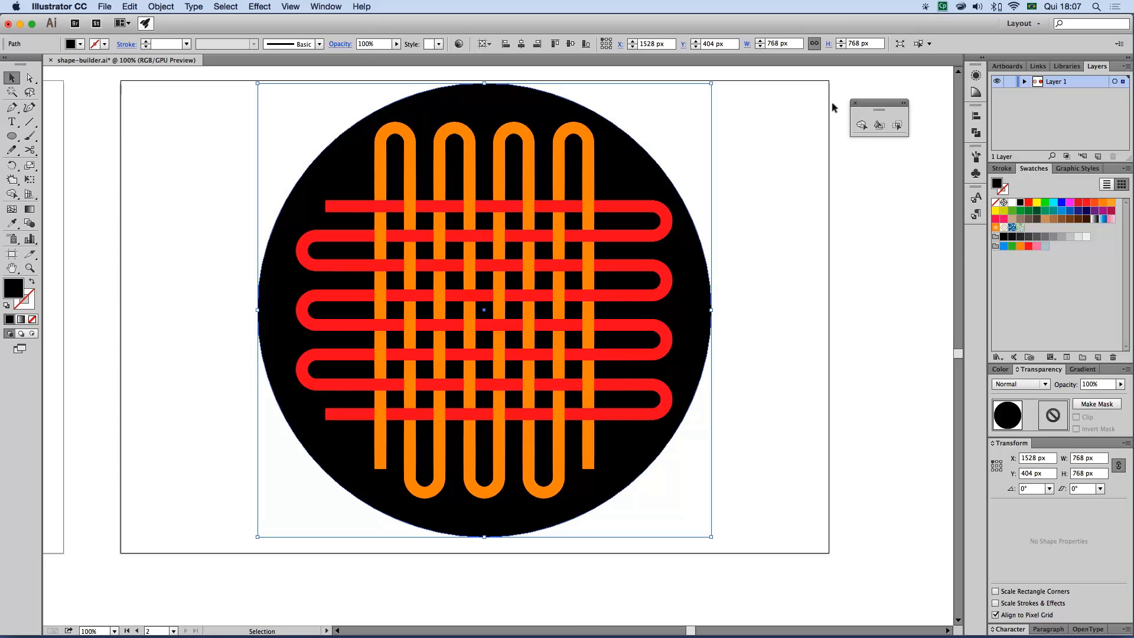
click(570, 43)
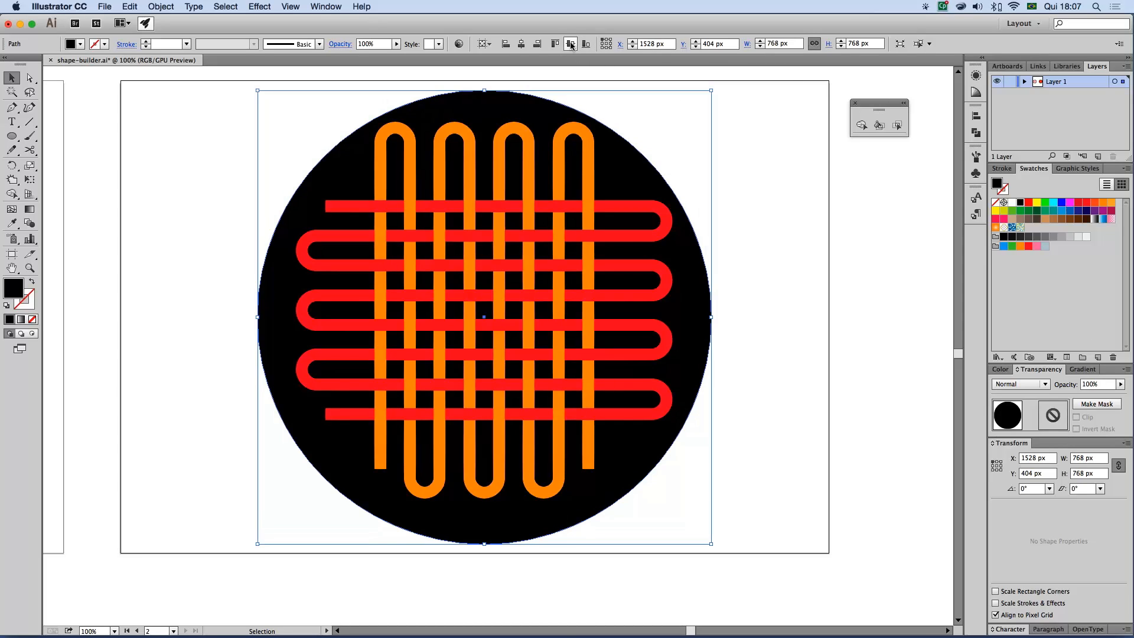
click(521, 43)
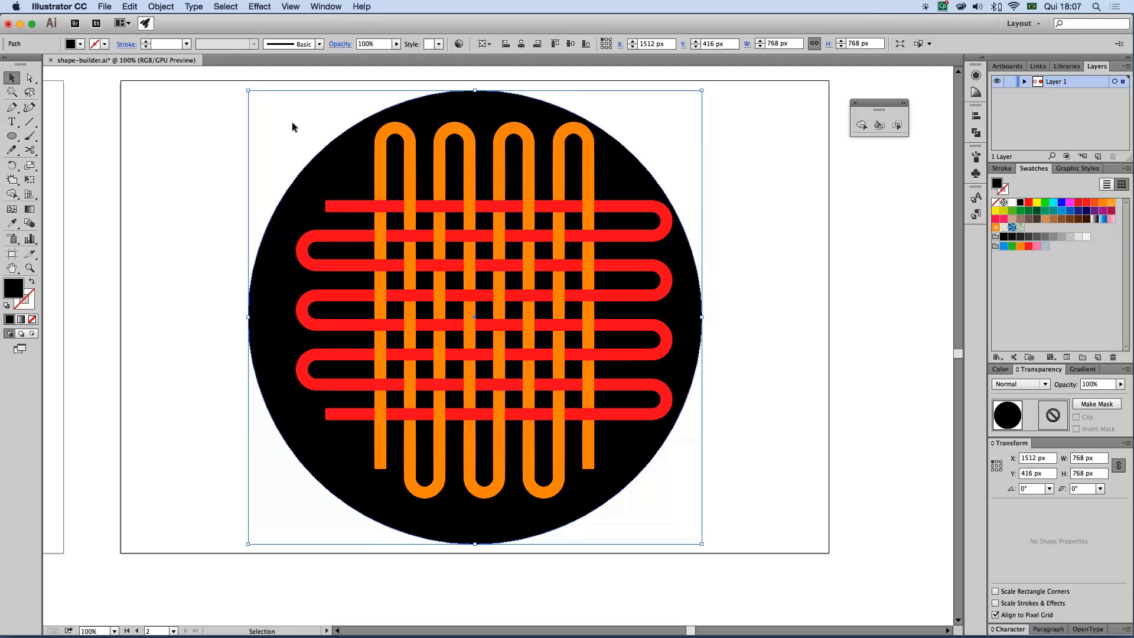
Select only the woven lines without the circle and centre them horizontally and vertically on the artboard
drag(216, 110, 707, 491)
shift+click(624, 477)
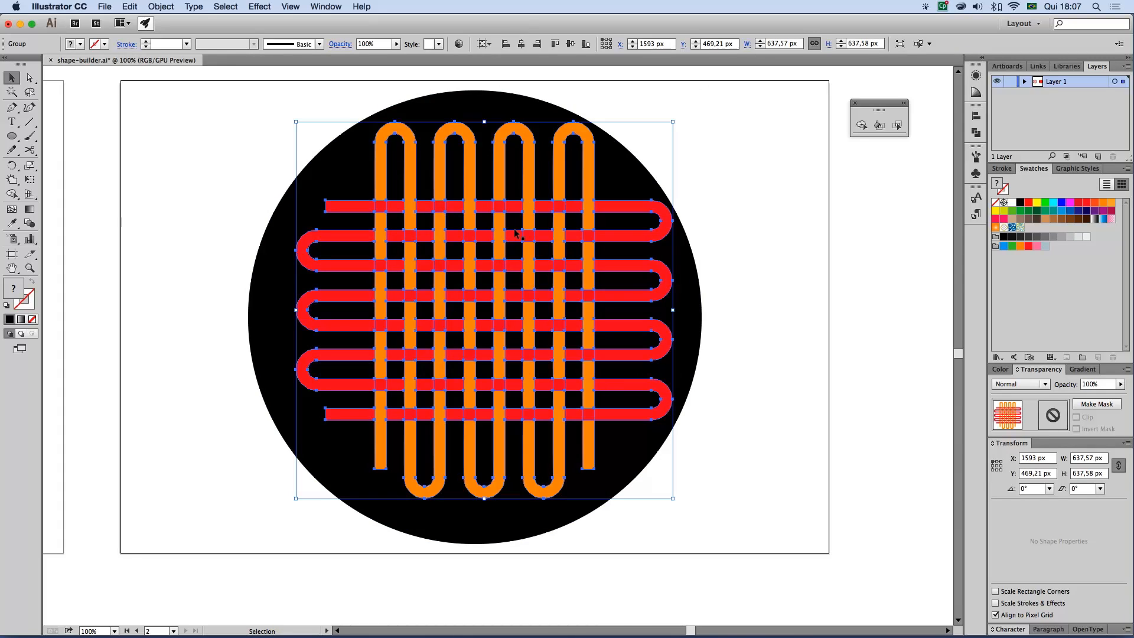
click(521, 44)
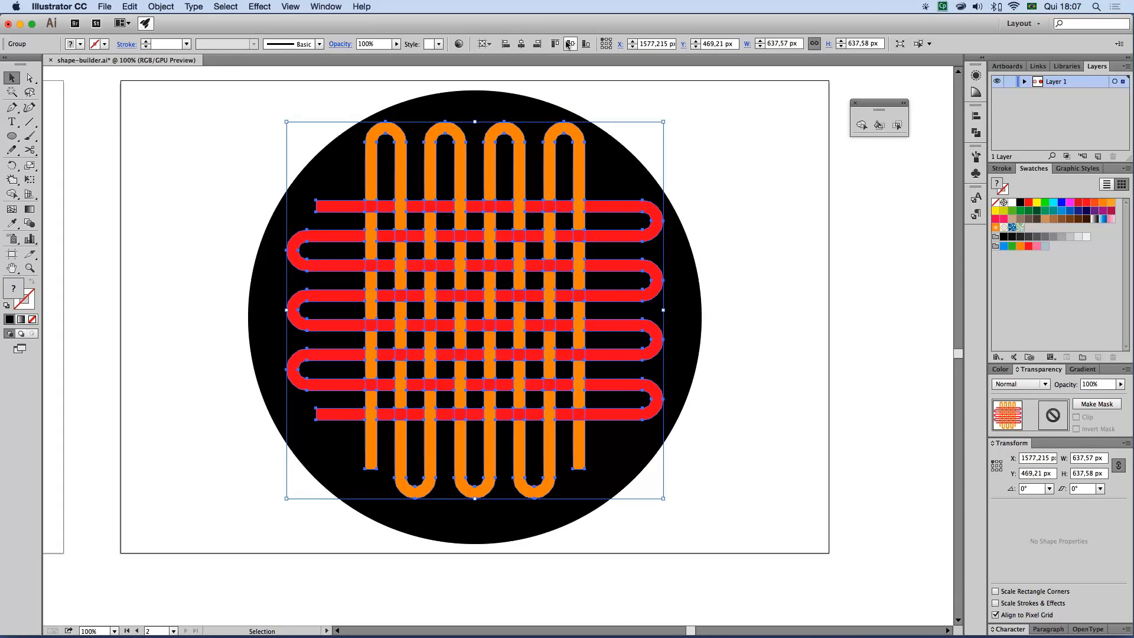
click(570, 43)
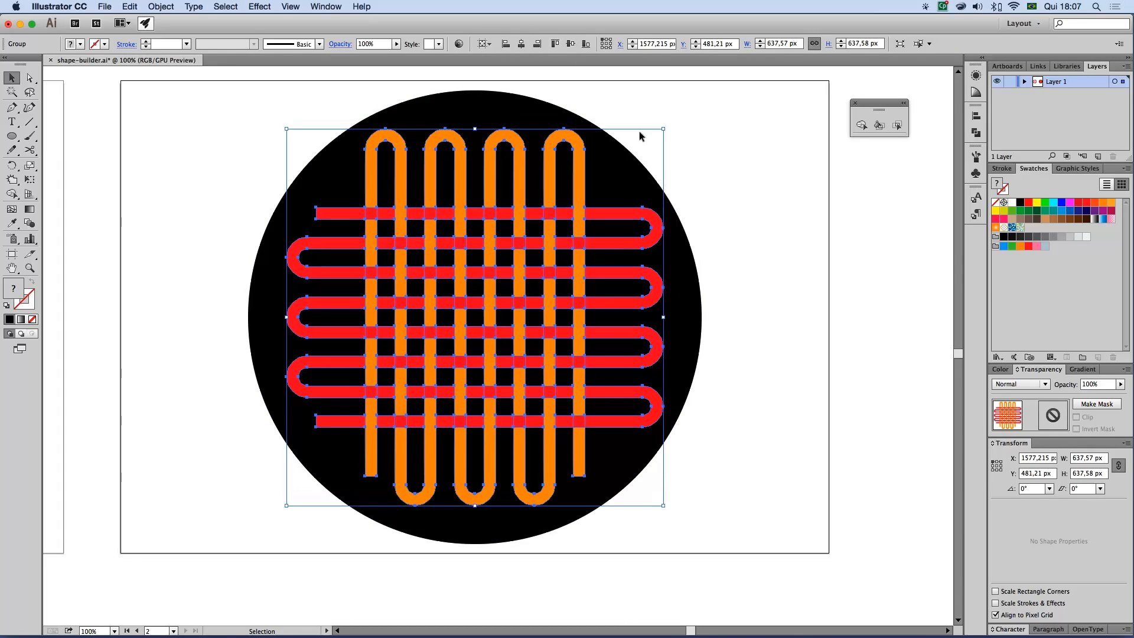
Give the woven lines a 2 pt white stroke and deselect them
click(104, 44)
click(24, 63)
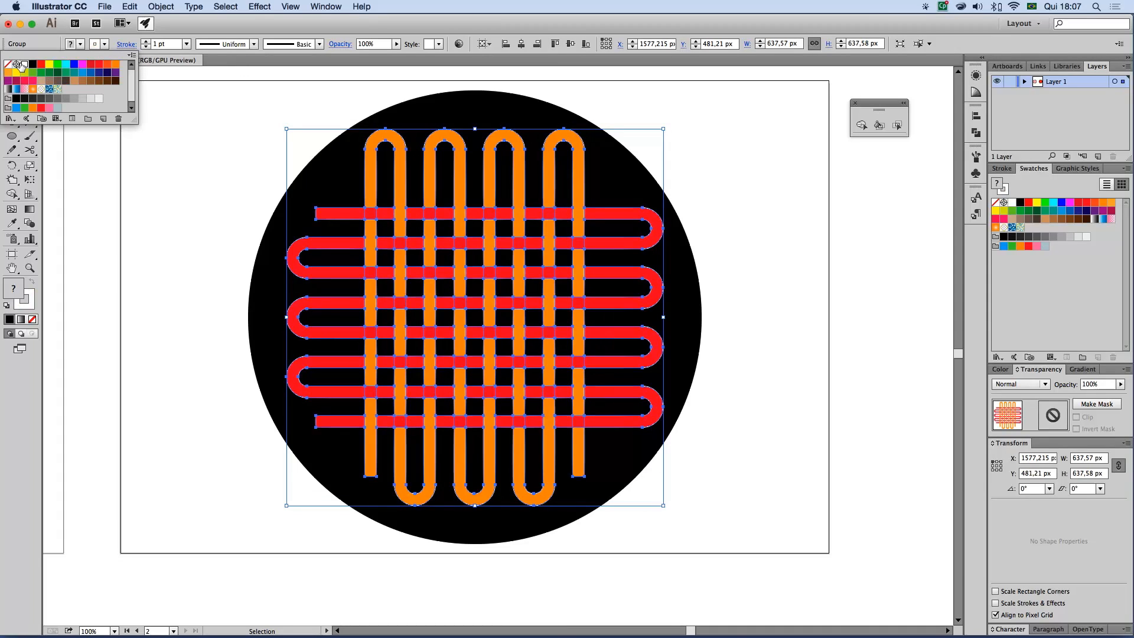
click(186, 45)
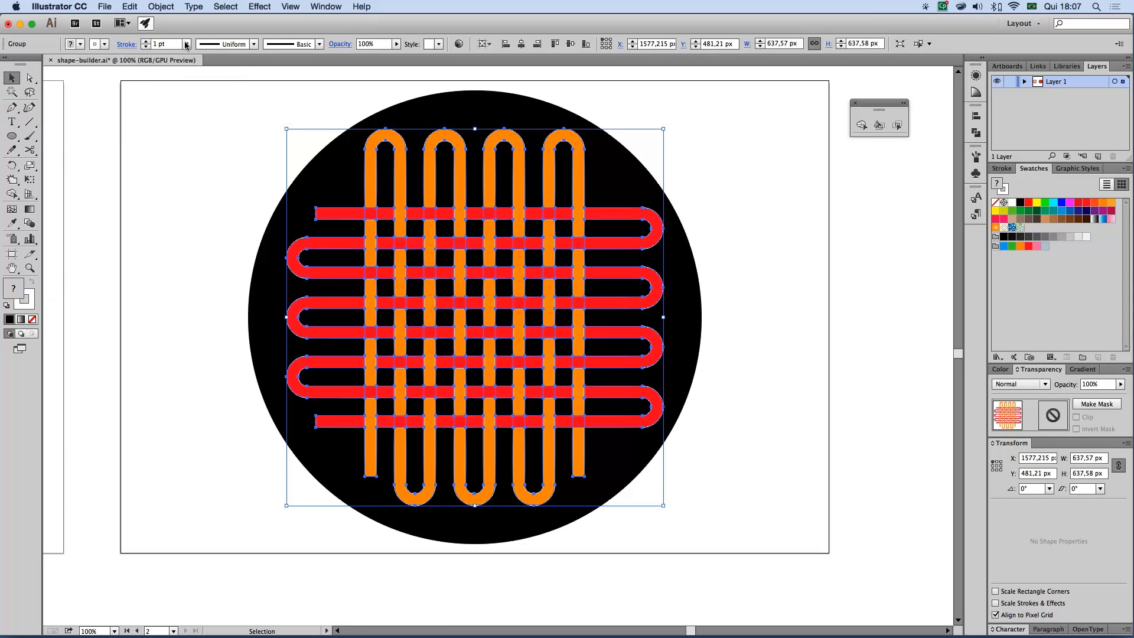
click(186, 45)
click(200, 109)
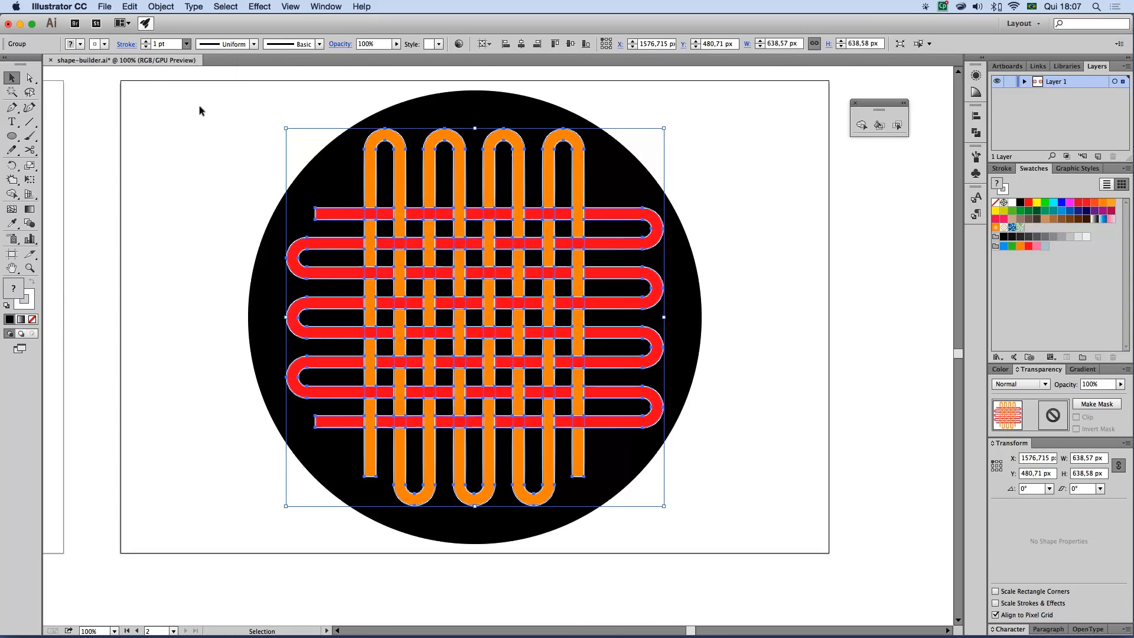
click(194, 181)
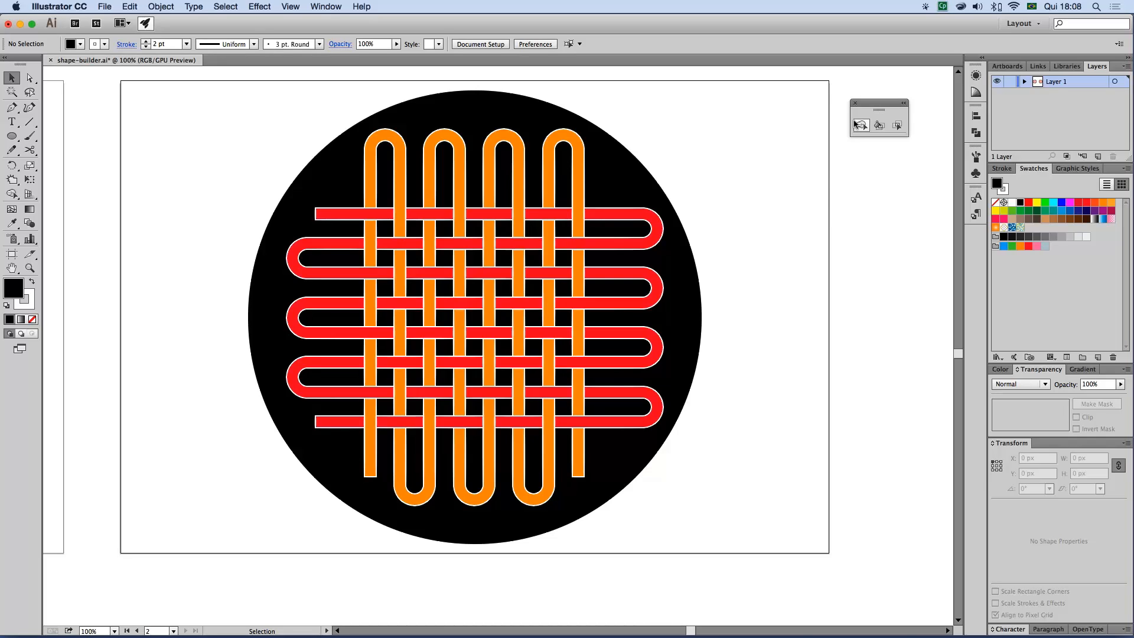
click(855, 122)
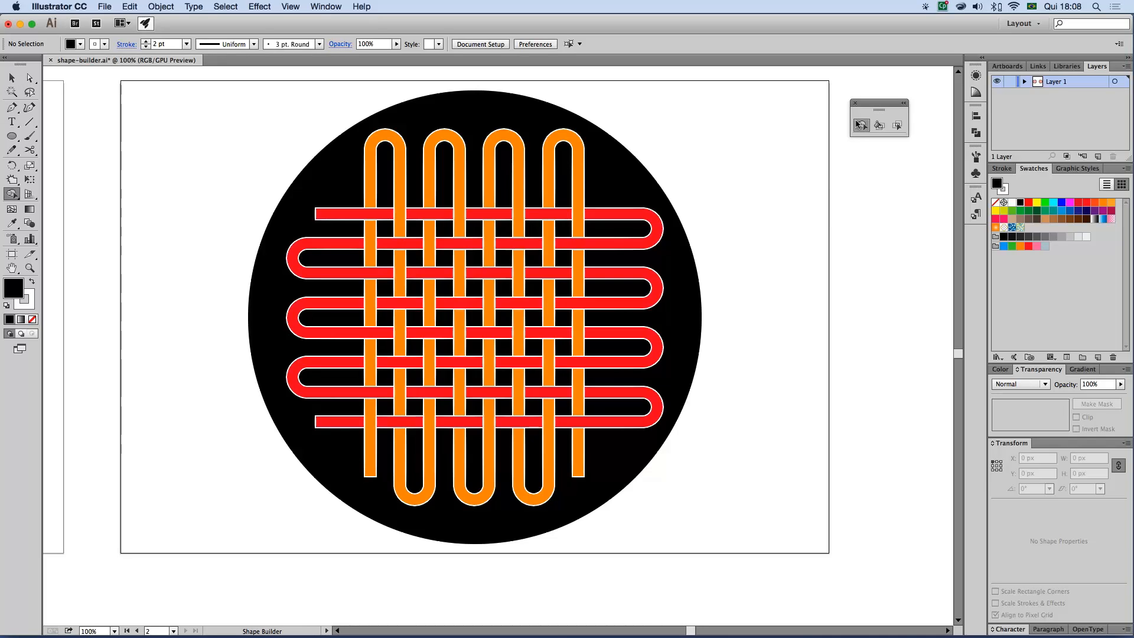